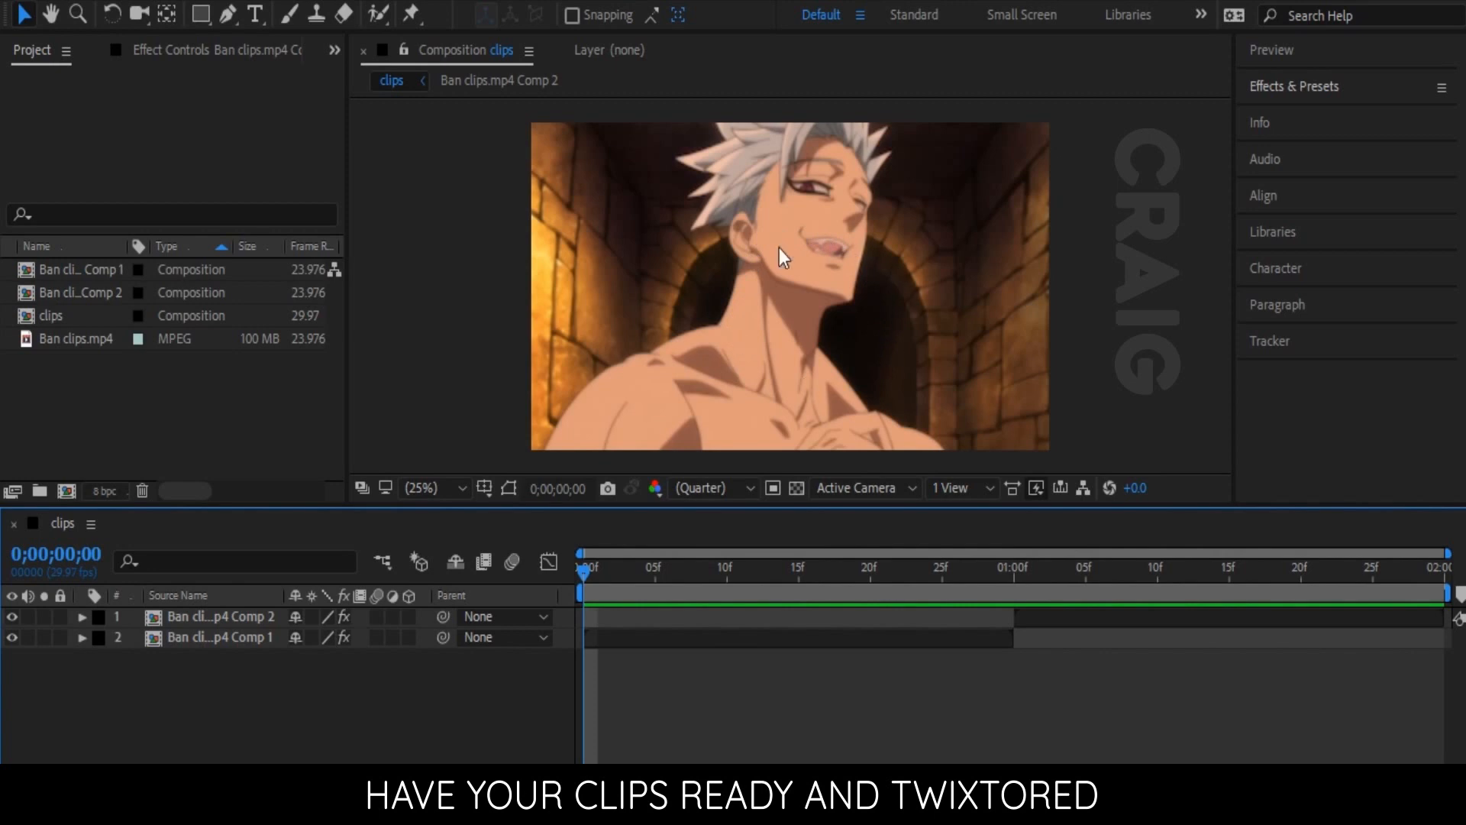
Step: Turn on motion blur for both Ban clips layers and enable it for the whole clips composition
key("space")
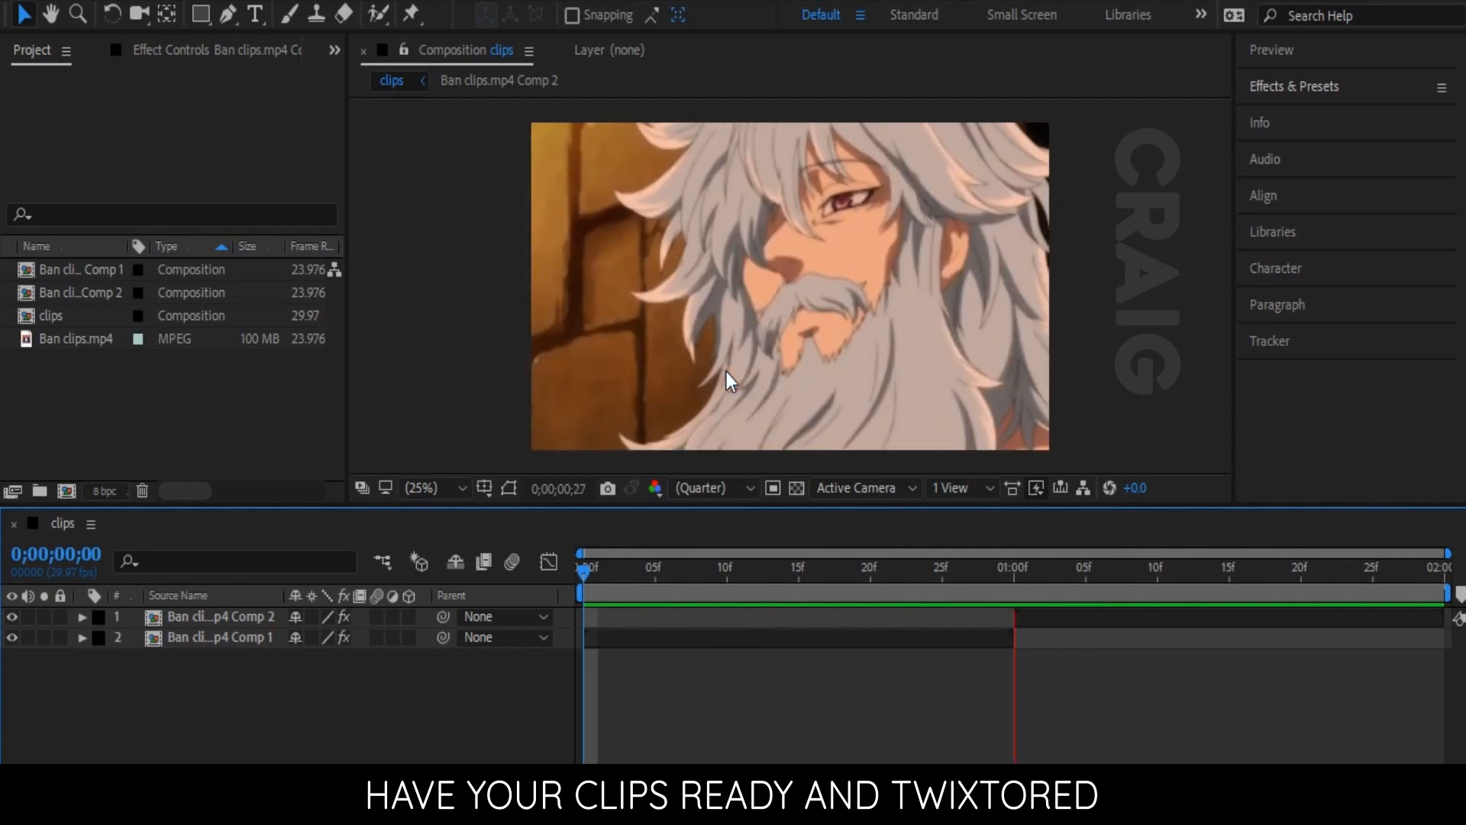
key("space")
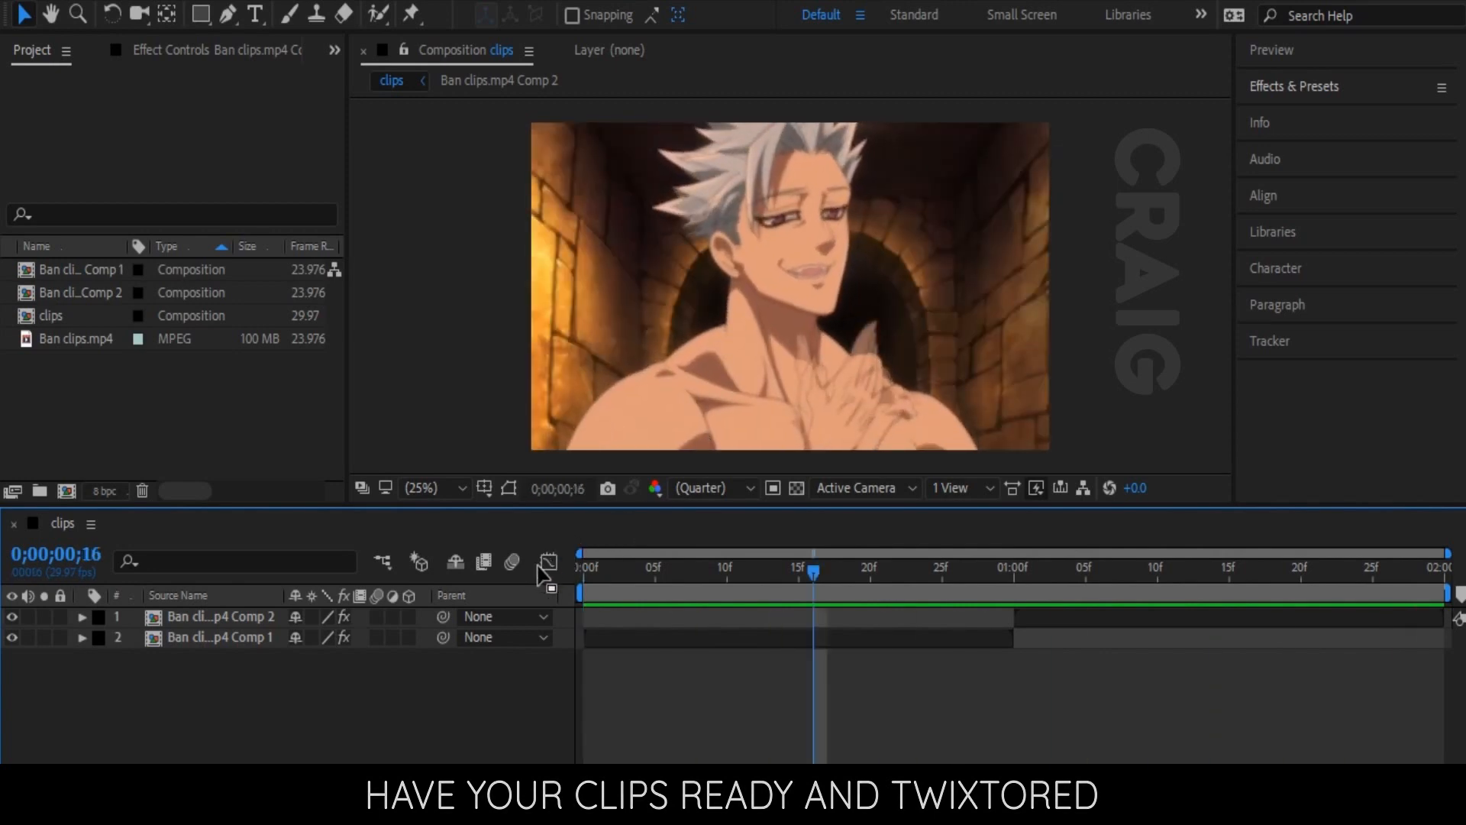
left_click(375, 617)
left_click(375, 637)
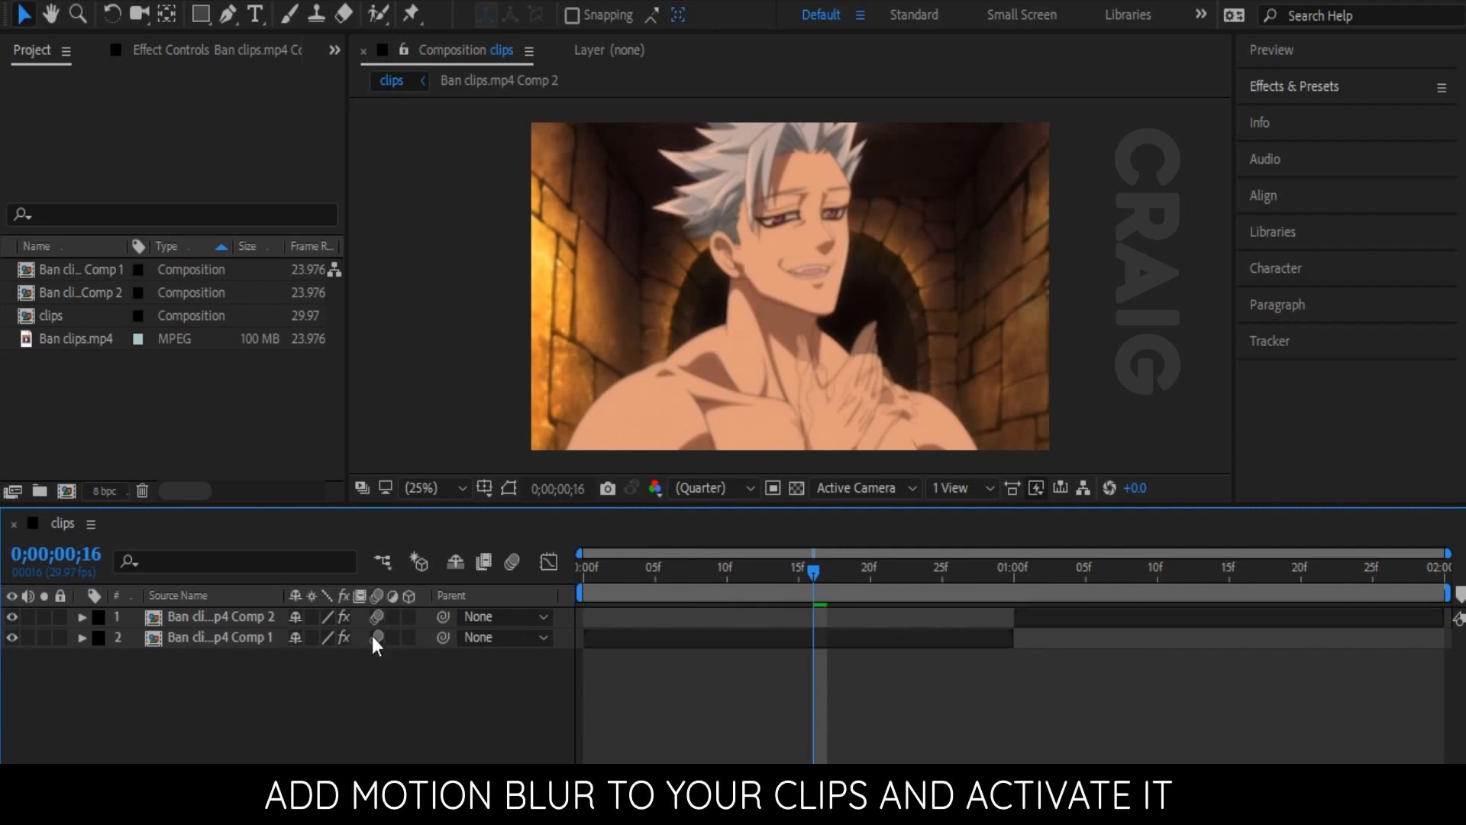
left_click(513, 563)
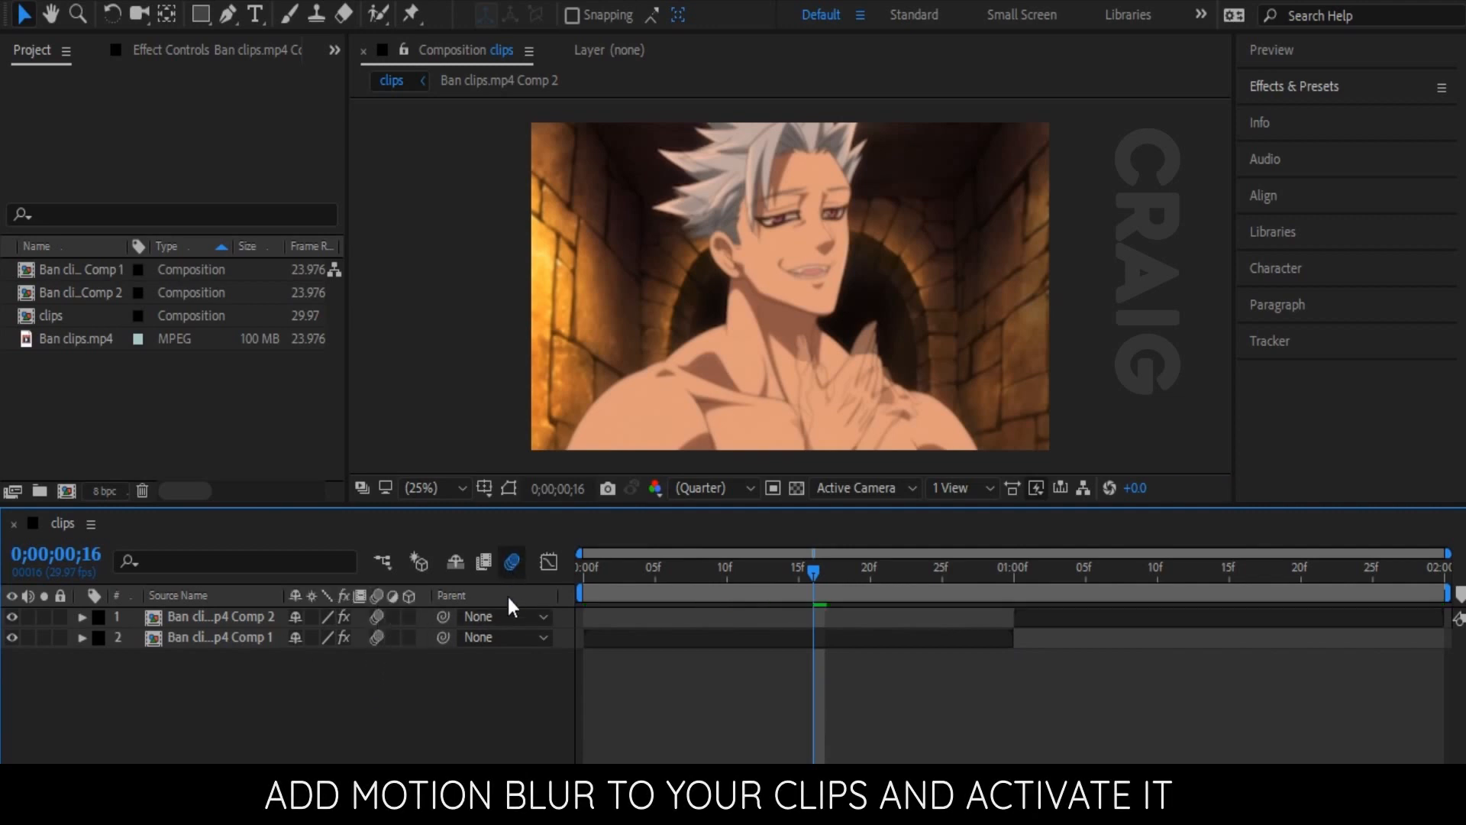
Step: Open the advanced settings of the clips composition to check its motion blur options
right_click(507, 683)
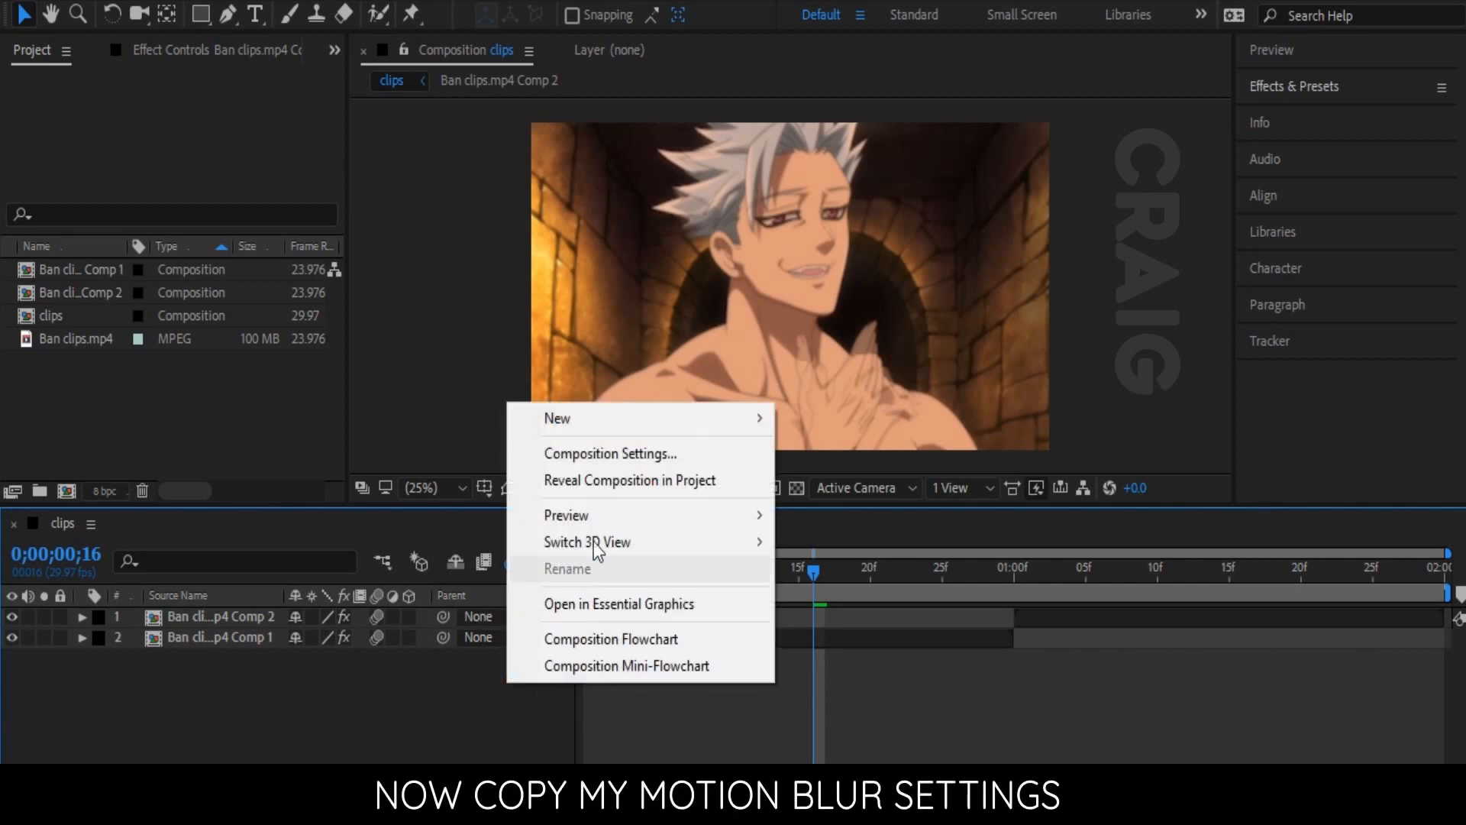
left_click(588, 457)
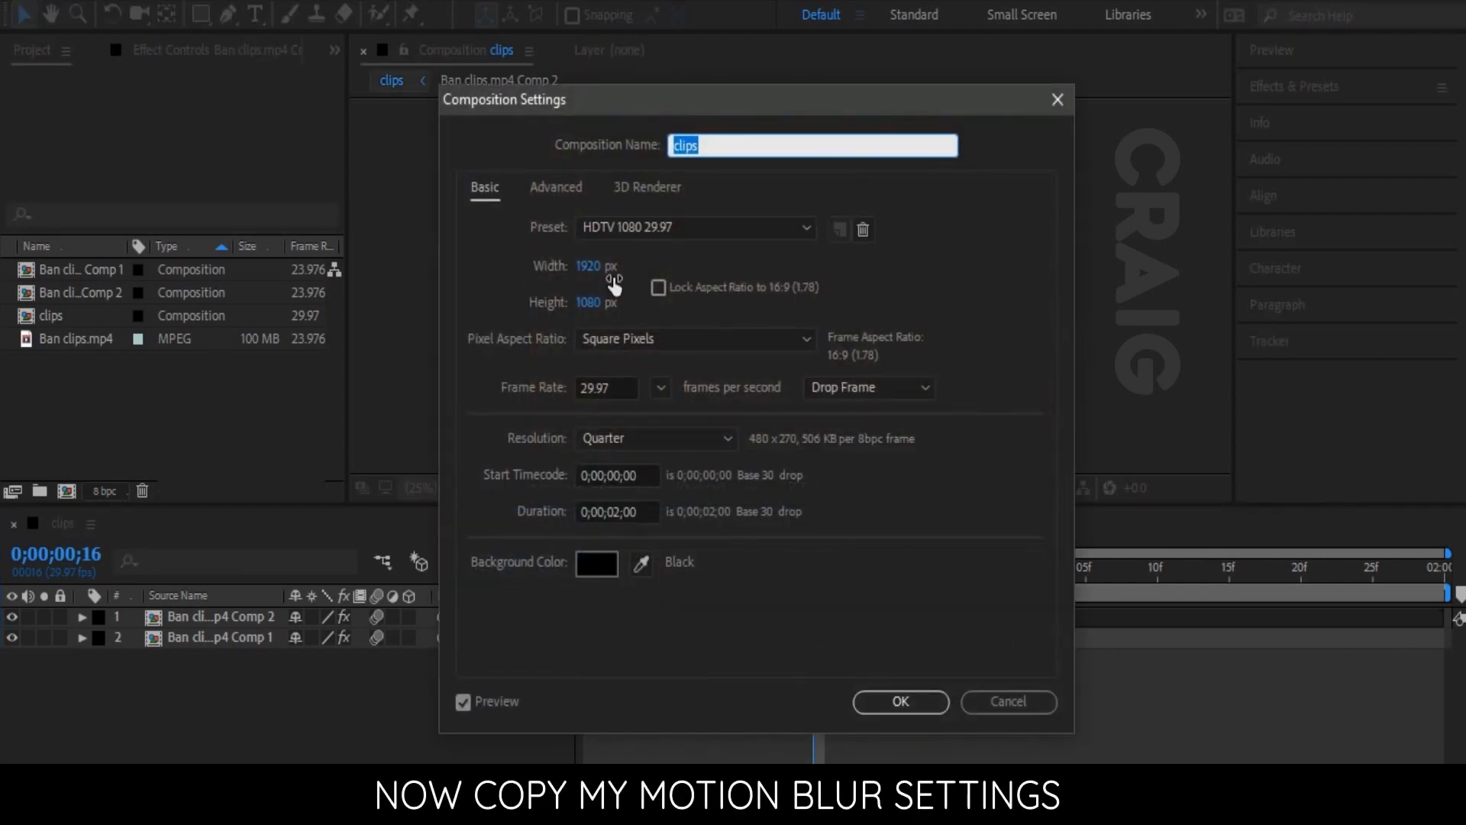
left_click(566, 187)
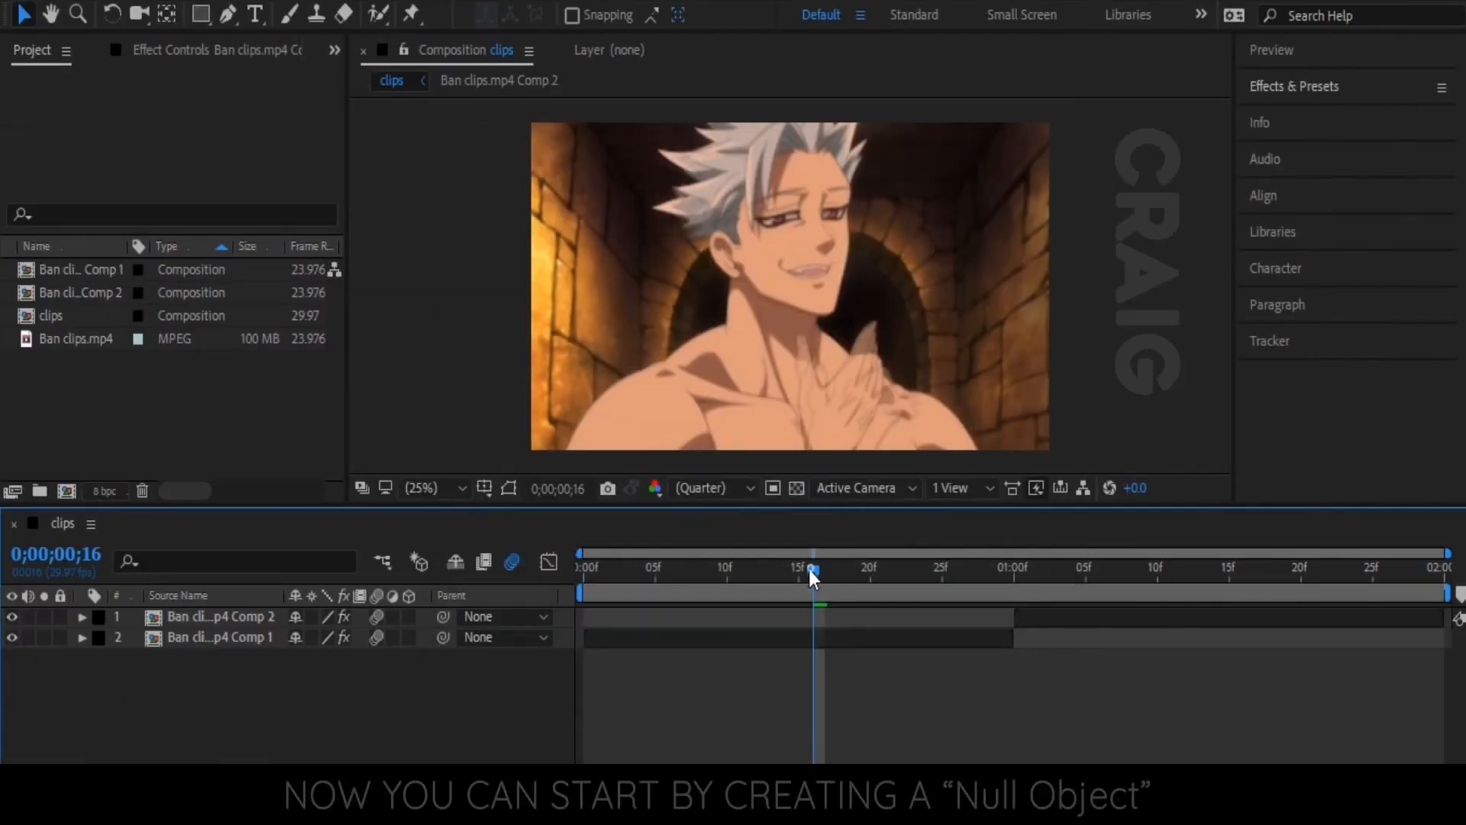
Step: Create a null object directly above the Ban clips.mp4 Comp 1 layer, with the time at the composition's start
left_click_drag(810, 569, 555, 592)
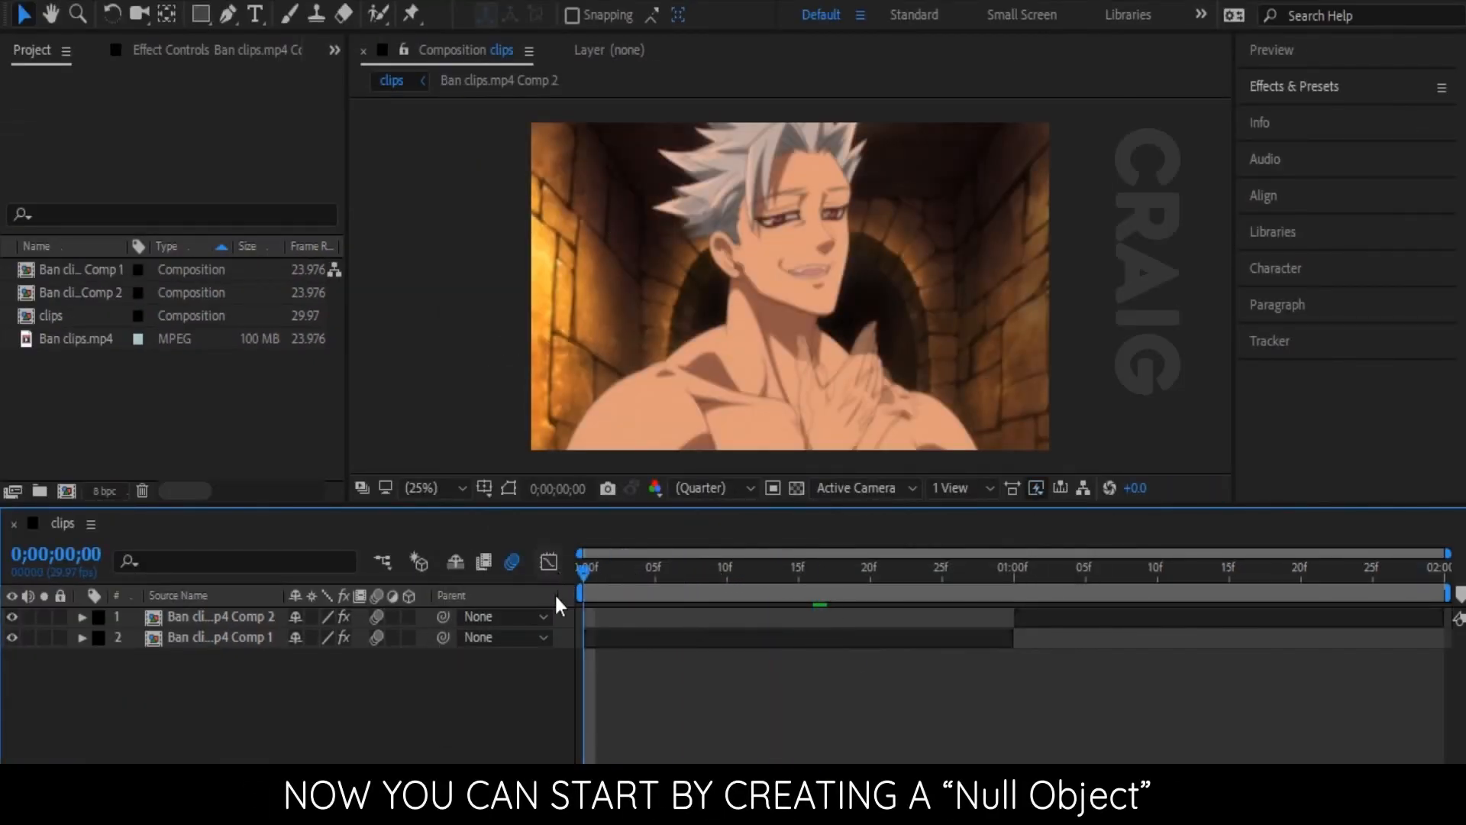
left_click(613, 644)
right_click(579, 643)
mouse_move(645, 375)
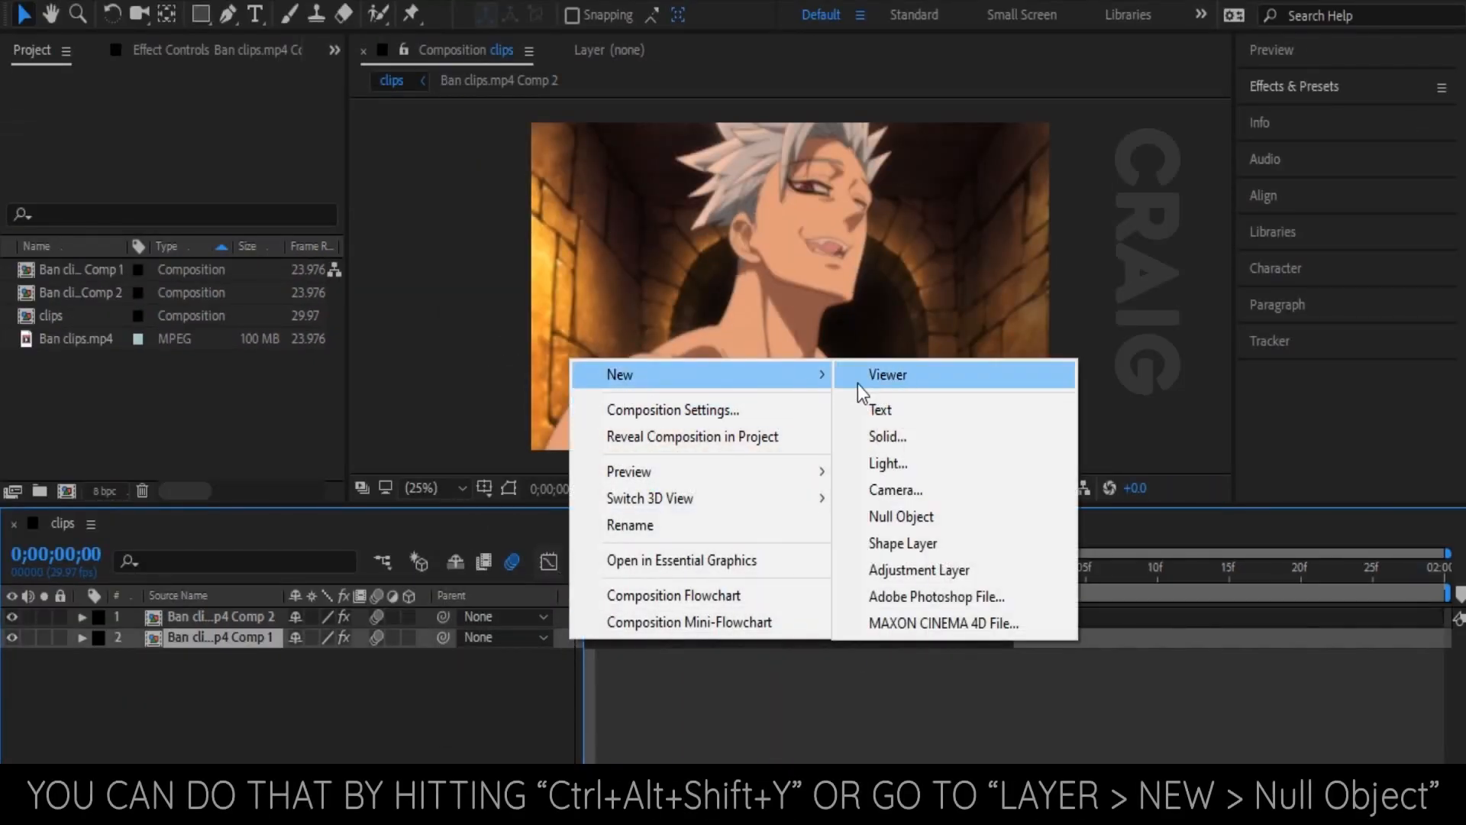
left_click(902, 521)
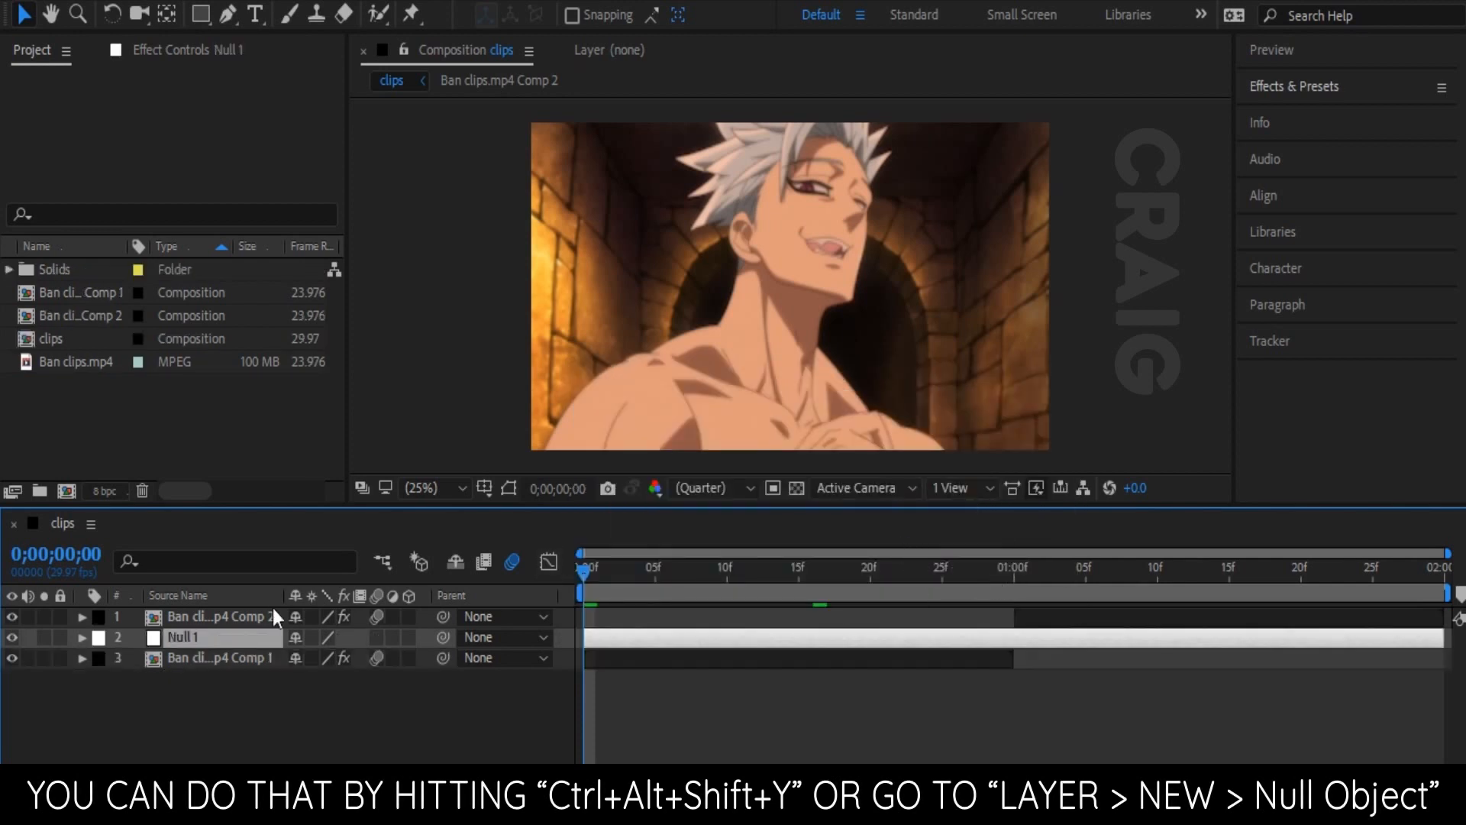
Step: Split Null 1 at 0;00;01;00, delete the second part so it matches the first clip, and return to the start
left_click(1009, 575)
key("ctrl+shift+d")
key("Delete")
left_click_drag(1010, 575, 590, 563)
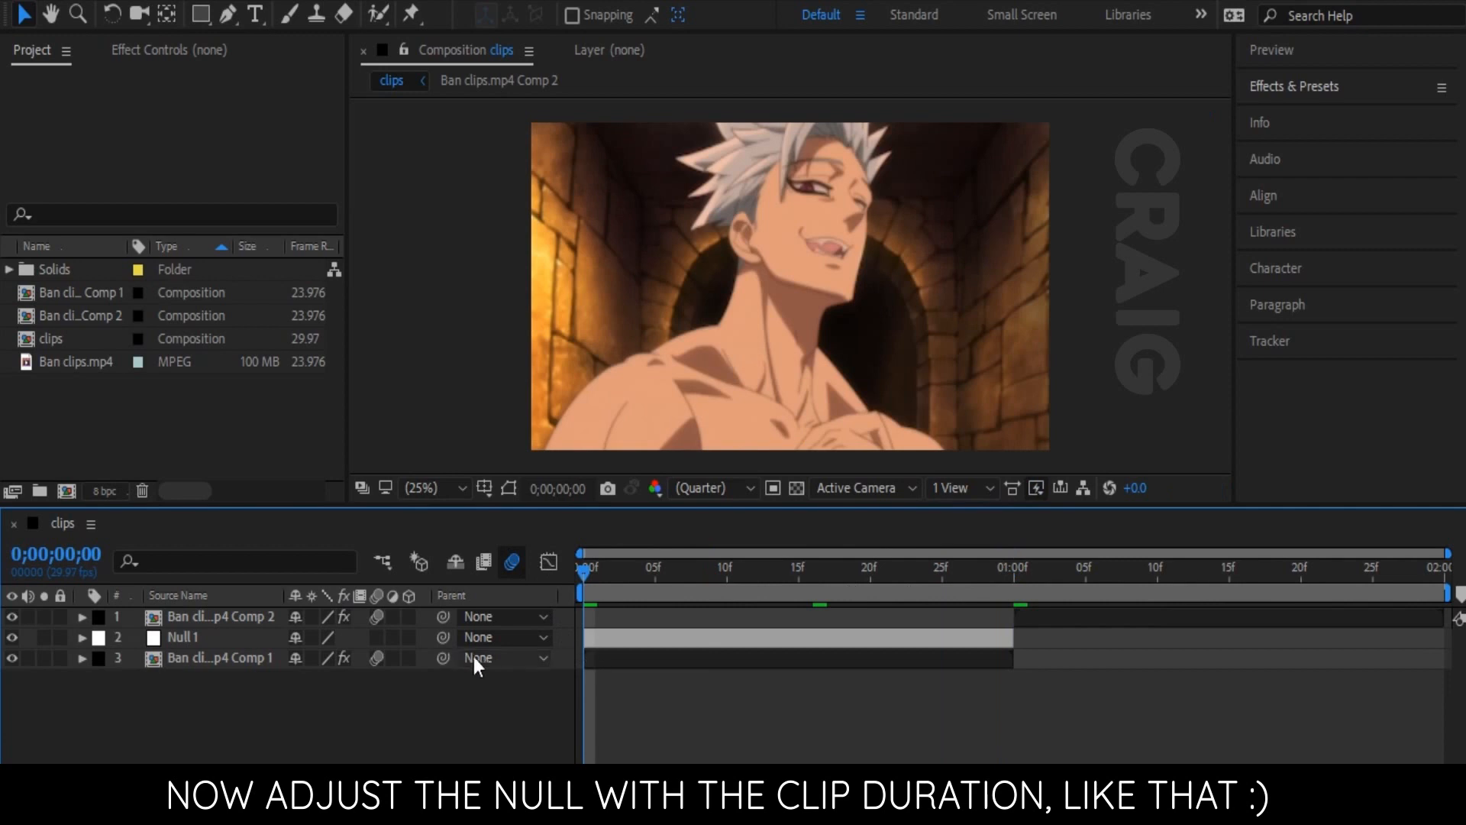
Step: Parent the Ban clips.mp4 Comp 1 layer to Null 1 and look up the Parent entry among the timeline columns
left_click(290, 661)
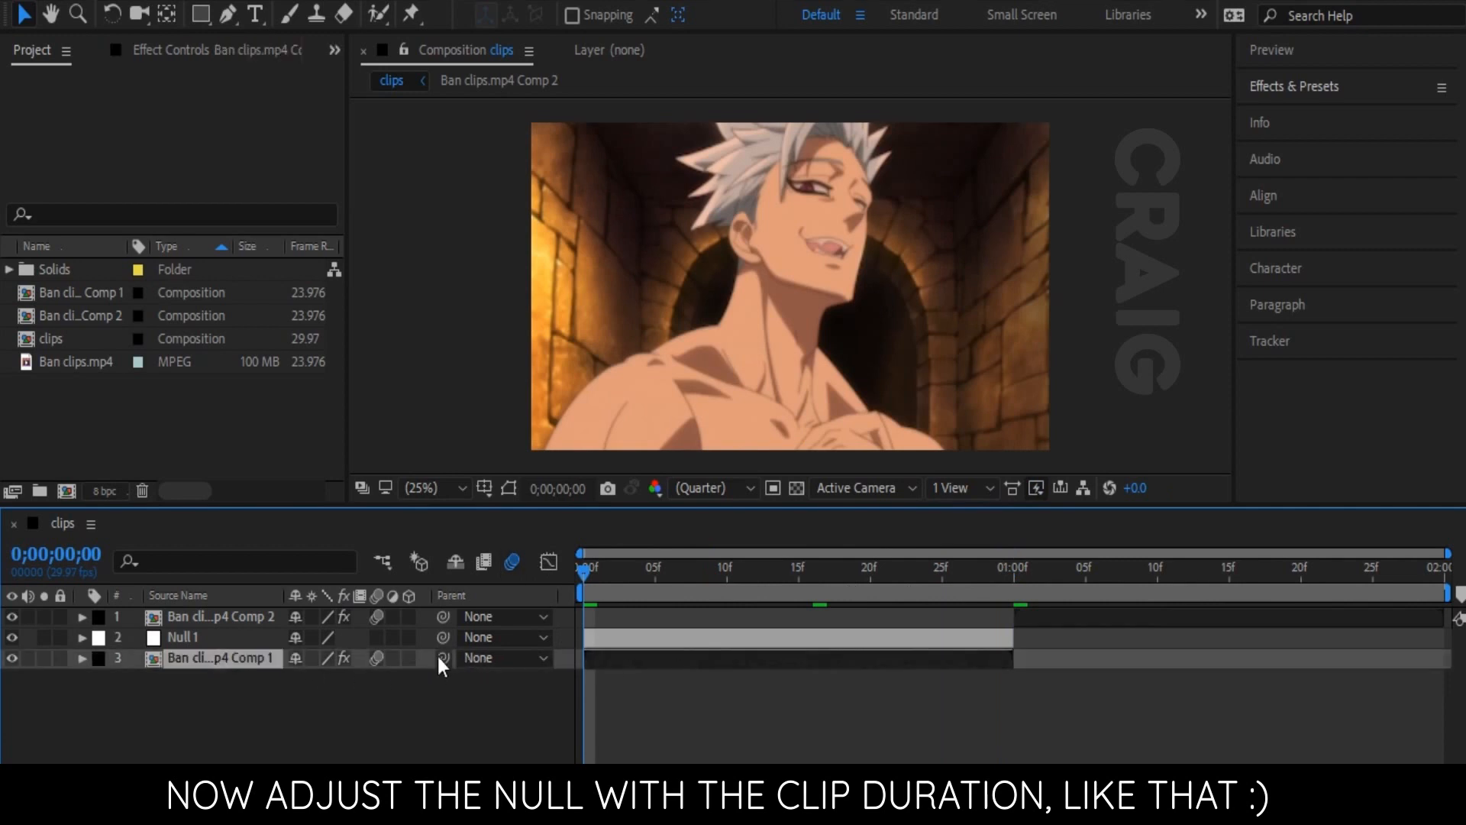
left_click_drag(444, 658, 200, 639)
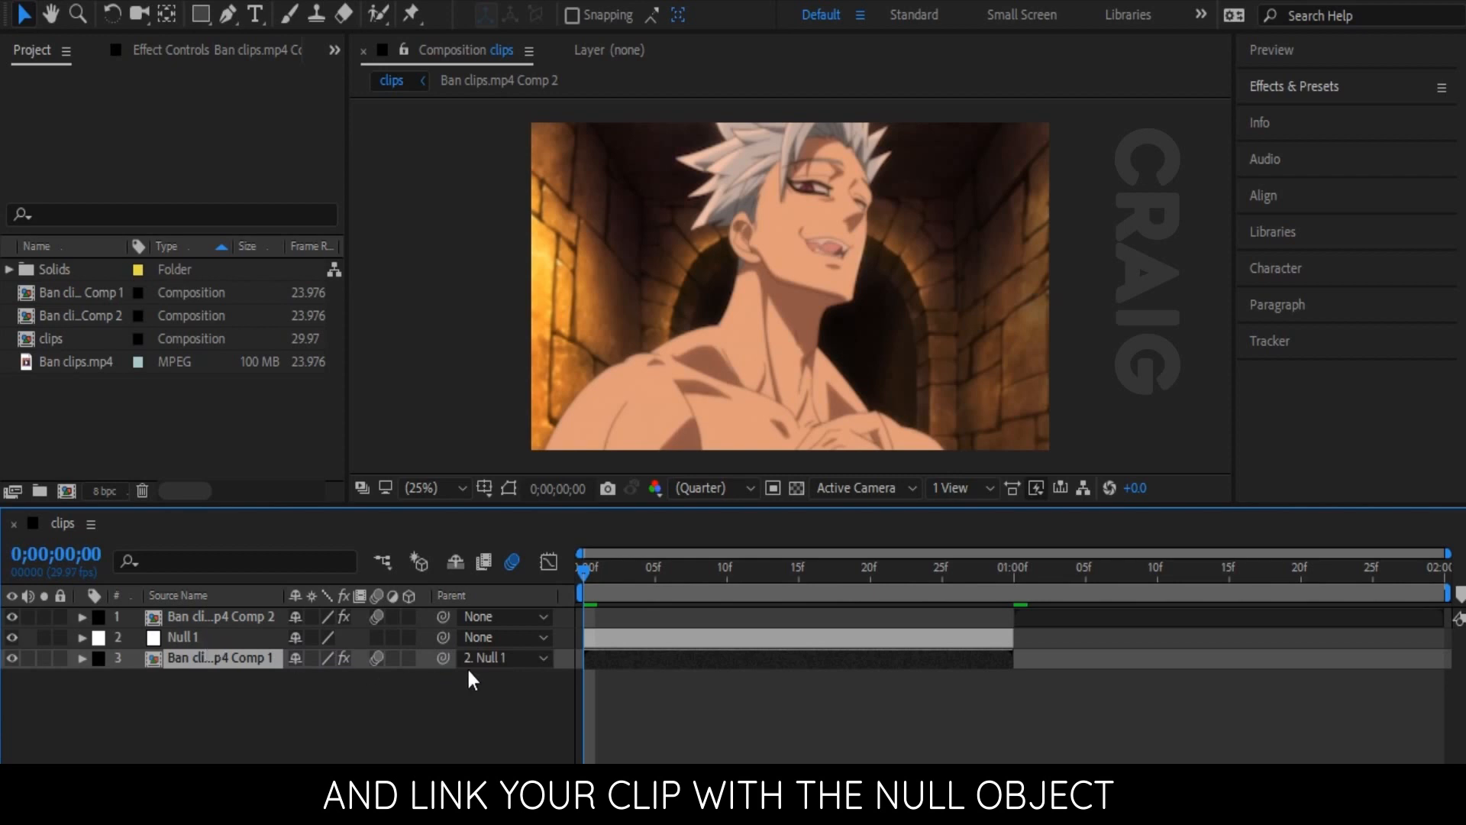
right_click(495, 597)
mouse_move(634, 680)
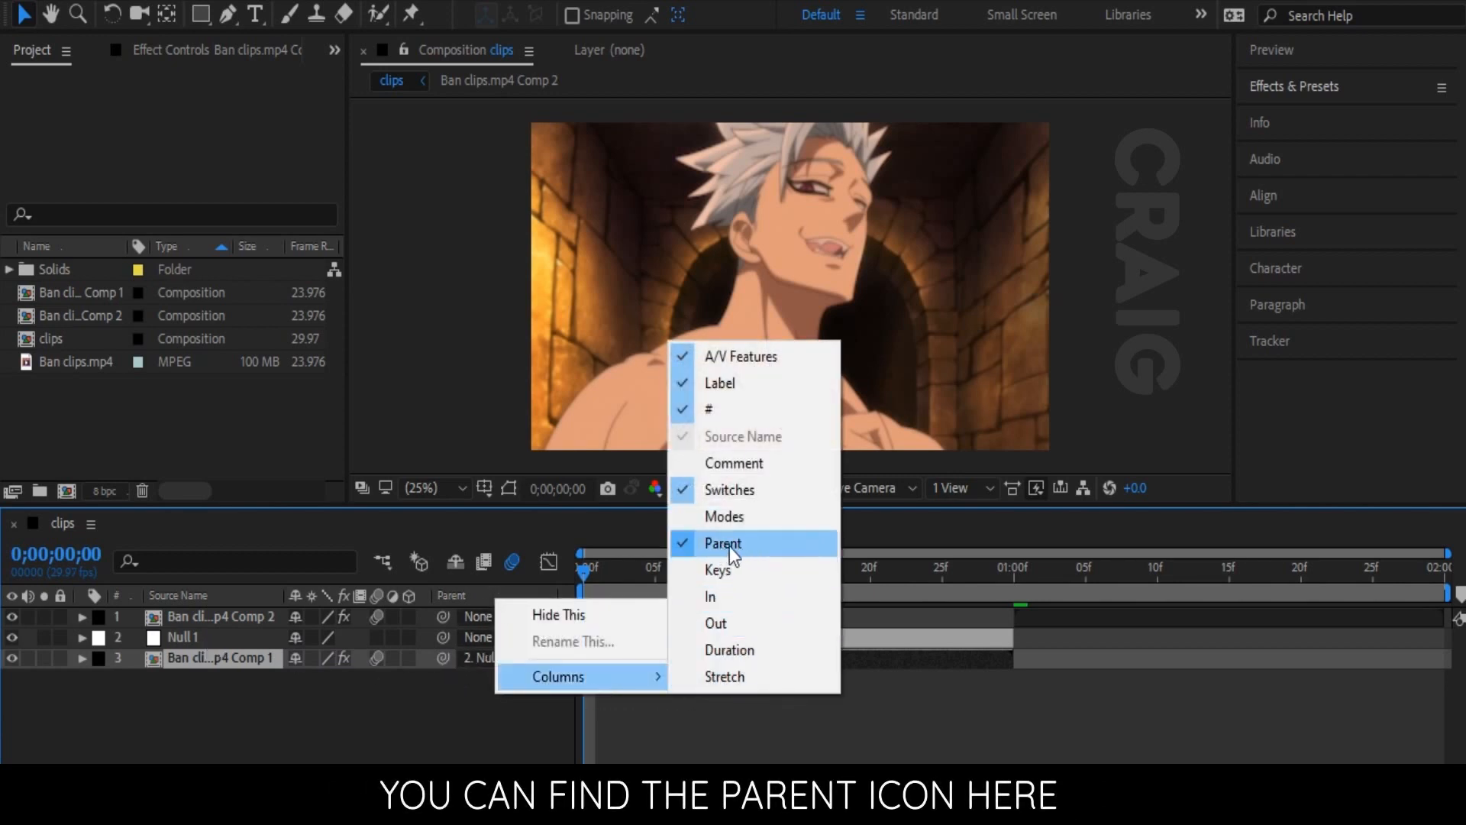
left_click(401, 727)
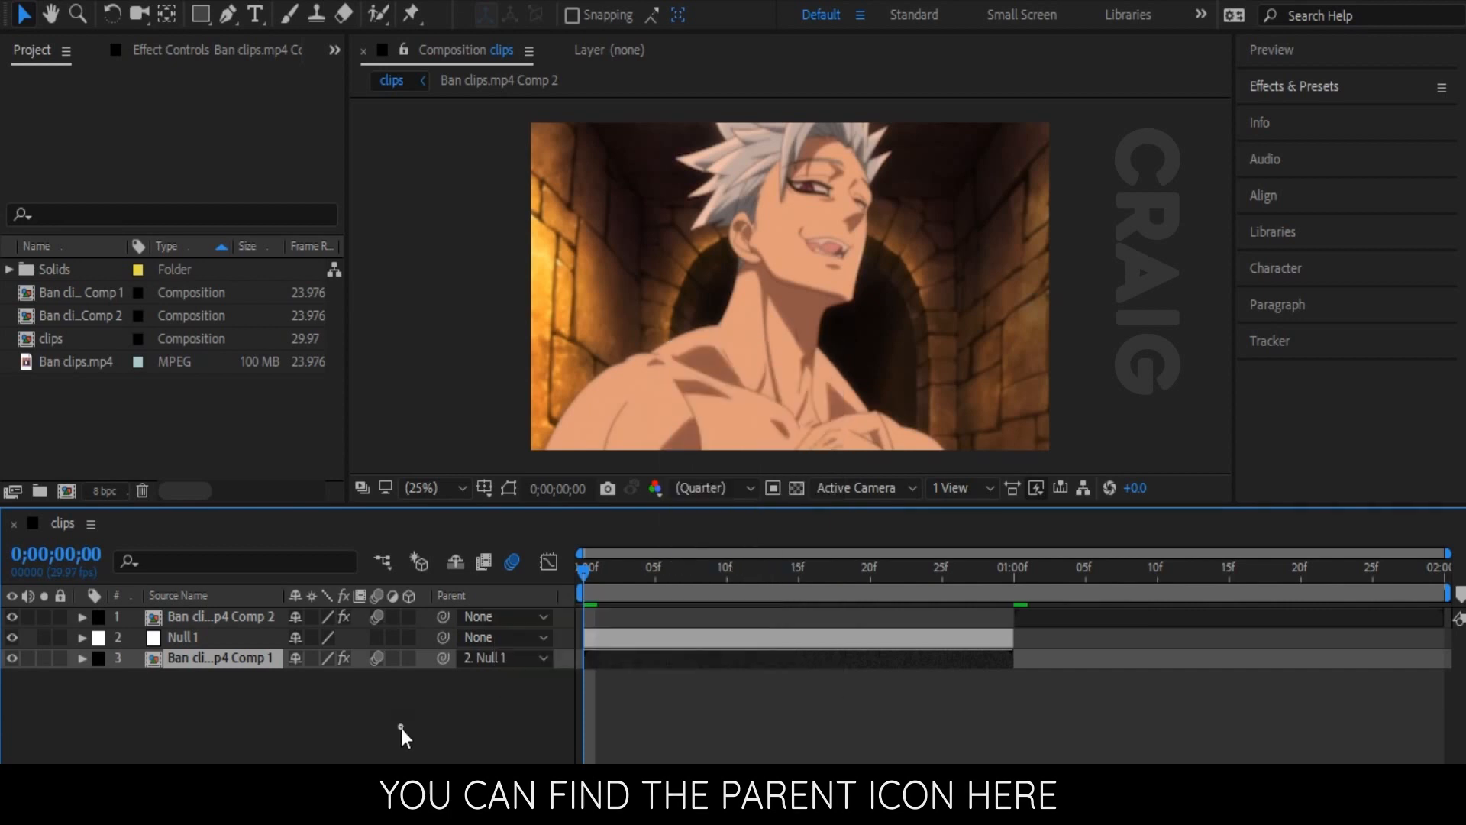
Step: Keyframe Null 1's scale from 650% at frame 0 to 100% at frame 25
left_click(203, 637)
key("s")
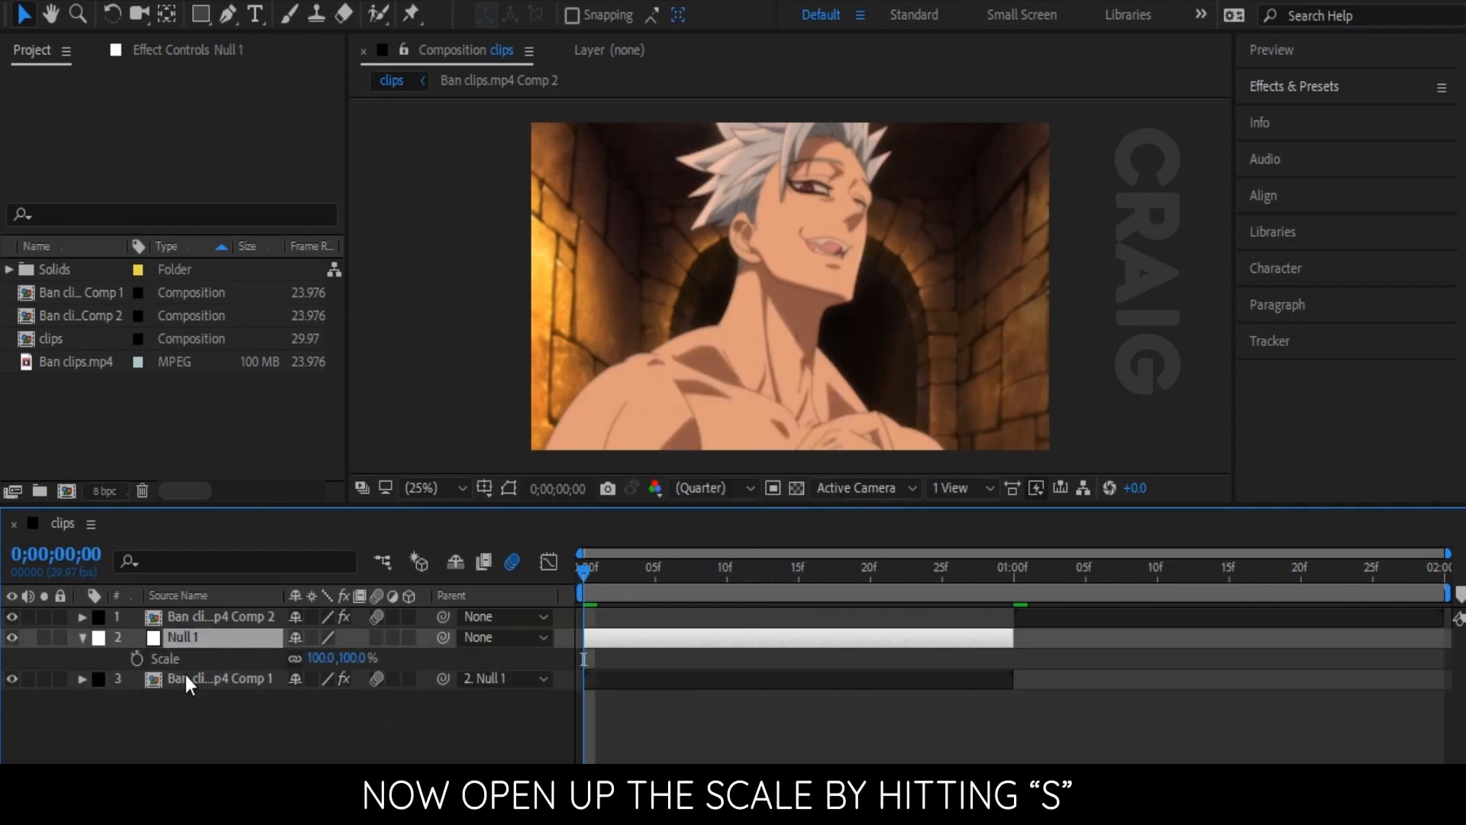
left_click(138, 658)
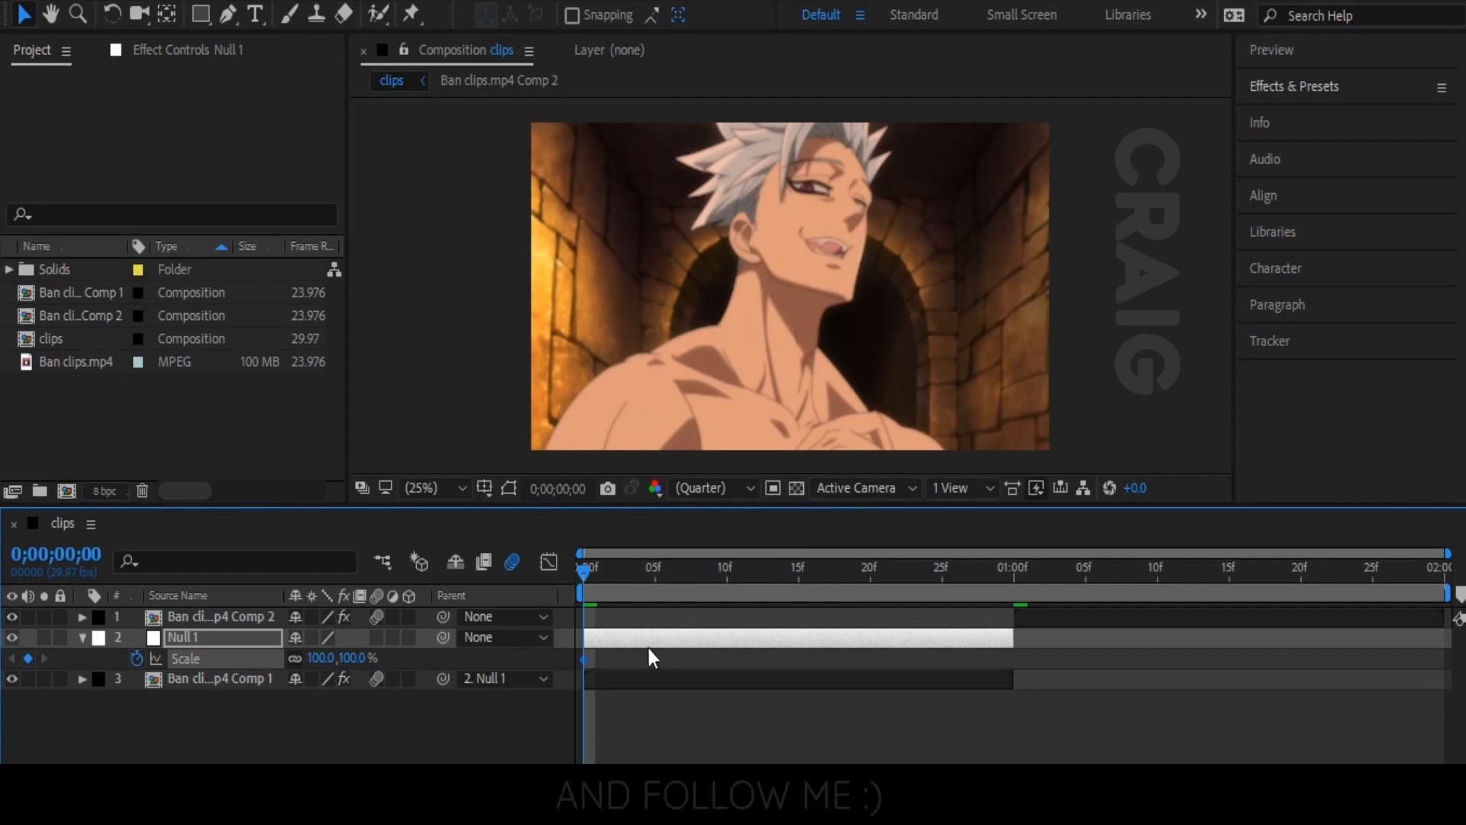
left_click_drag(585, 667, 941, 673)
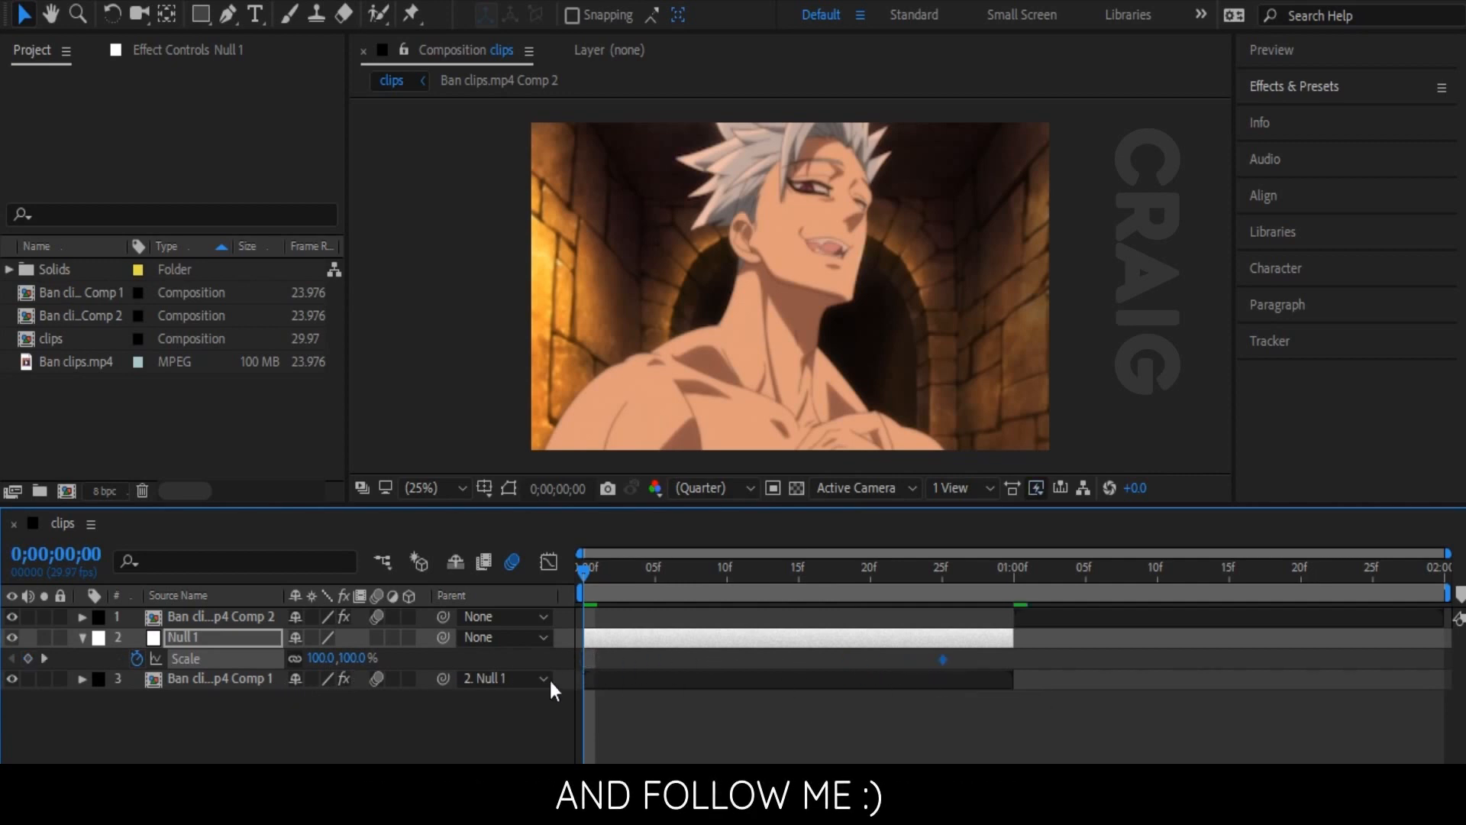
left_click(353, 659)
type("650")
key("Return")
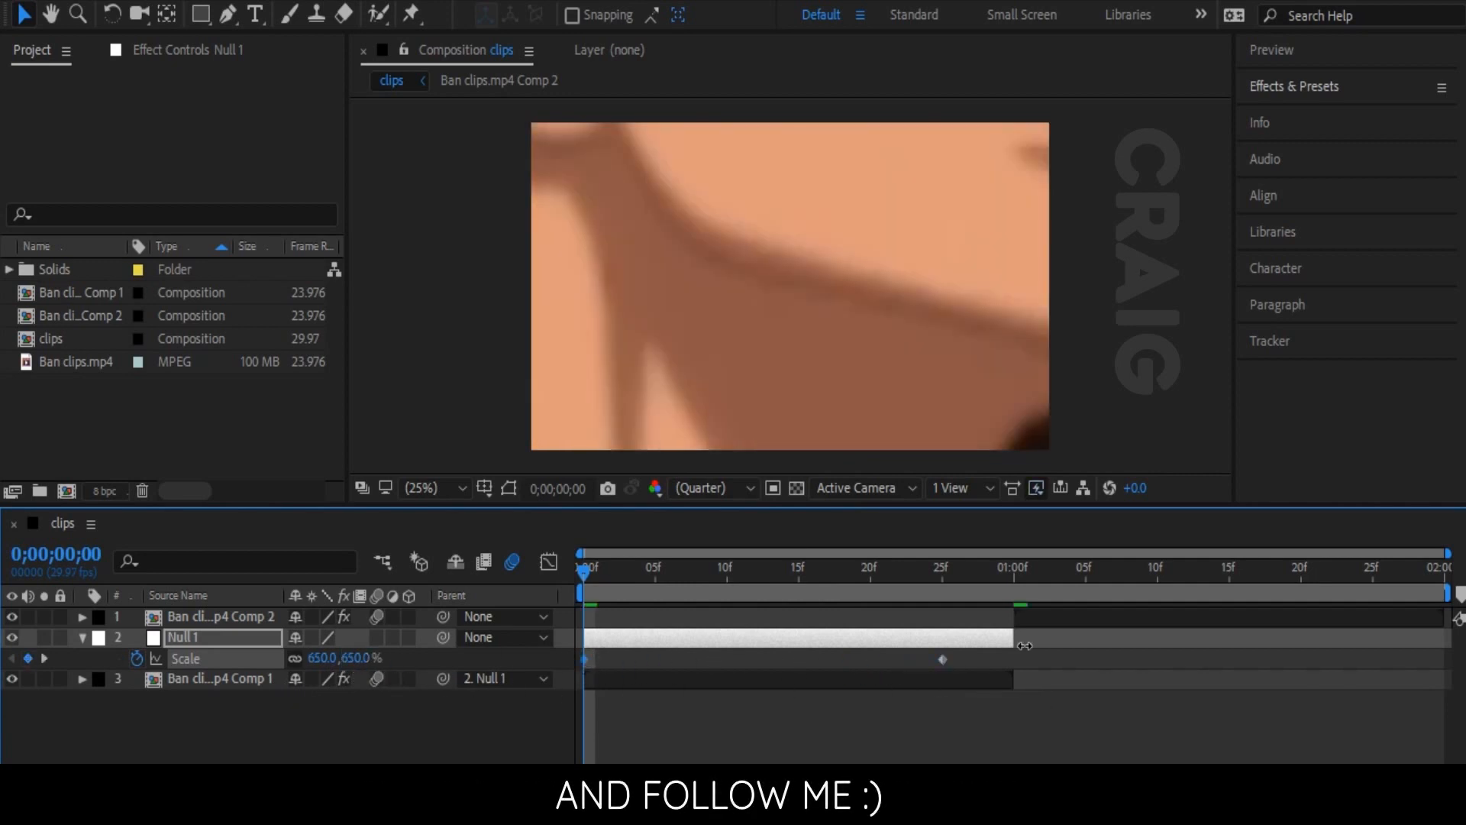
Step: Easy-ease Null 1's scale keyframes and shape the value graph into a steep initial drop with a long, flat finish
left_click_drag(996, 666, 562, 667)
key("F9")
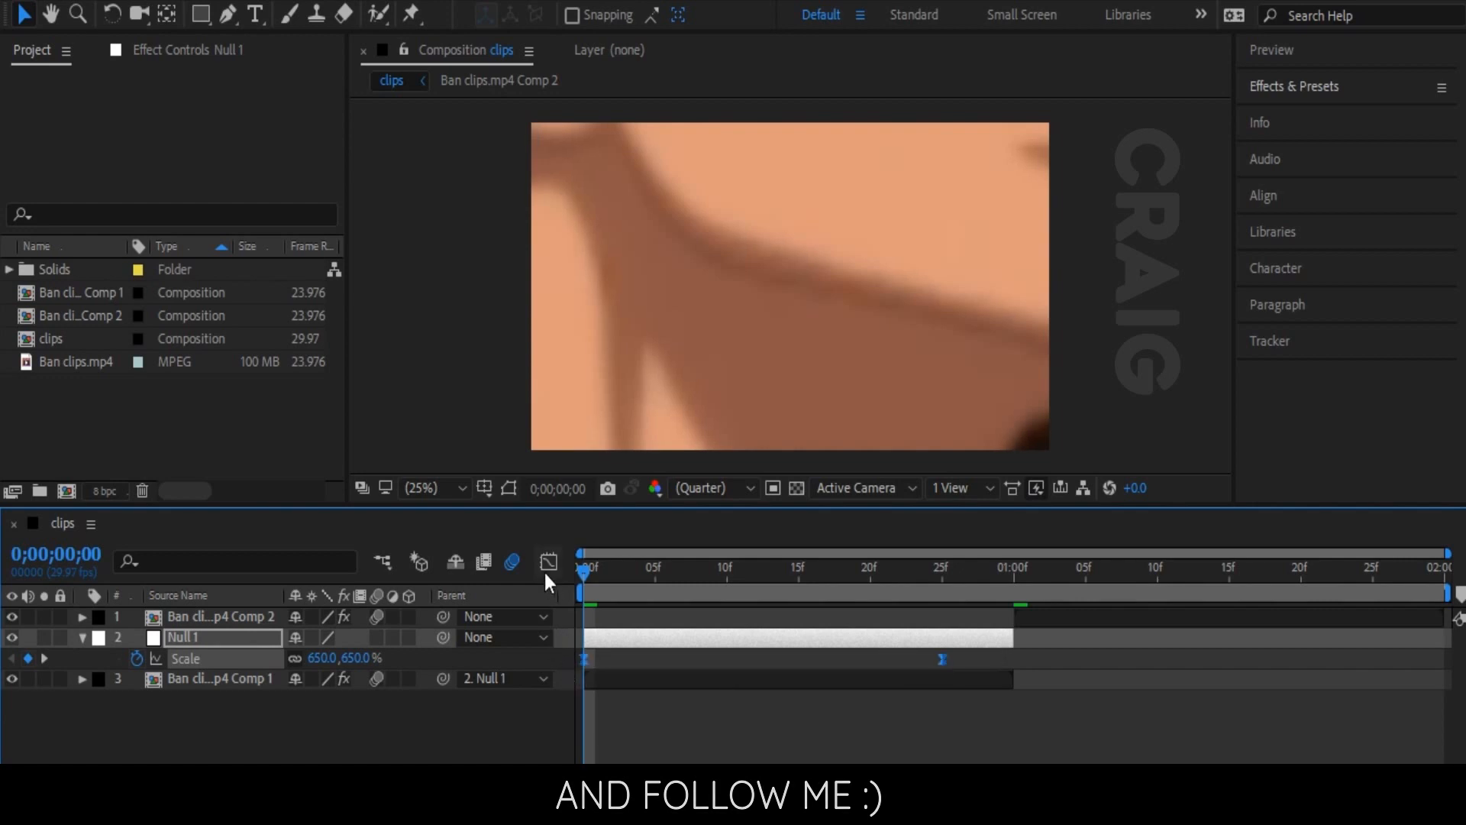
left_click(548, 562)
left_click(585, 619)
left_click_drag(690, 622, 440, 747)
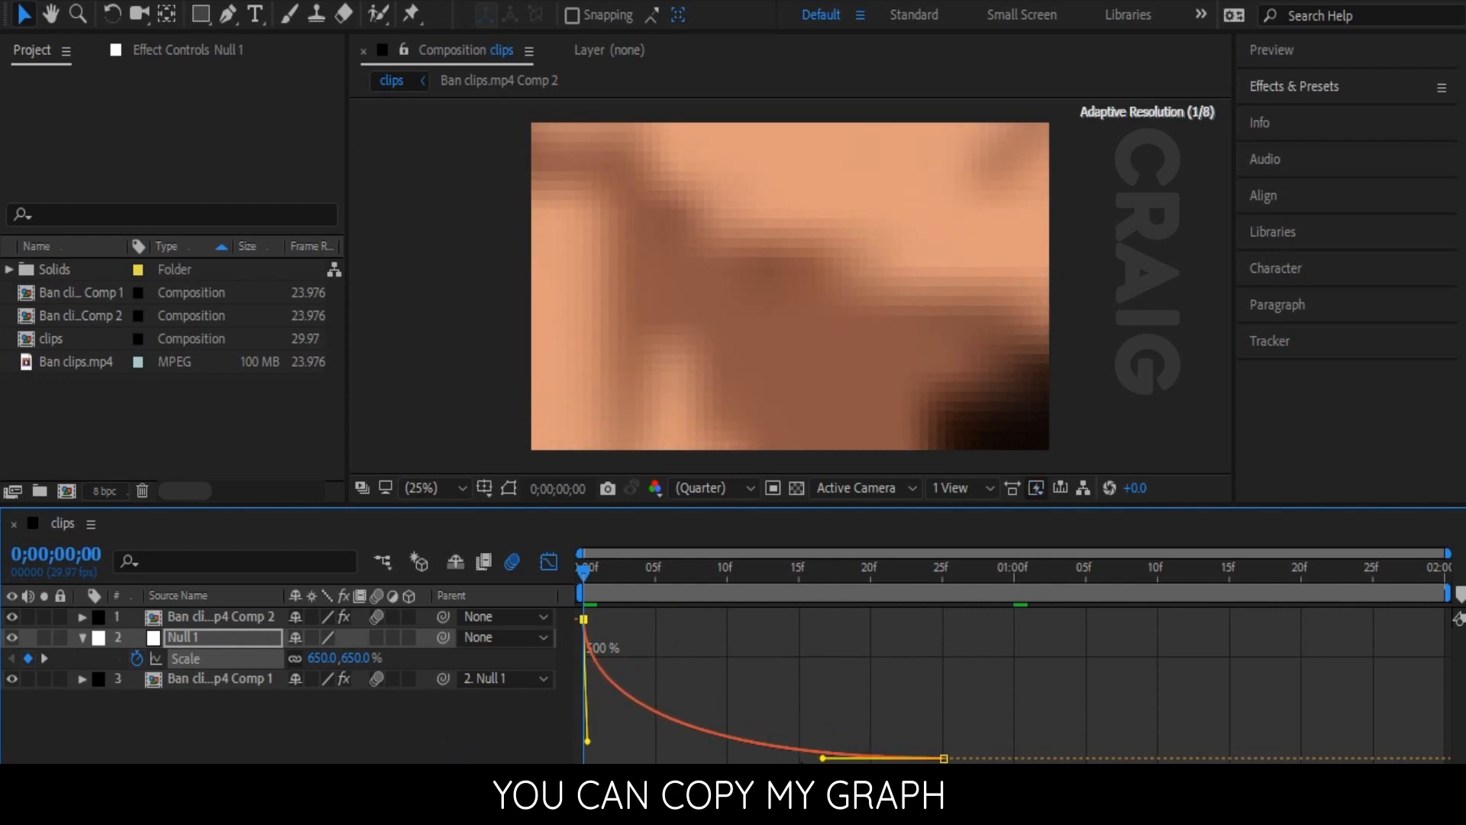
left_click_drag(823, 759, 608, 758)
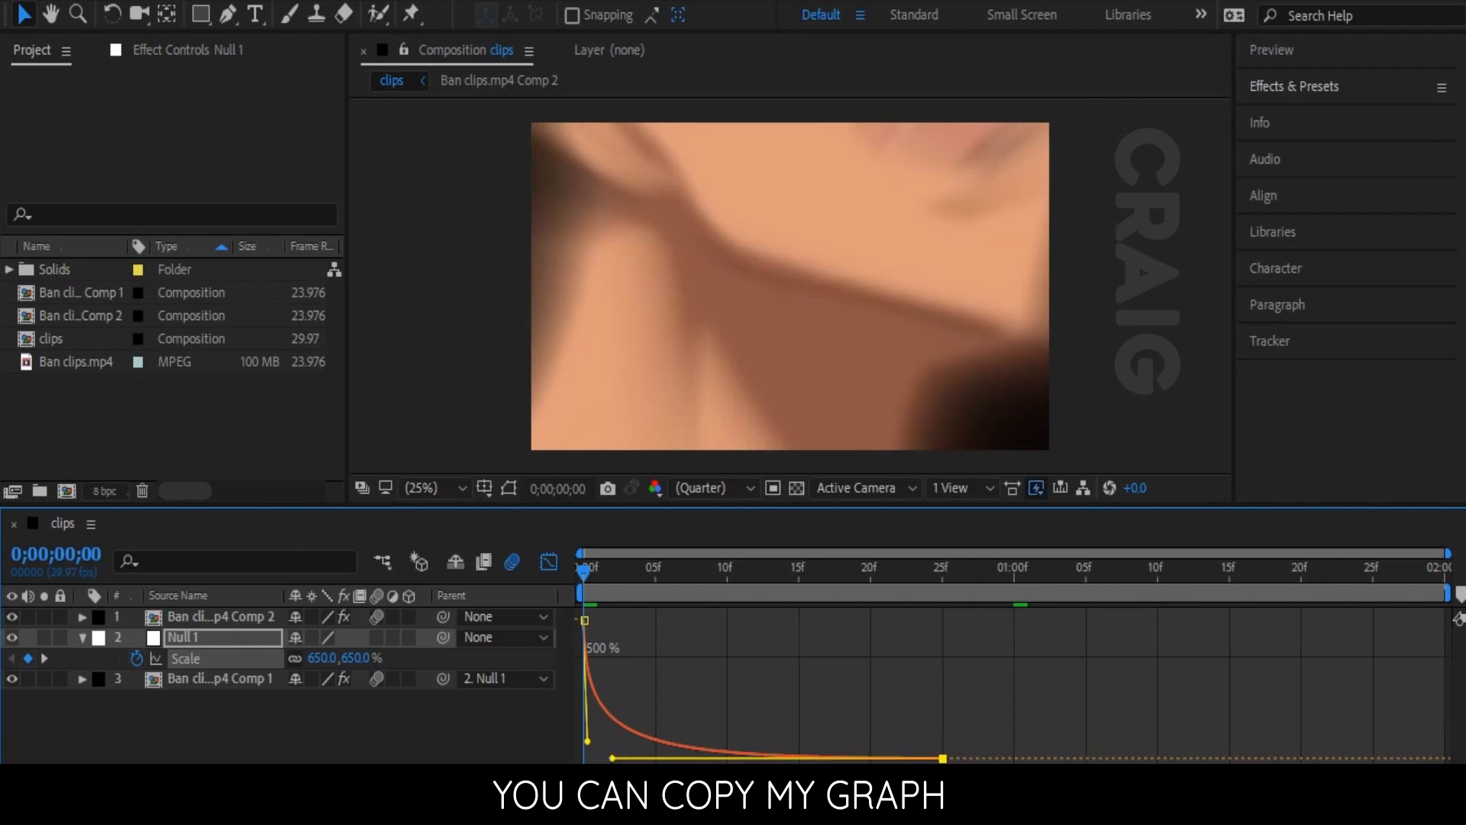
left_click(550, 565)
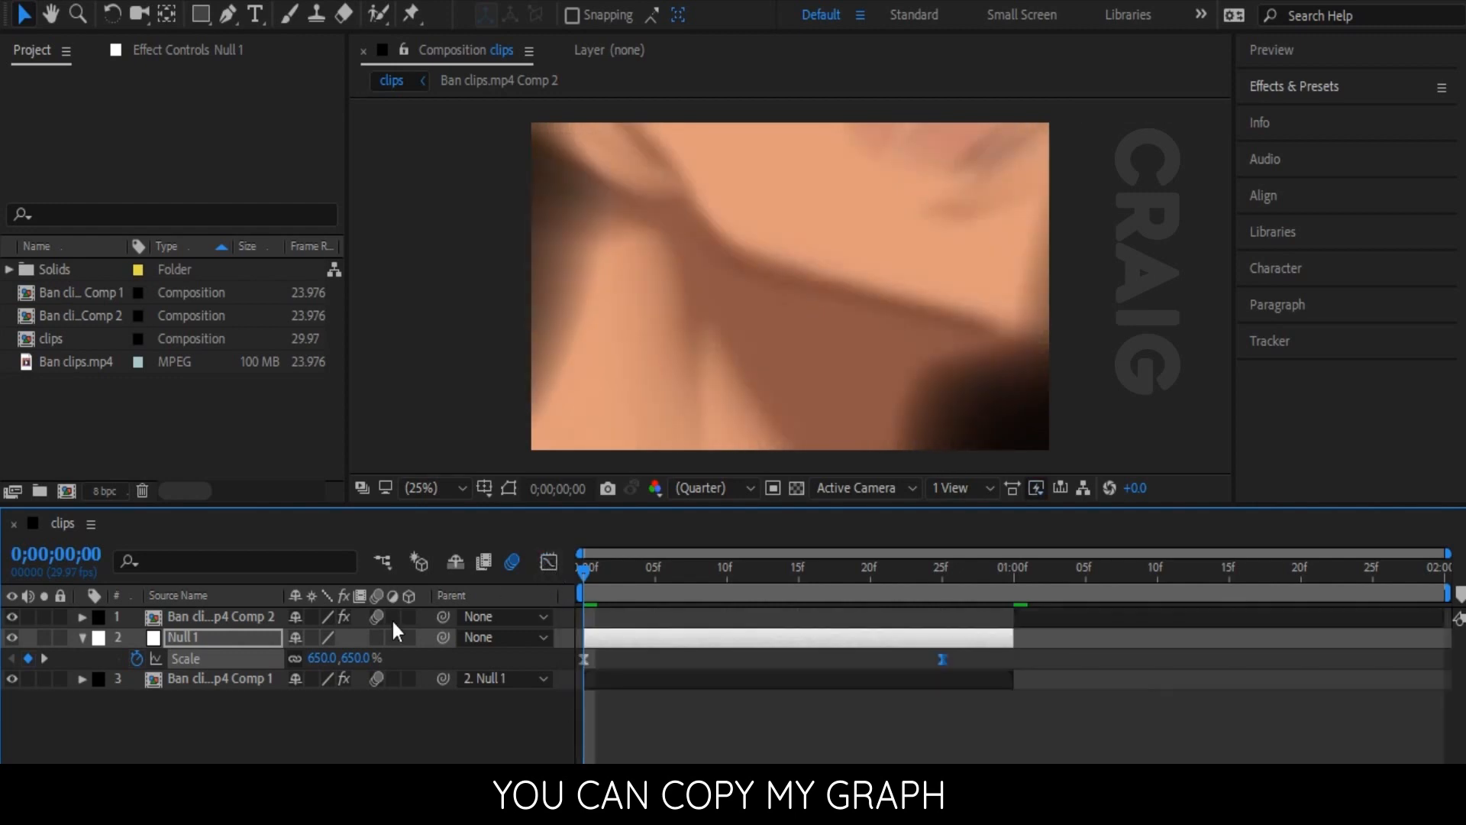
Step: Collapse Null 1's properties and create a second null object directly above it
left_click(83, 637)
right_click(568, 647)
mouse_move(722, 385)
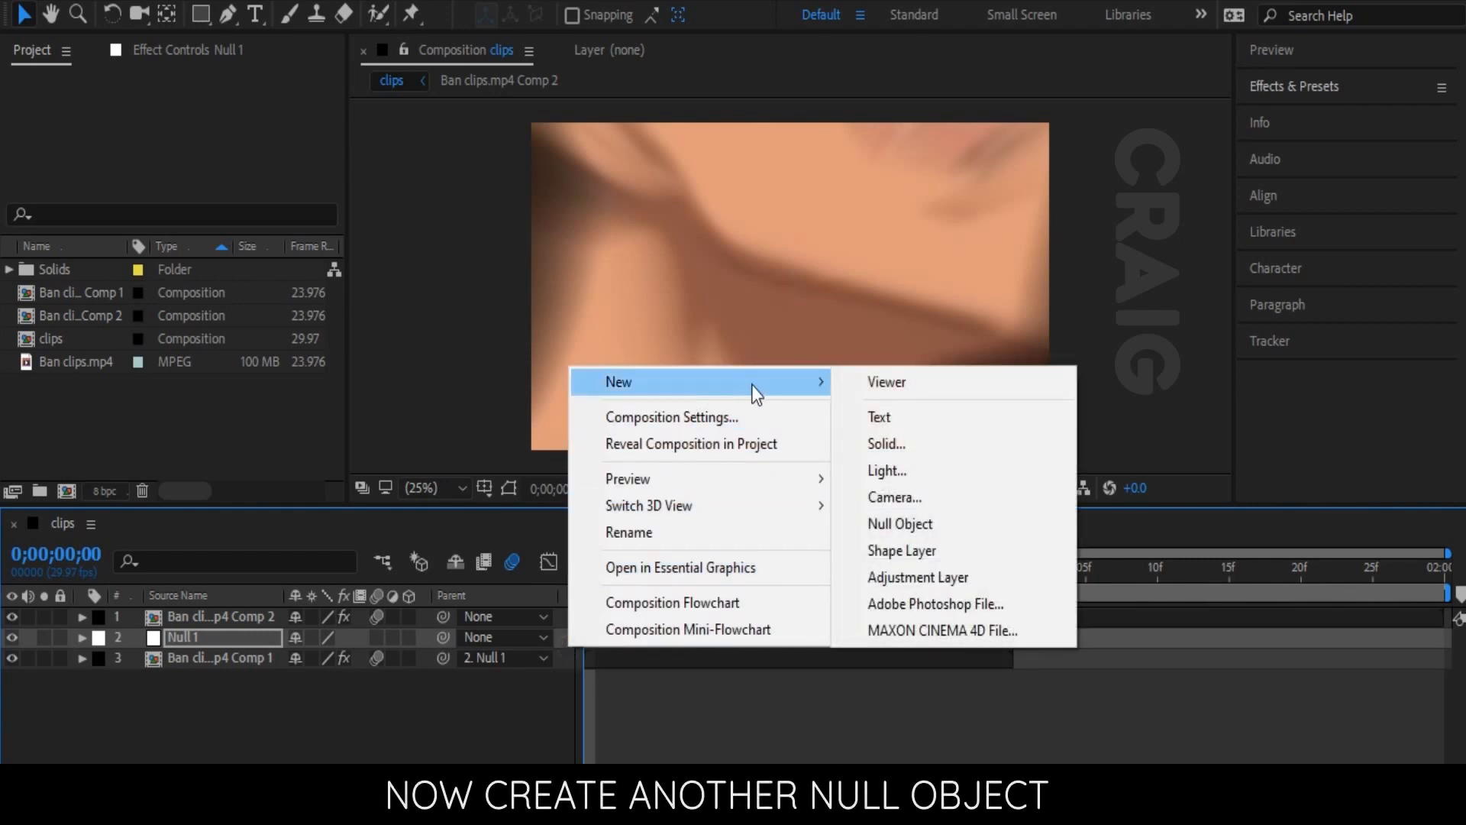
left_click(919, 526)
Step: Trim Null 2 to end at 0;00;01;00 by splitting and deleting the excess, and parent Null 1 to Null 2
left_click(1012, 574)
key("ctrl+shift+d")
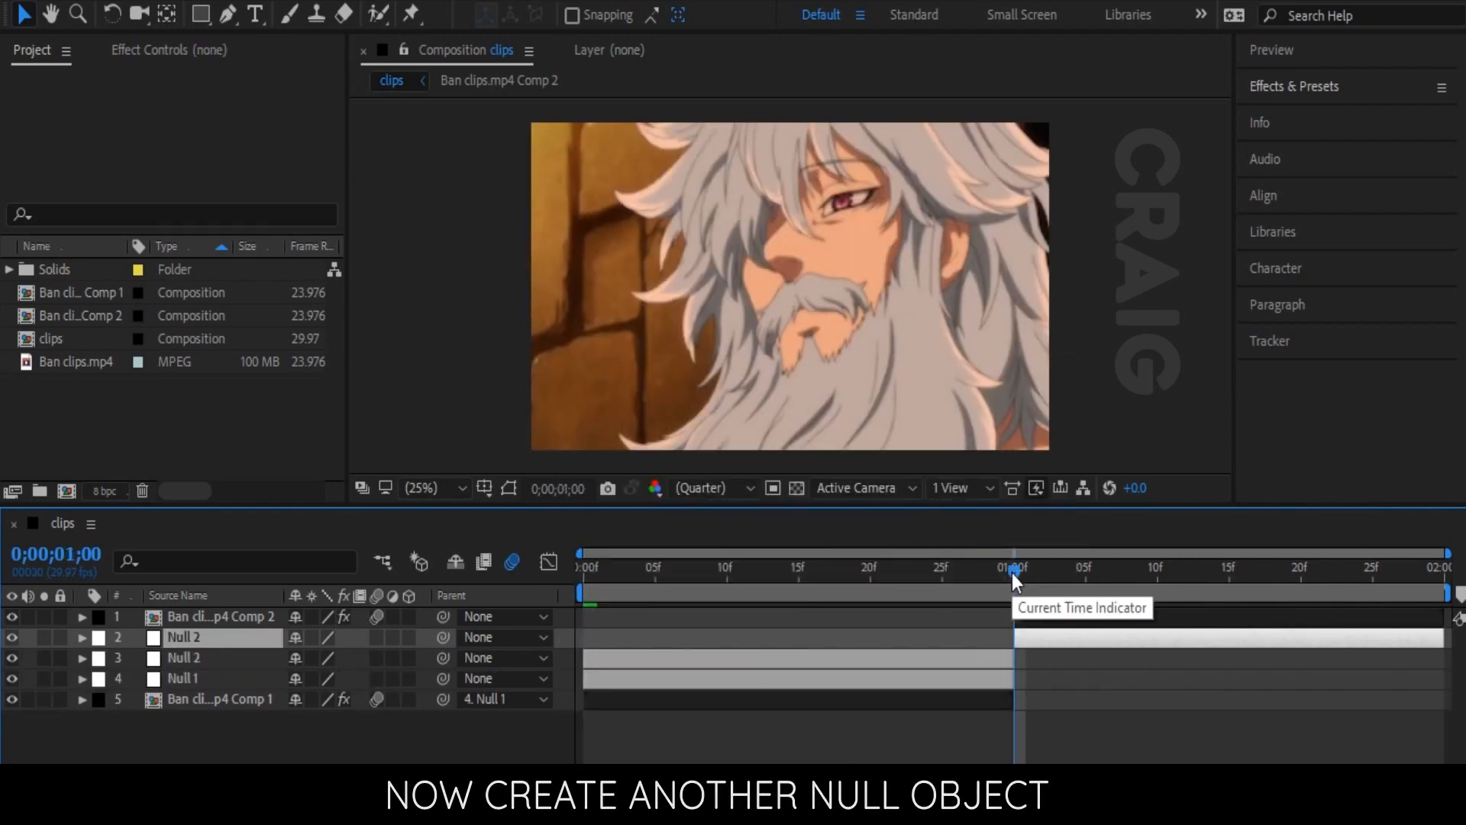
key("Delete")
left_click(604, 660)
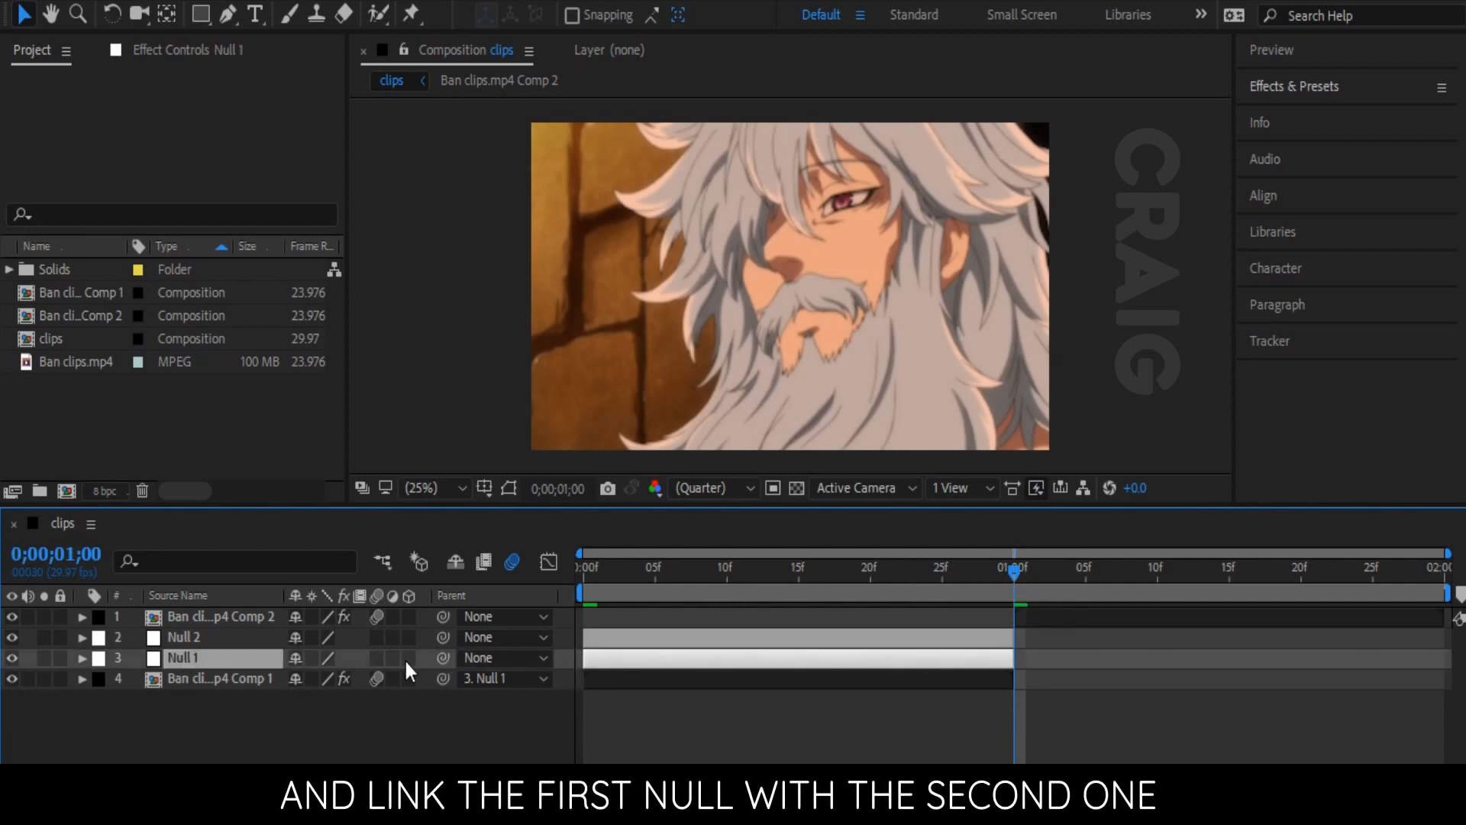
left_click_drag(443, 659, 204, 643)
Step: Keyframe Null 2's scale from 100% at frame 5 to 650%, placing the last keyframe at the layer's end at 0;00;01;00
left_click(217, 639)
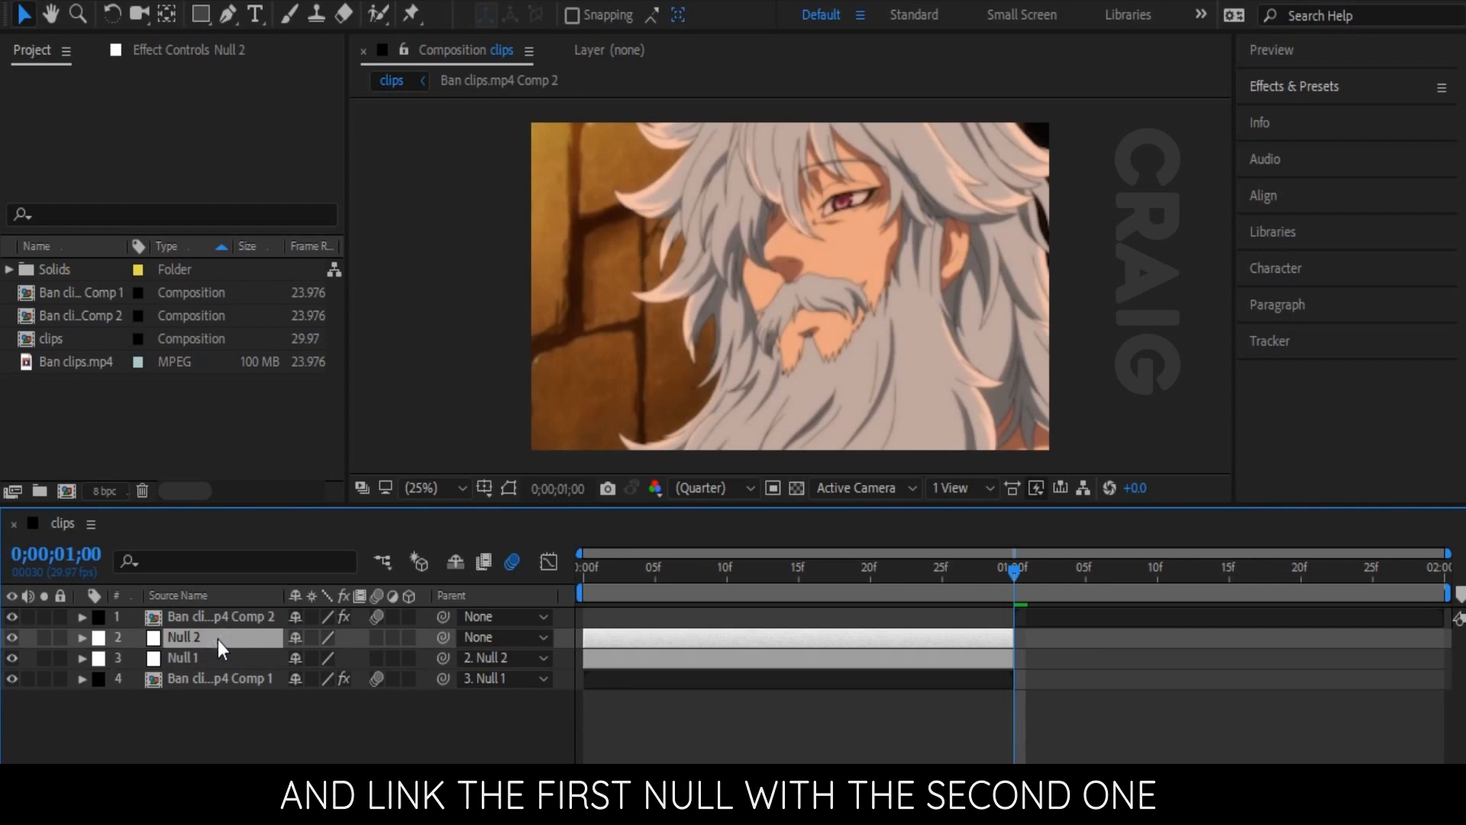
key("s")
left_click(654, 574)
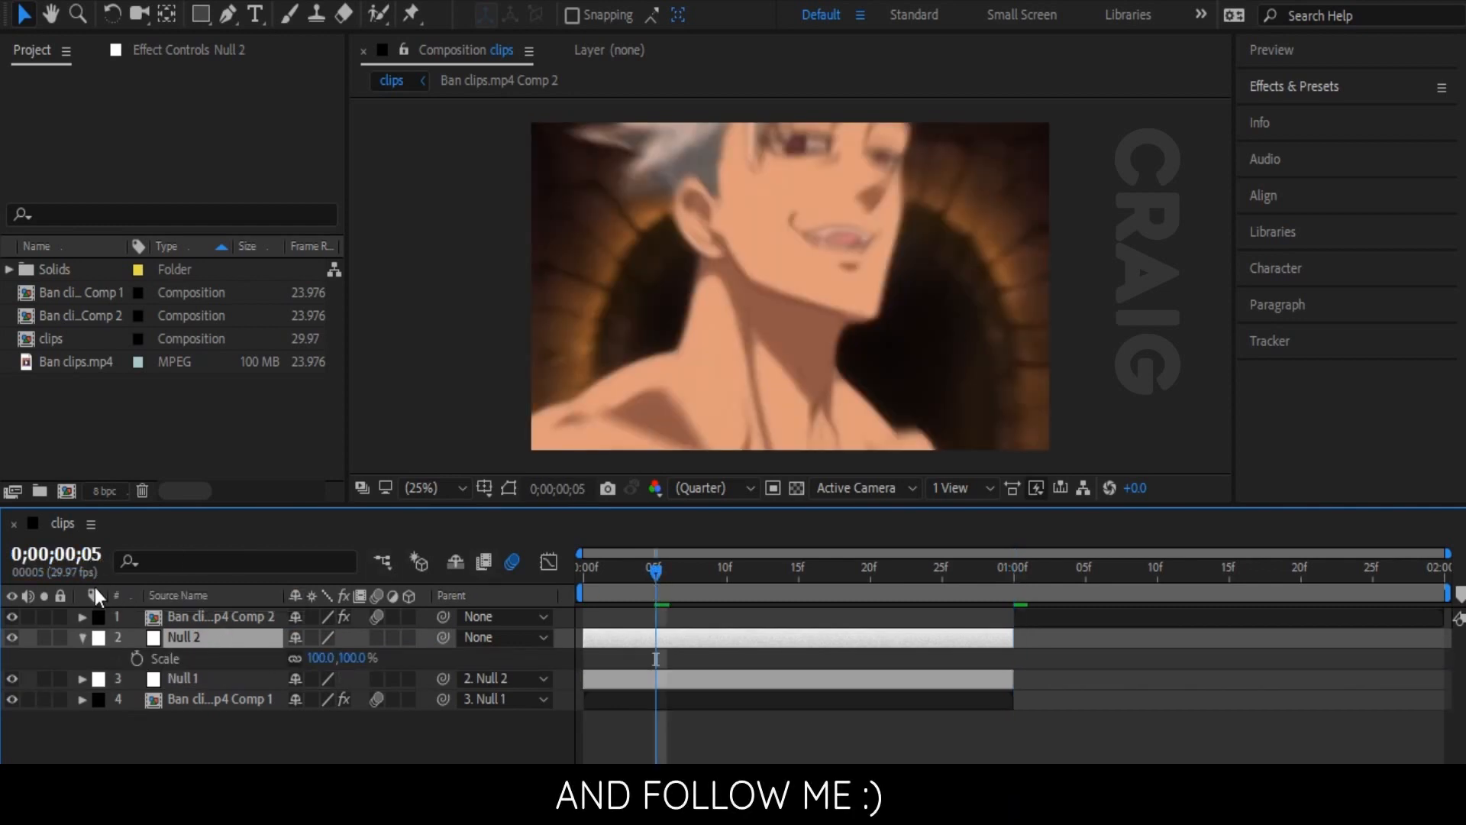
left_click(137, 659)
key("o")
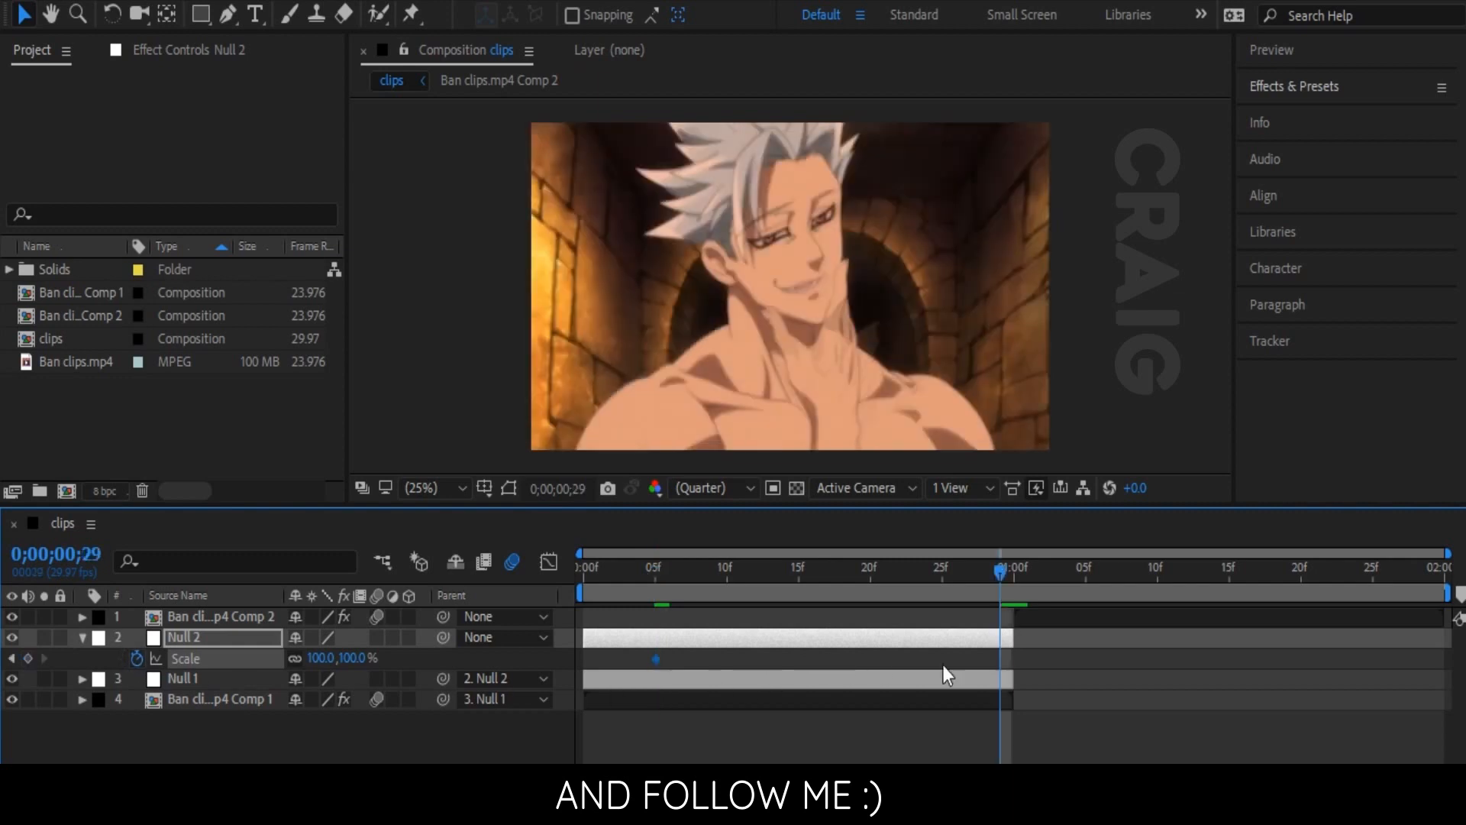
left_click(353, 657)
type("650")
key("Return")
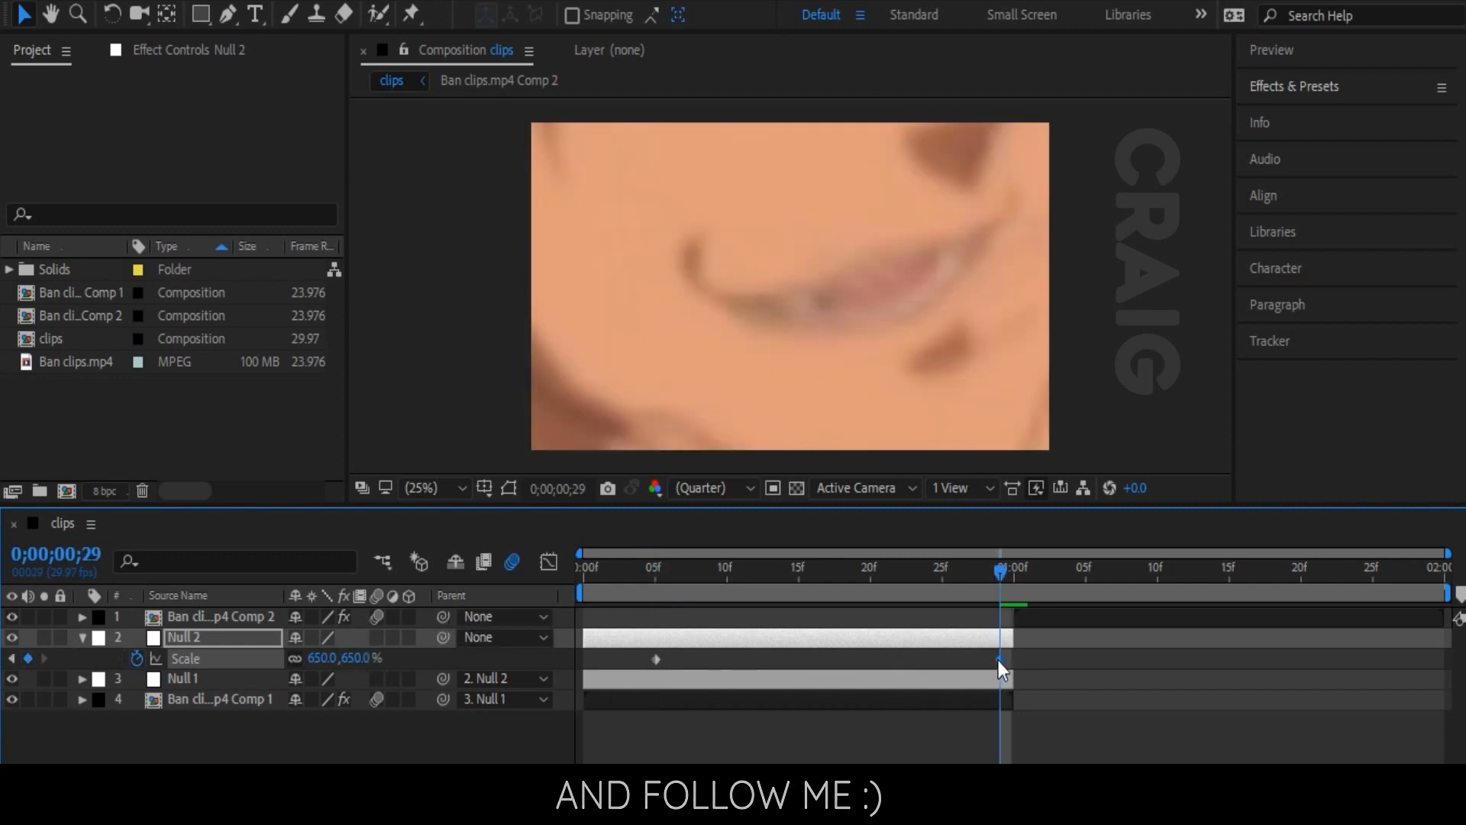
left_click_drag(1007, 662, 1016, 658)
Step: Easy-ease Null 2's scale keyframes and shape the value graph to stay flat before rising steeply at the end
left_click(859, 663)
left_click_drag(858, 663, 620, 671)
key("F9")
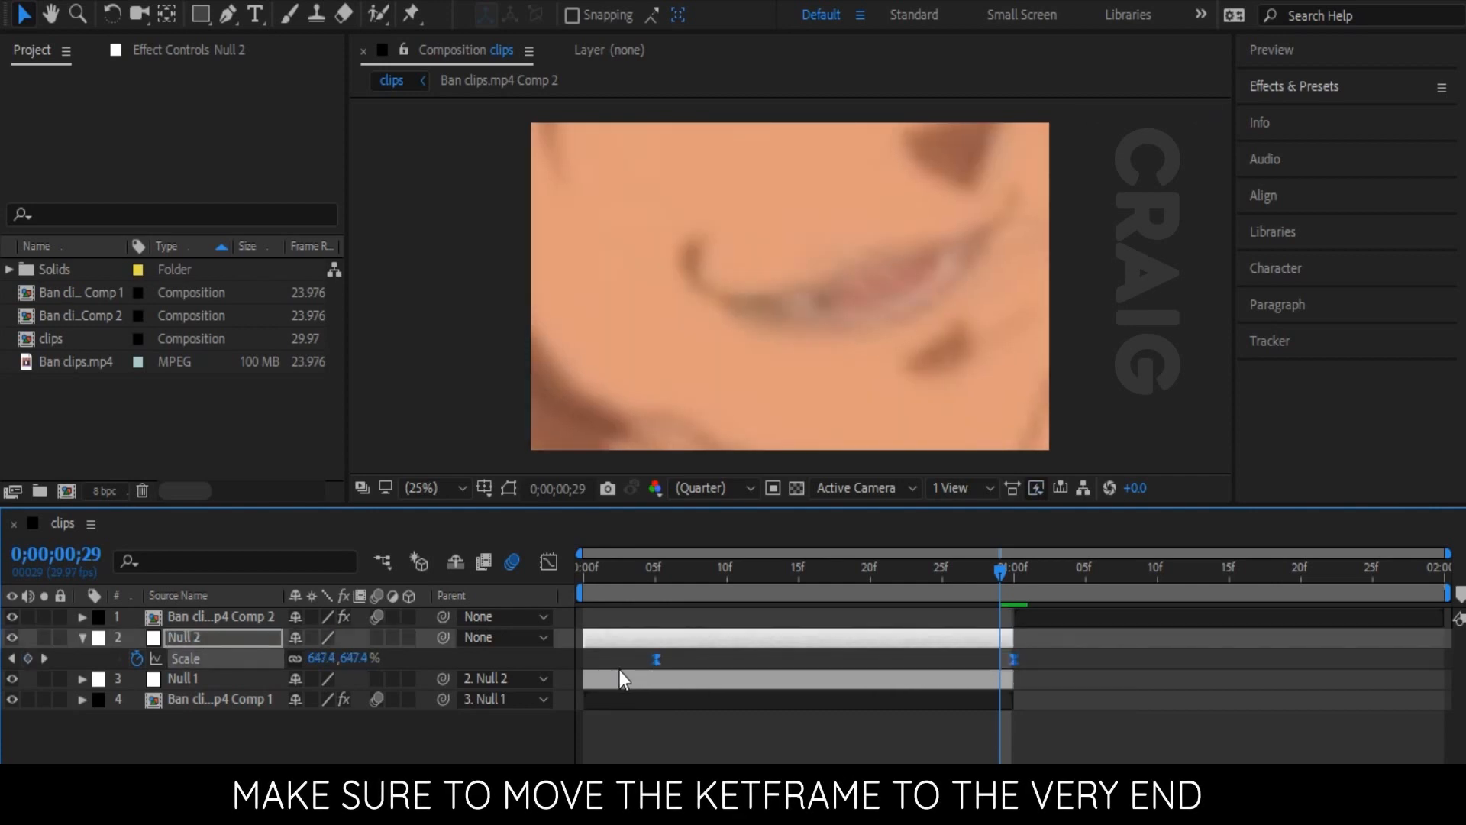
left_click(548, 562)
left_click(1014, 618)
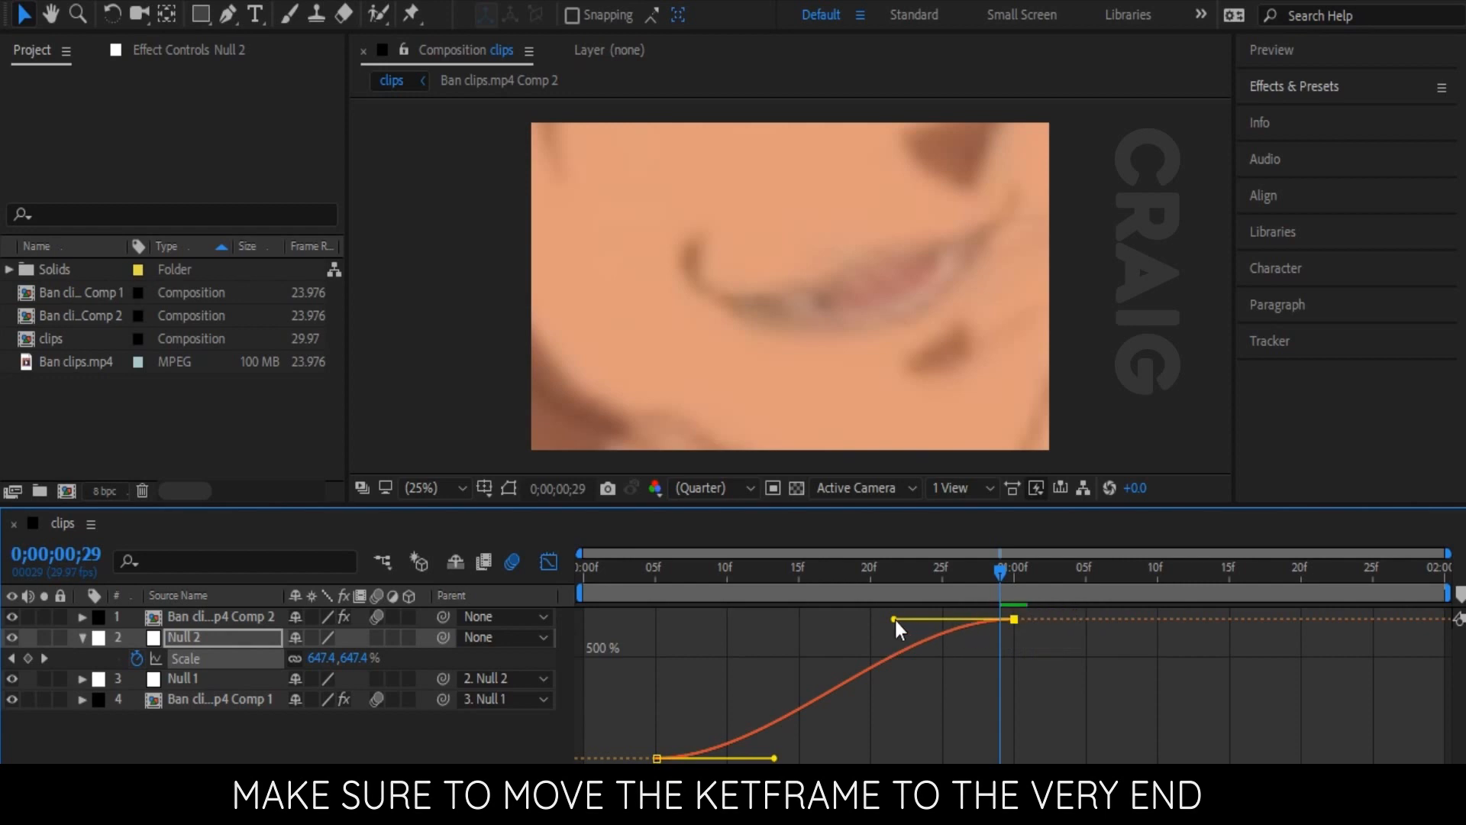
left_click_drag(897, 620, 1009, 752)
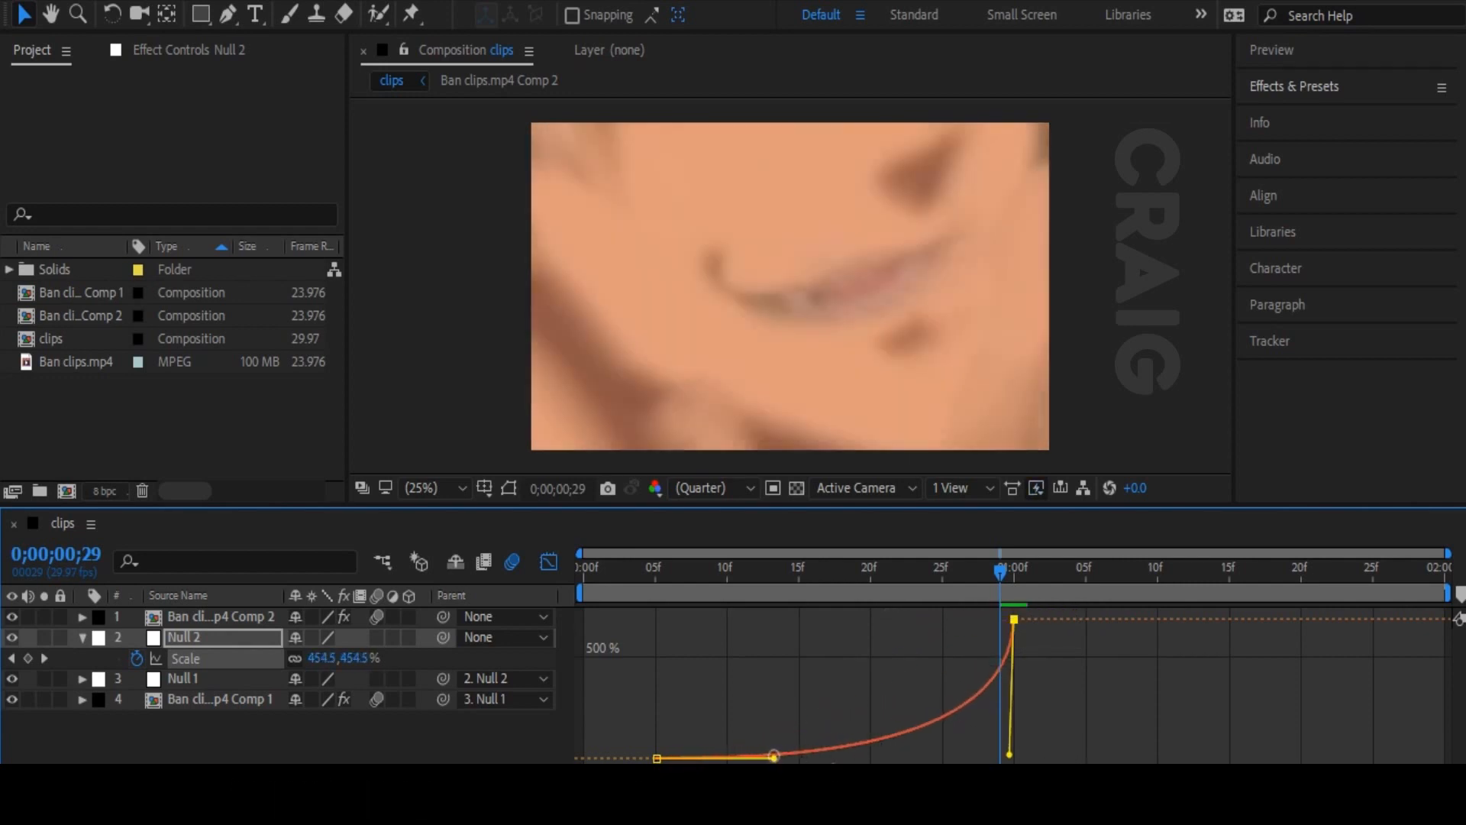
left_click_drag(774, 758, 981, 753)
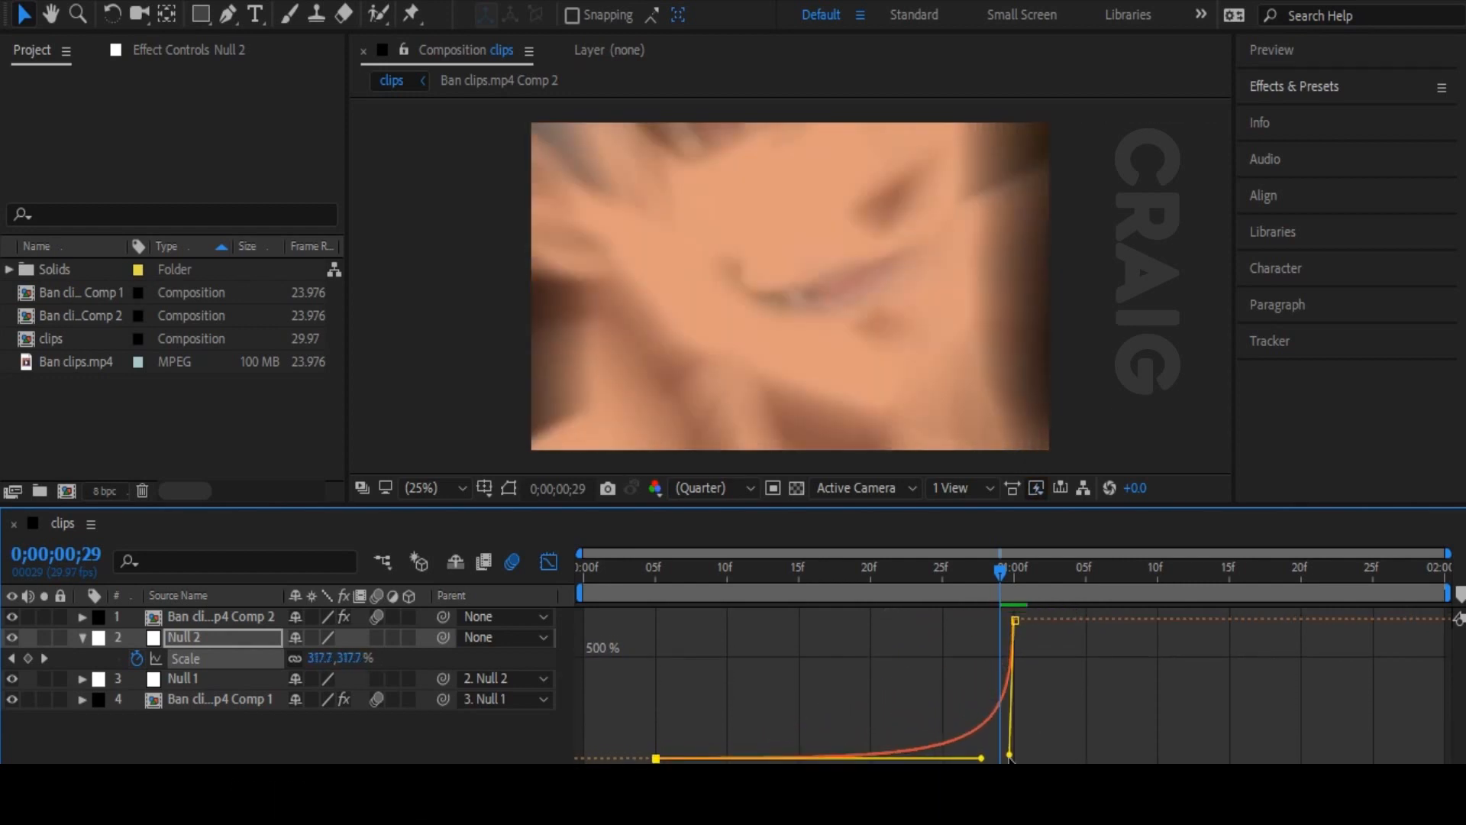
left_click_drag(982, 759, 987, 757)
left_click(549, 562)
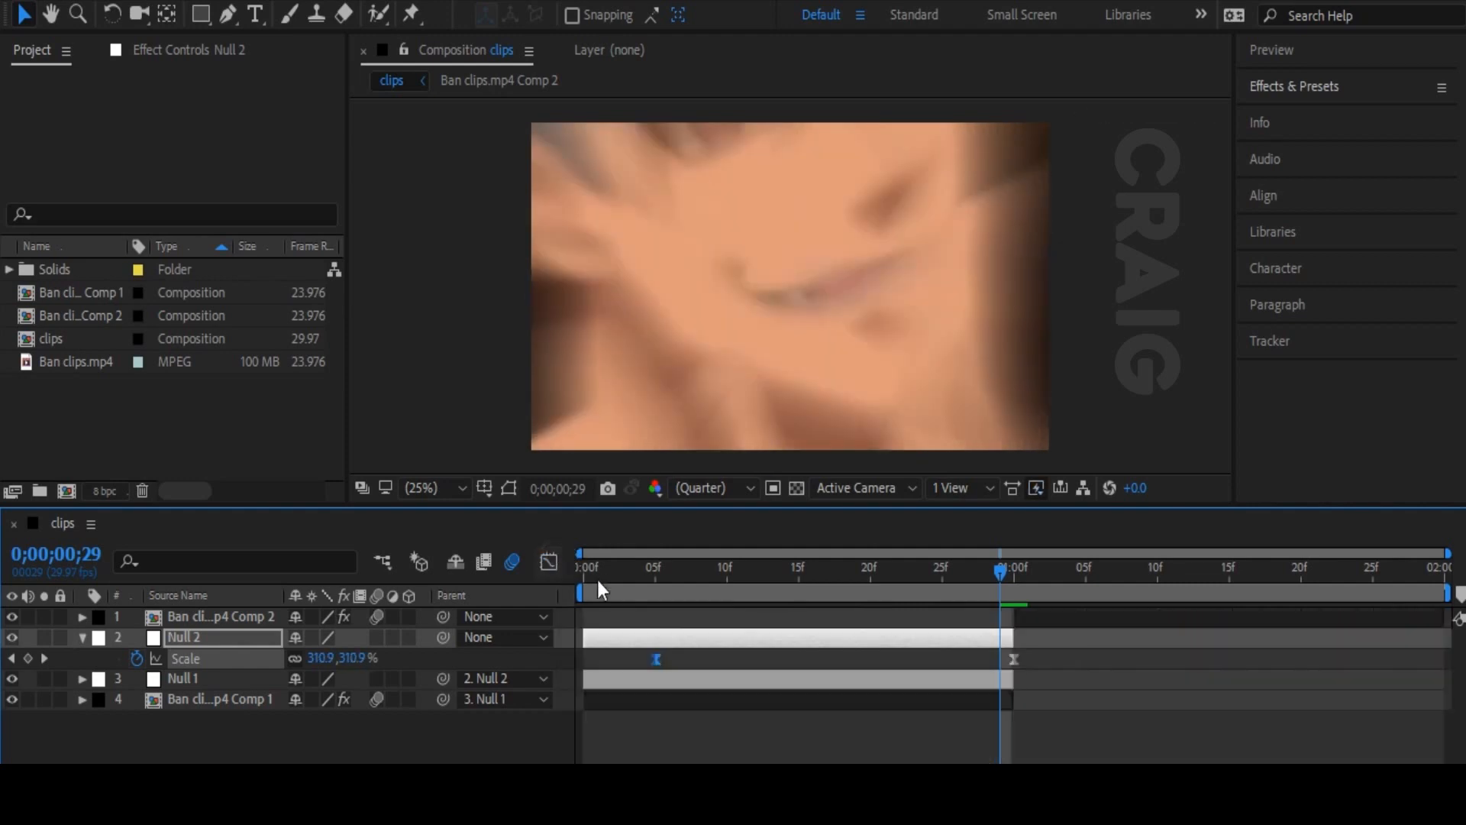
Step: Collapse Null 2's properties and create a new null object above the Ban clips.mp4 Comp 2 layer
left_click(1046, 617)
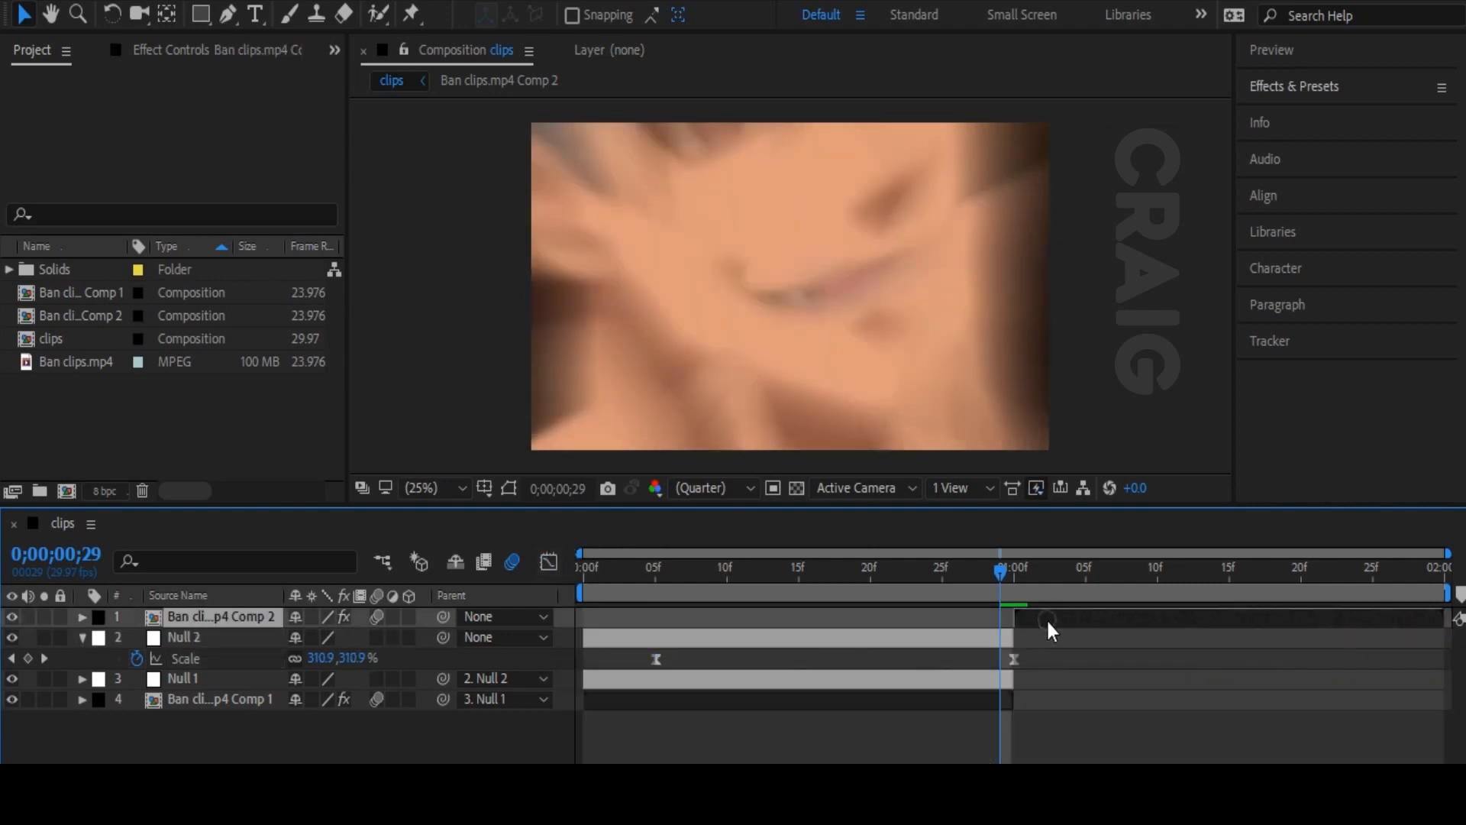
left_click(82, 637)
key("Page_Down")
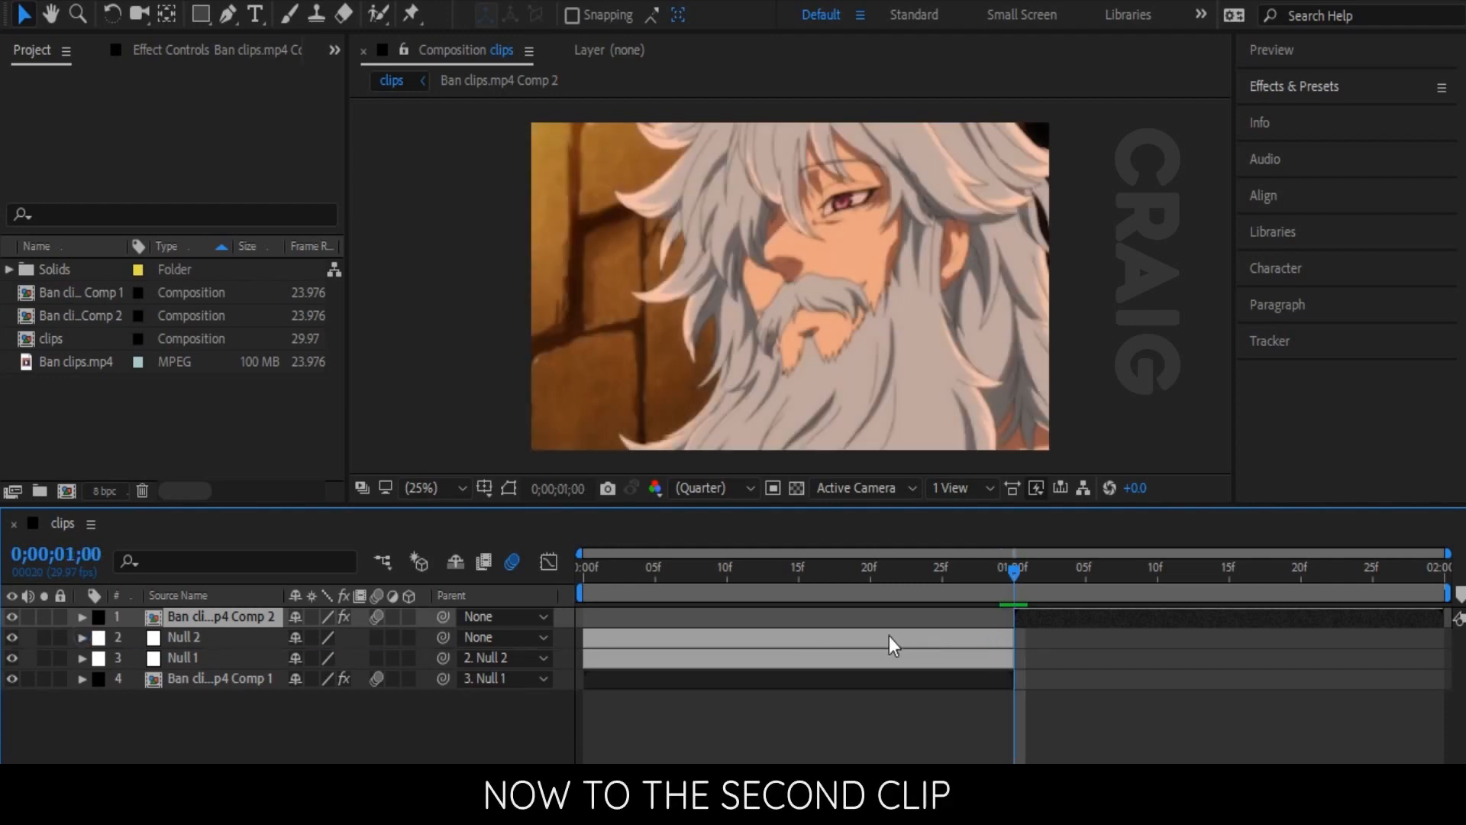
right_click(572, 618)
mouse_move(802, 355)
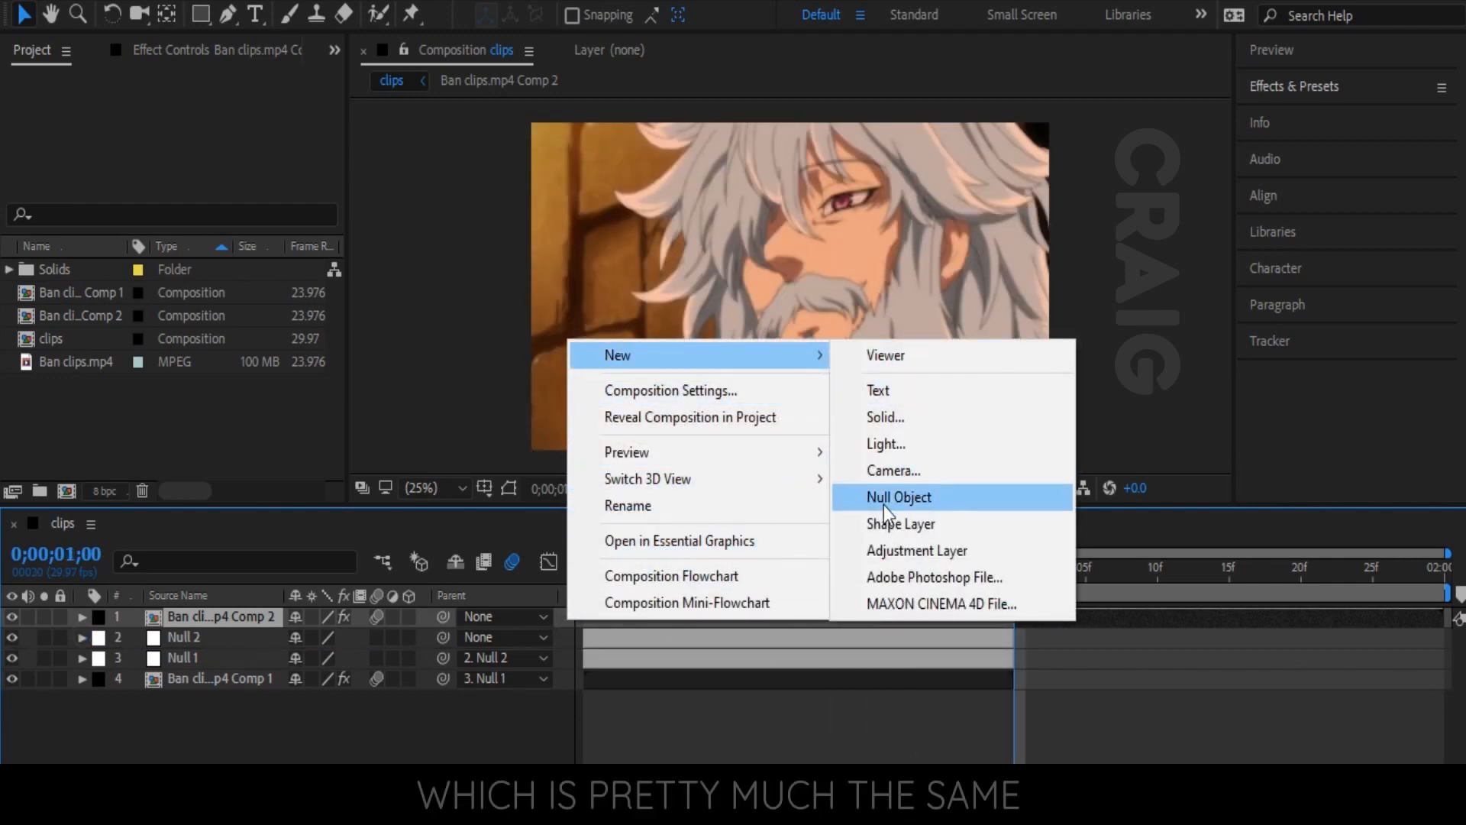
left_click(919, 503)
Step: Trim Null 3 to start at 0;00;01;00 by splitting and deleting the earlier part, and parent the Comp 2 clip to Null 3
key("ctrl+shift+d")
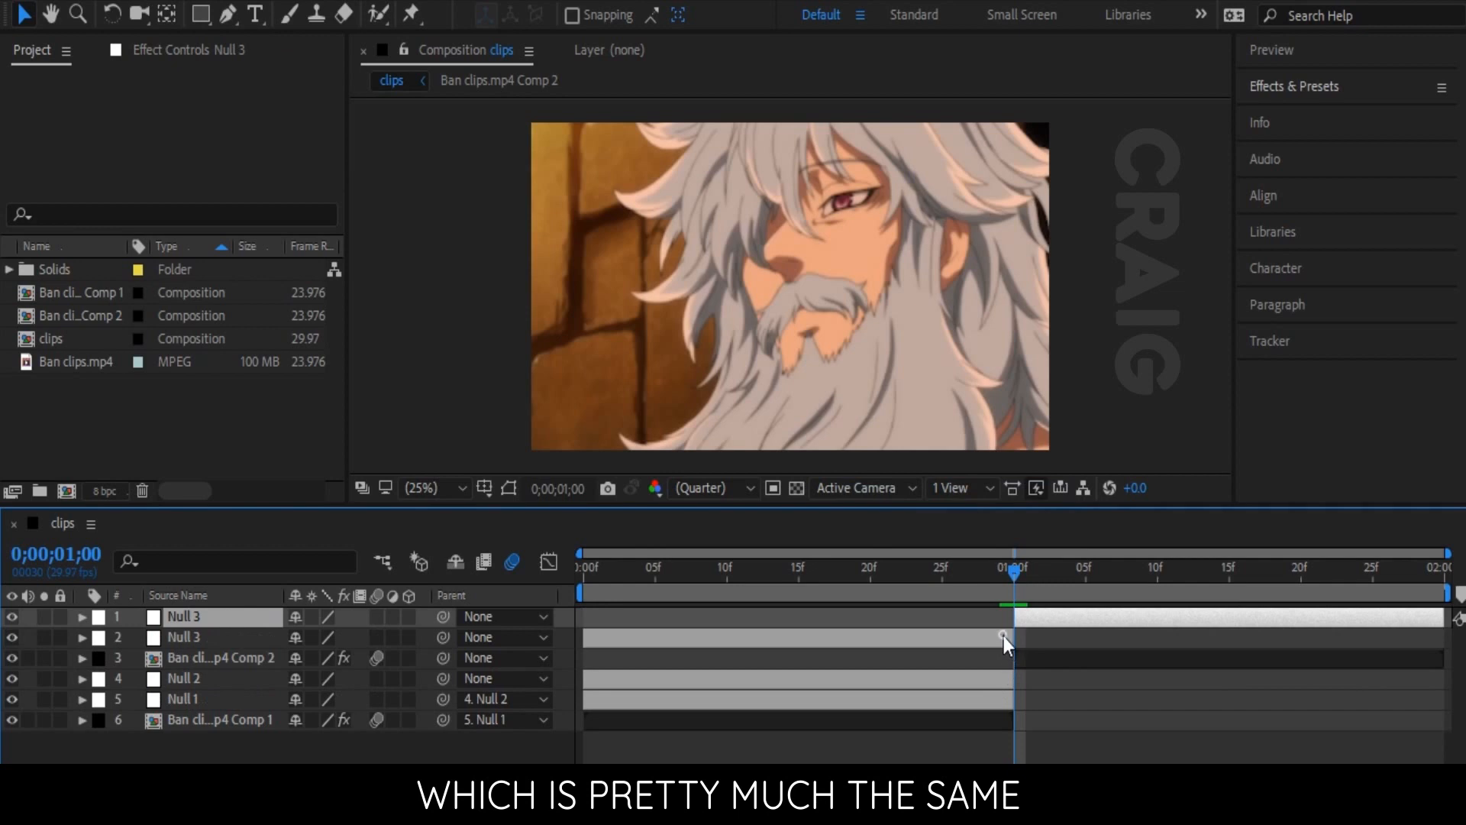
left_click(1003, 635)
key("Delete")
left_click(1039, 635)
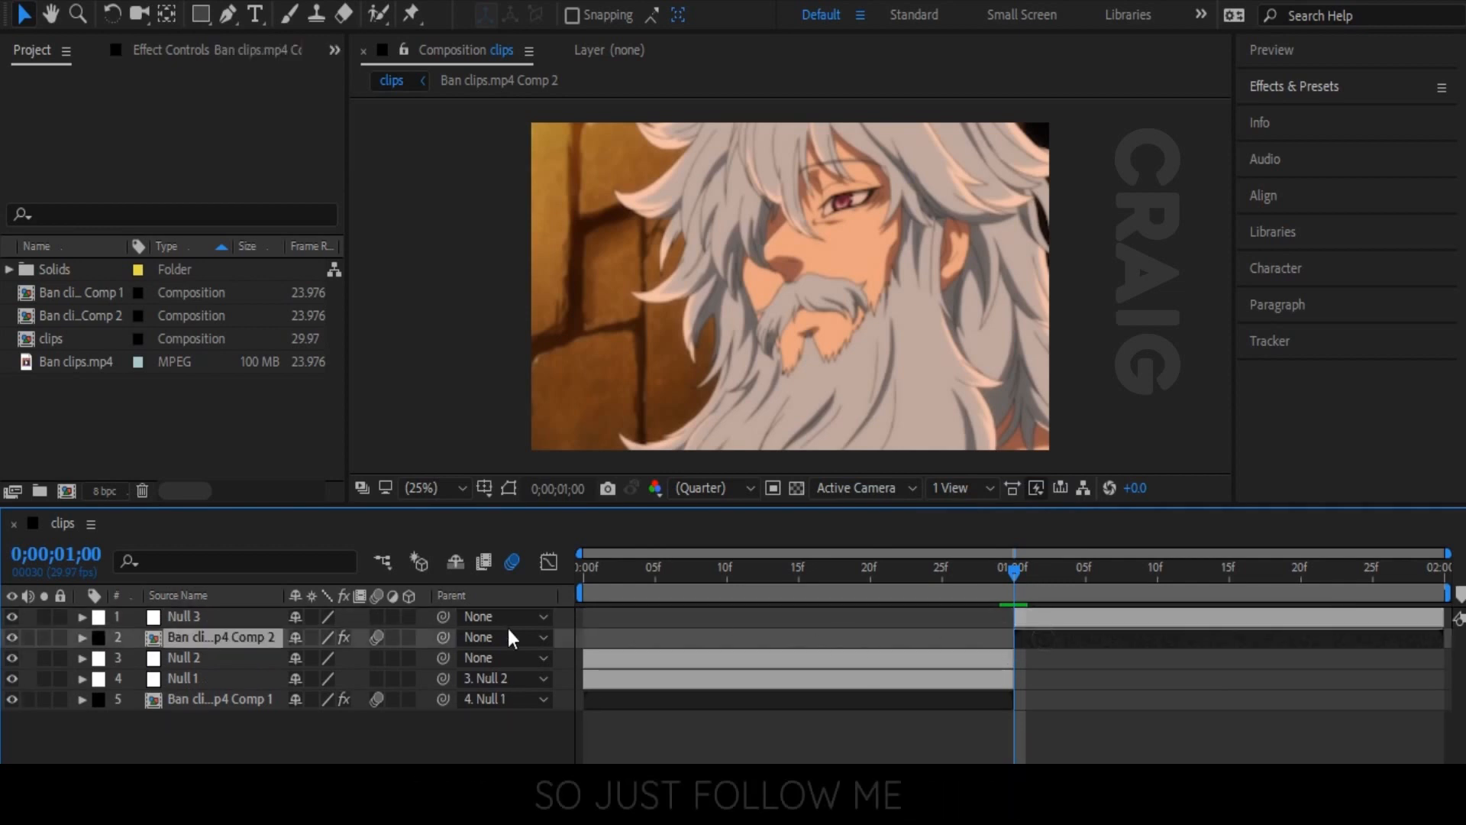
left_click_drag(443, 637, 230, 620)
Step: Keyframe Null 3's scale at 25% at 0;00;01;00, with its original 100% keyframe moved to 0;00;01;25
left_click(1048, 616)
key("s")
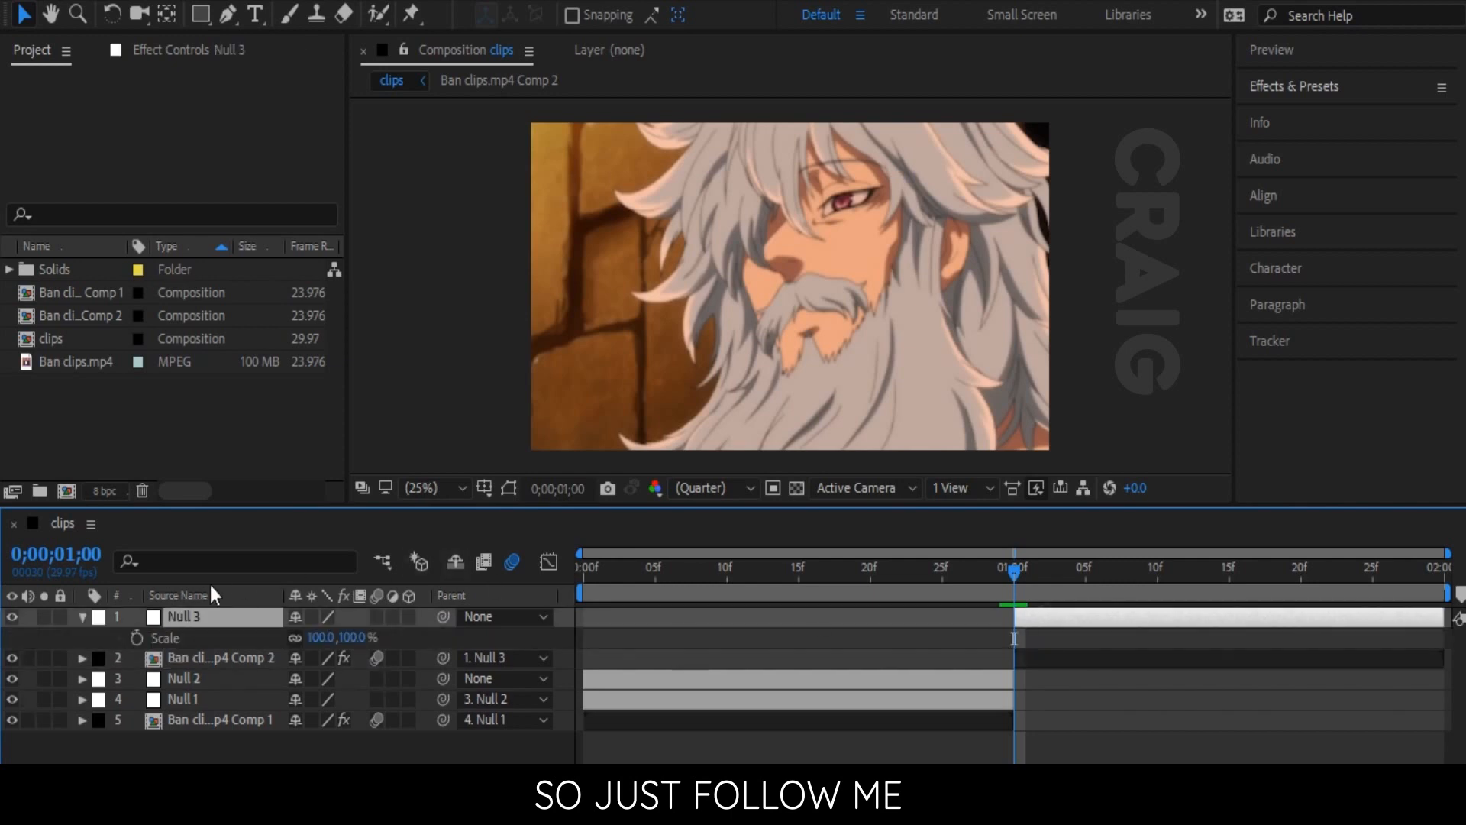
left_click(133, 640)
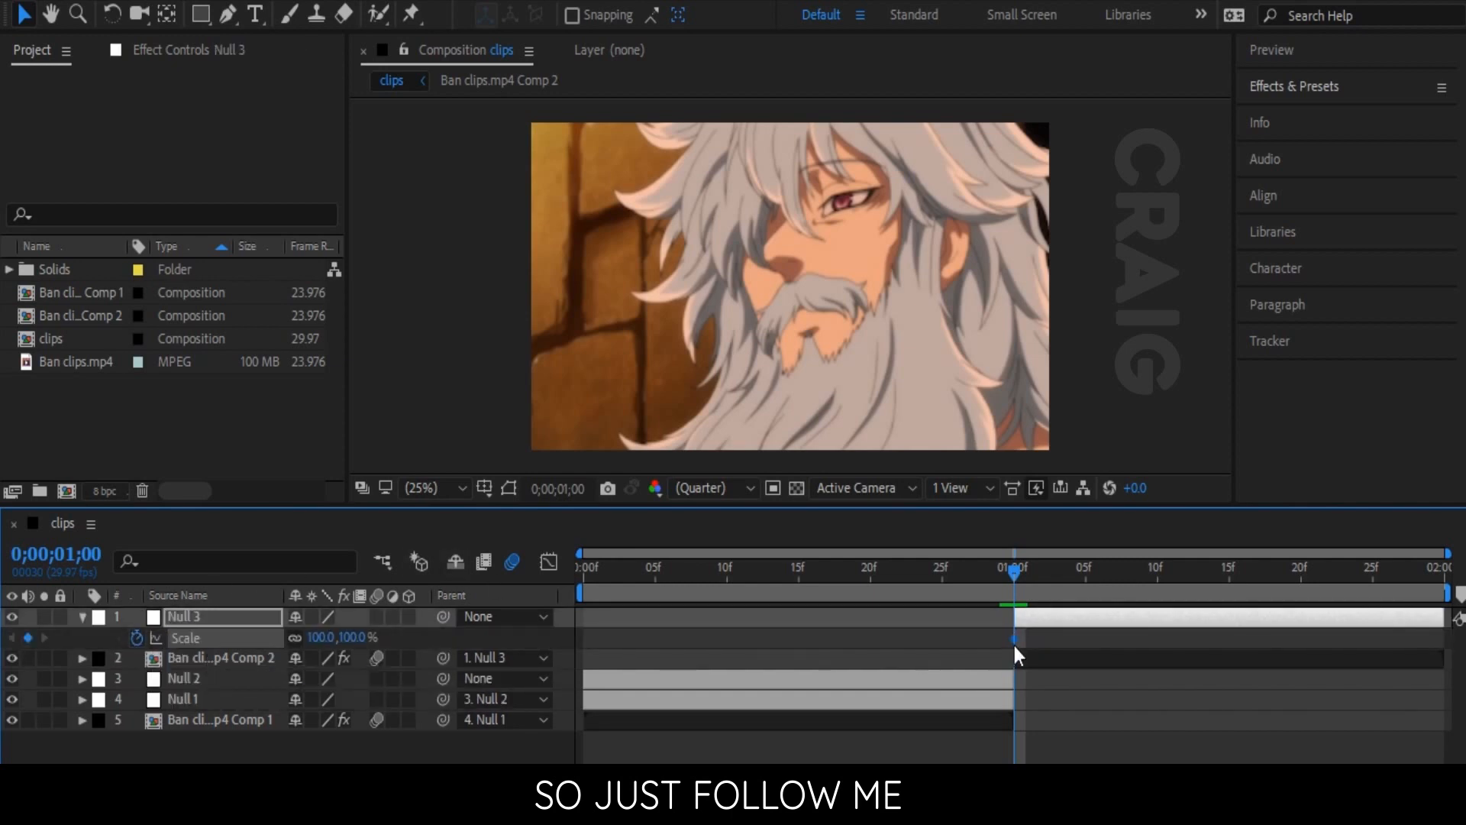
left_click_drag(1014, 639, 1373, 645)
left_click(342, 644)
type("25")
key("Return")
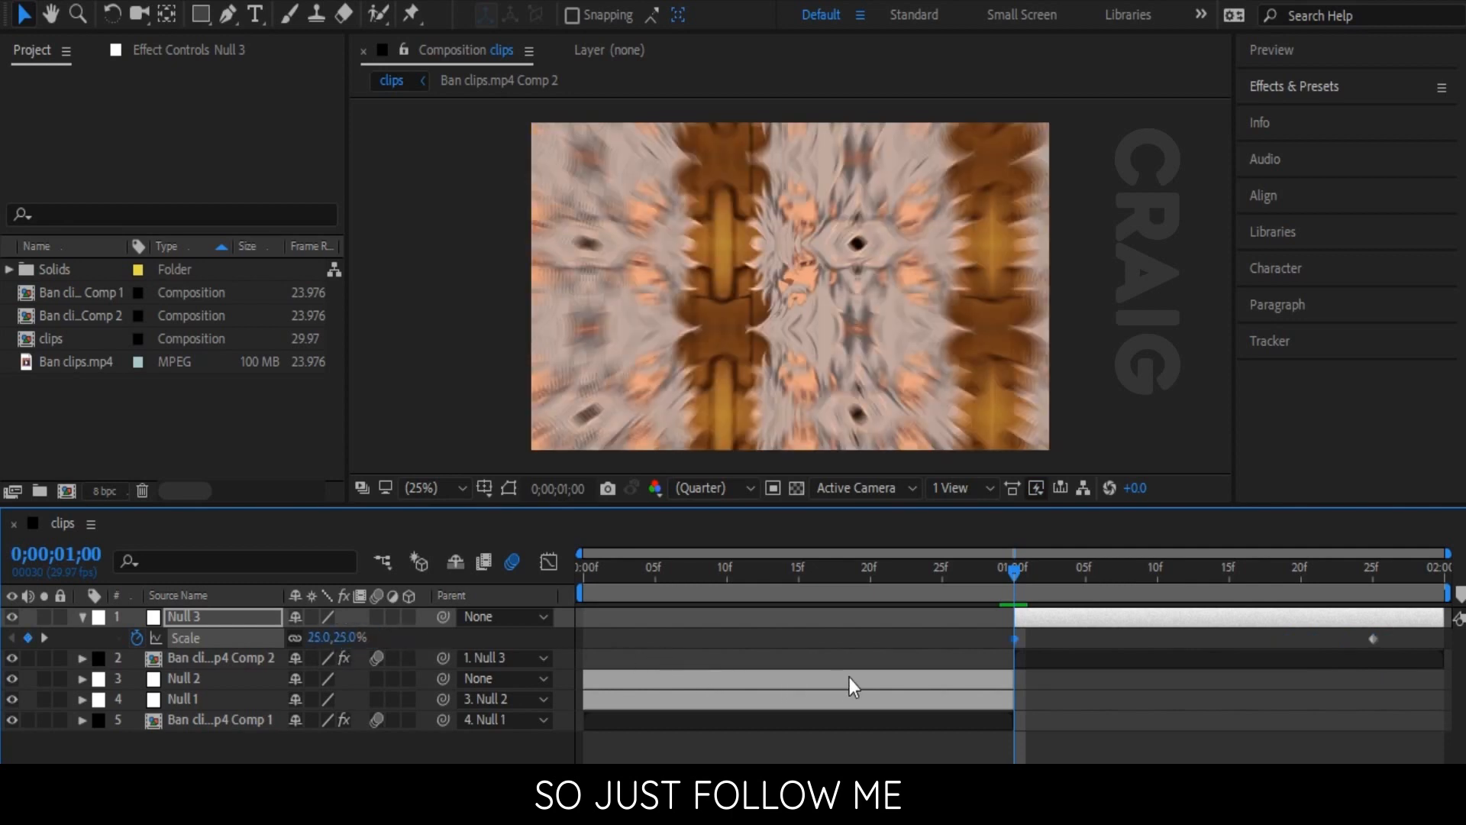
Step: Set Null 3's scale at the 0;00;01;25 keyframe to 125%
left_click(1373, 574)
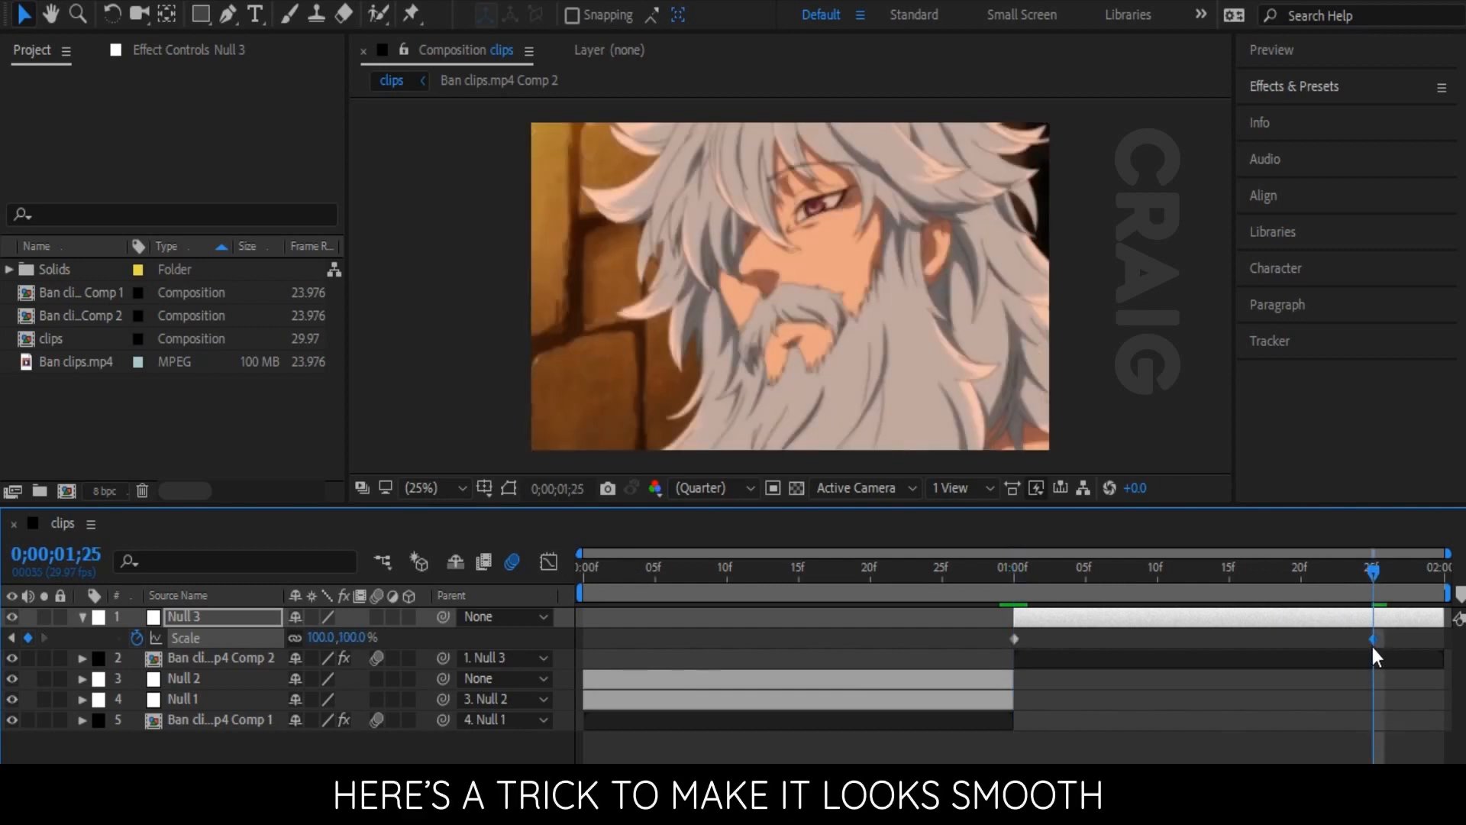
left_click(344, 637)
type("125")
key("Return")
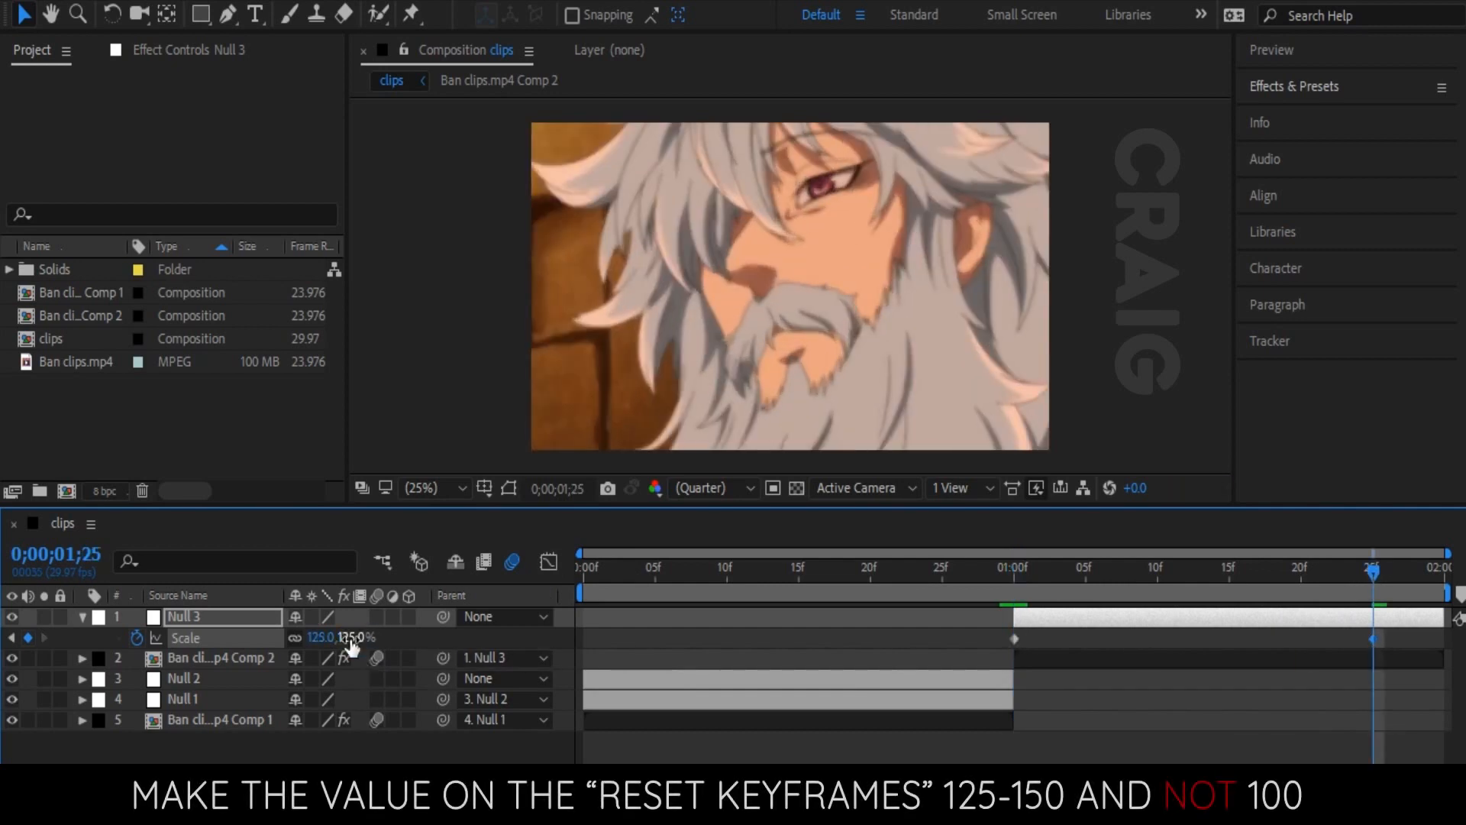
Step: Apply Easy Ease to both of Null 3's scale keyframes
left_click(549, 562)
left_click(1047, 746)
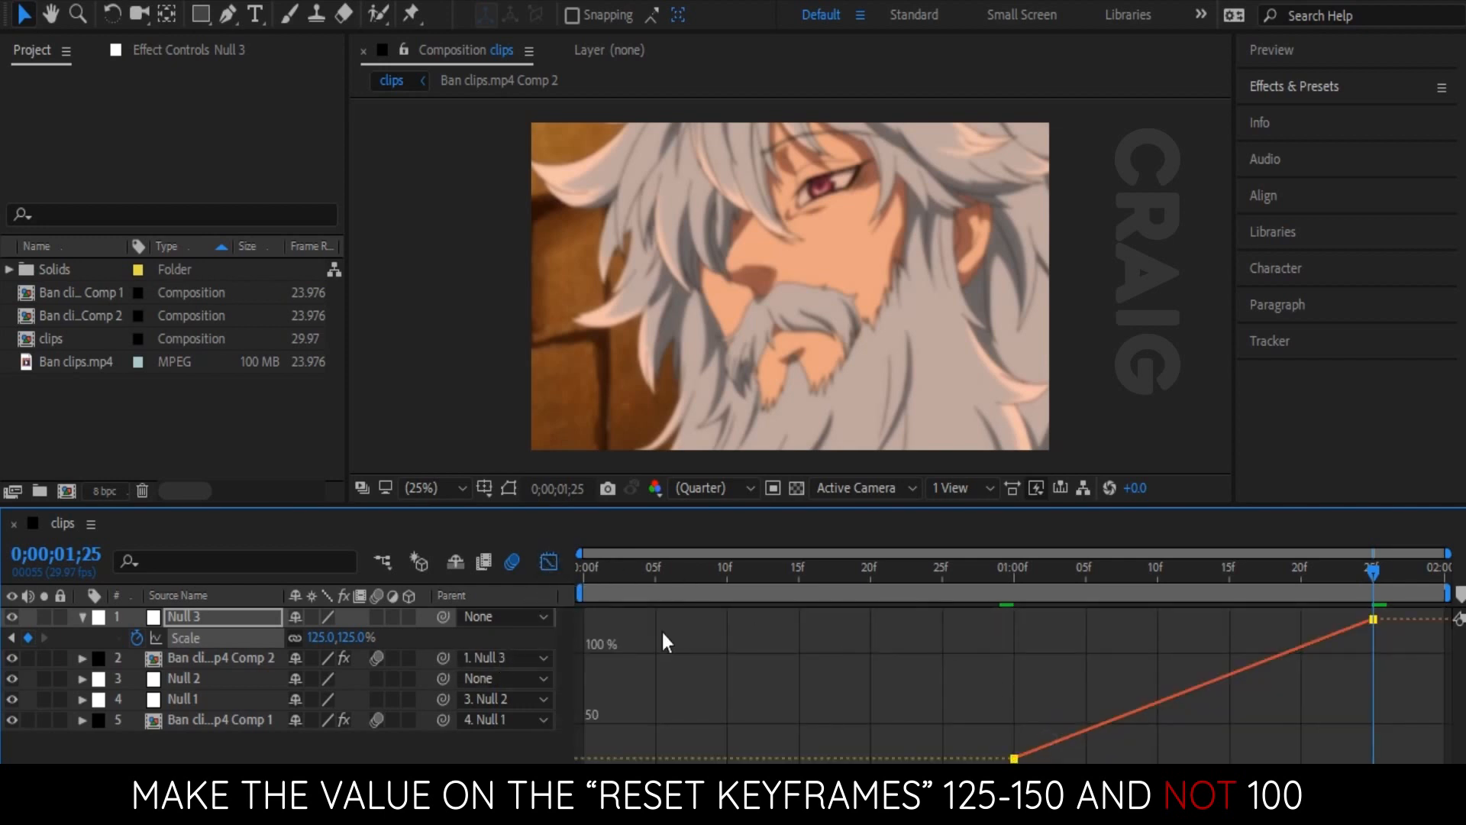
left_click(546, 562)
left_click_drag(1397, 630, 964, 677)
right_click(1013, 639)
mouse_move(1068, 627)
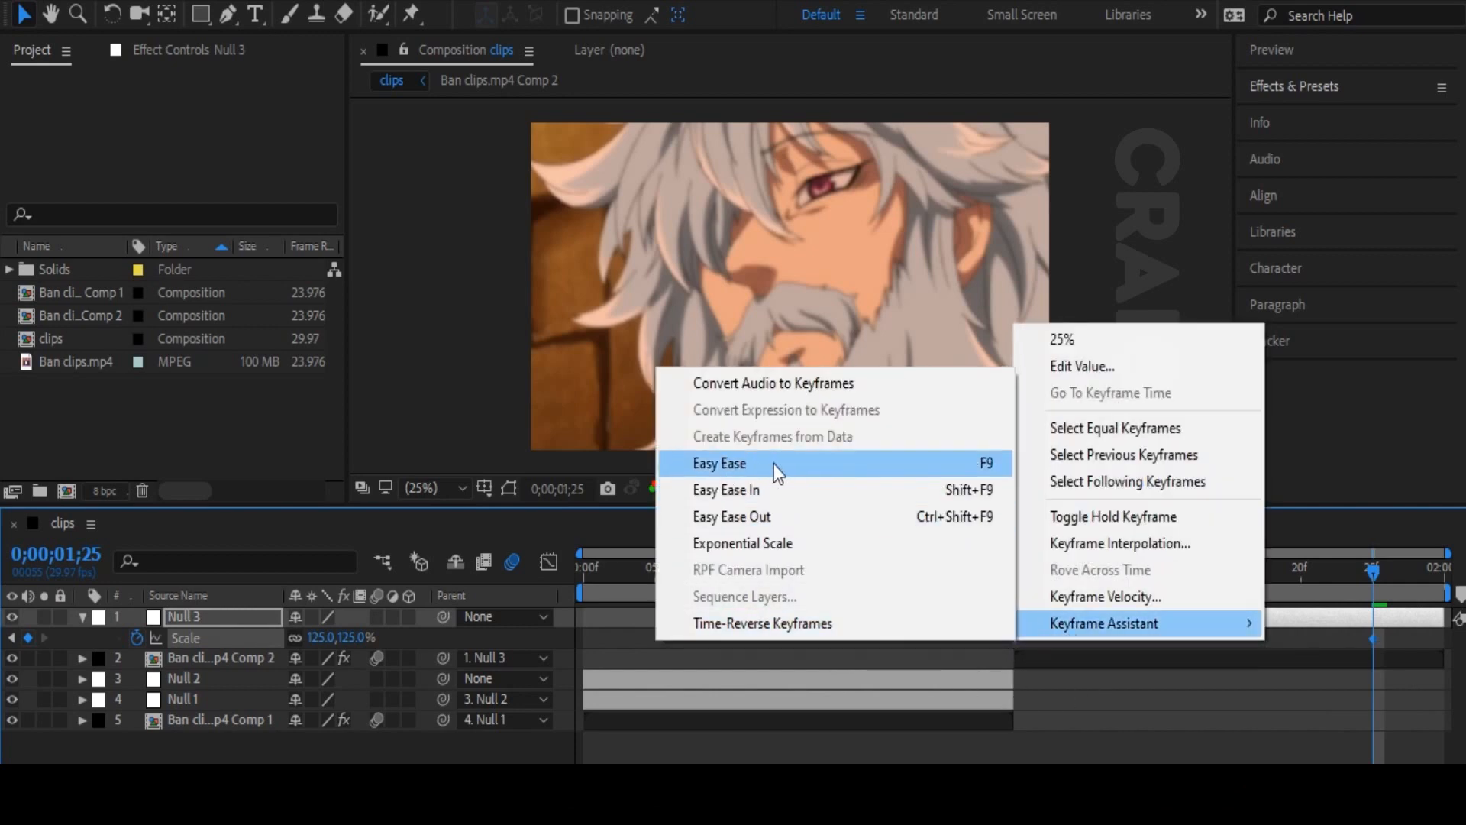
left_click(747, 468)
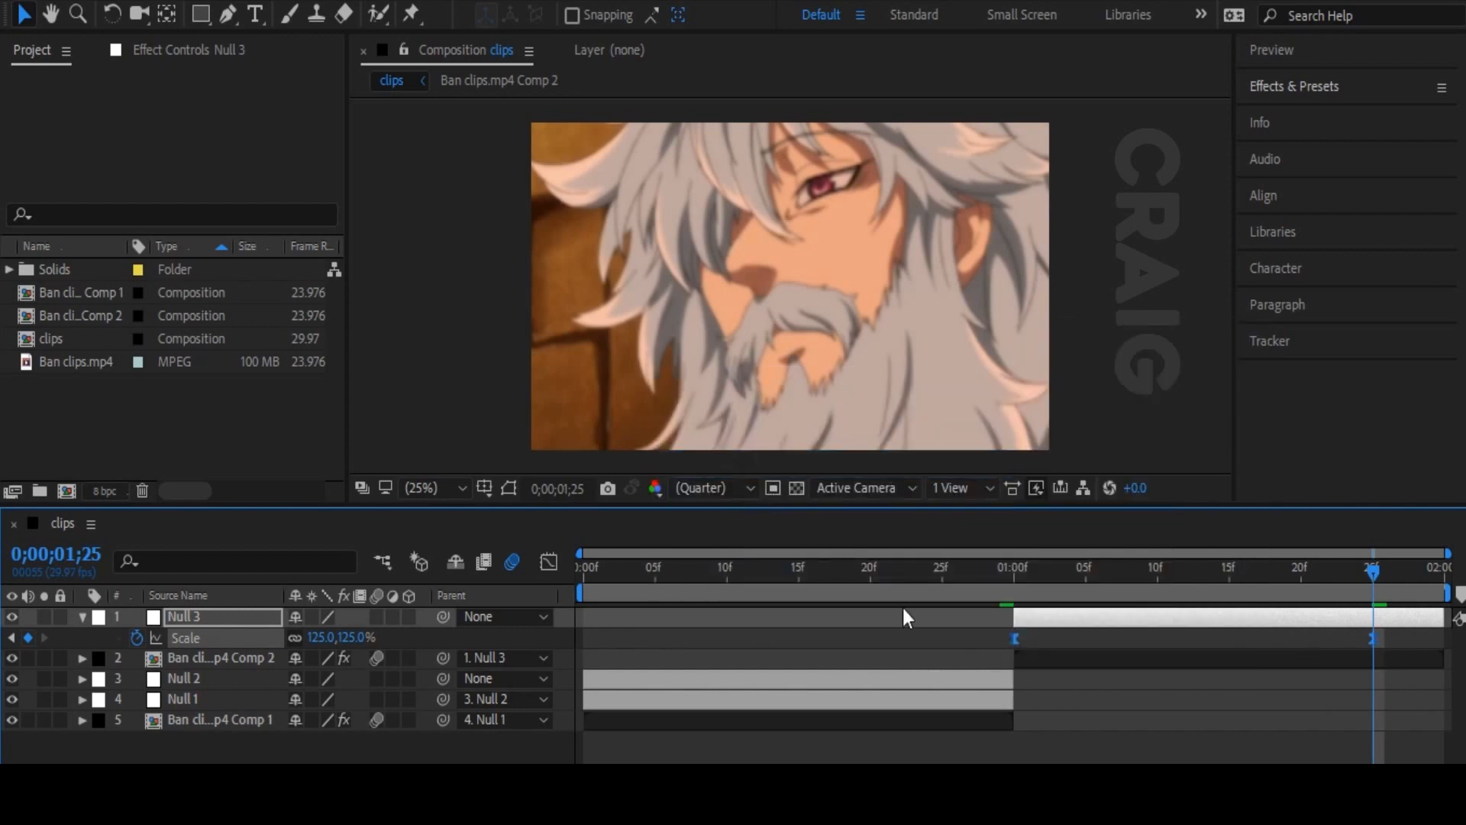
Step: Shape Null 3's scale value graph to rise steeply at the start and level off gradually toward the last keyframe
left_click(549, 561)
left_click_drag(1036, 730, 981, 770)
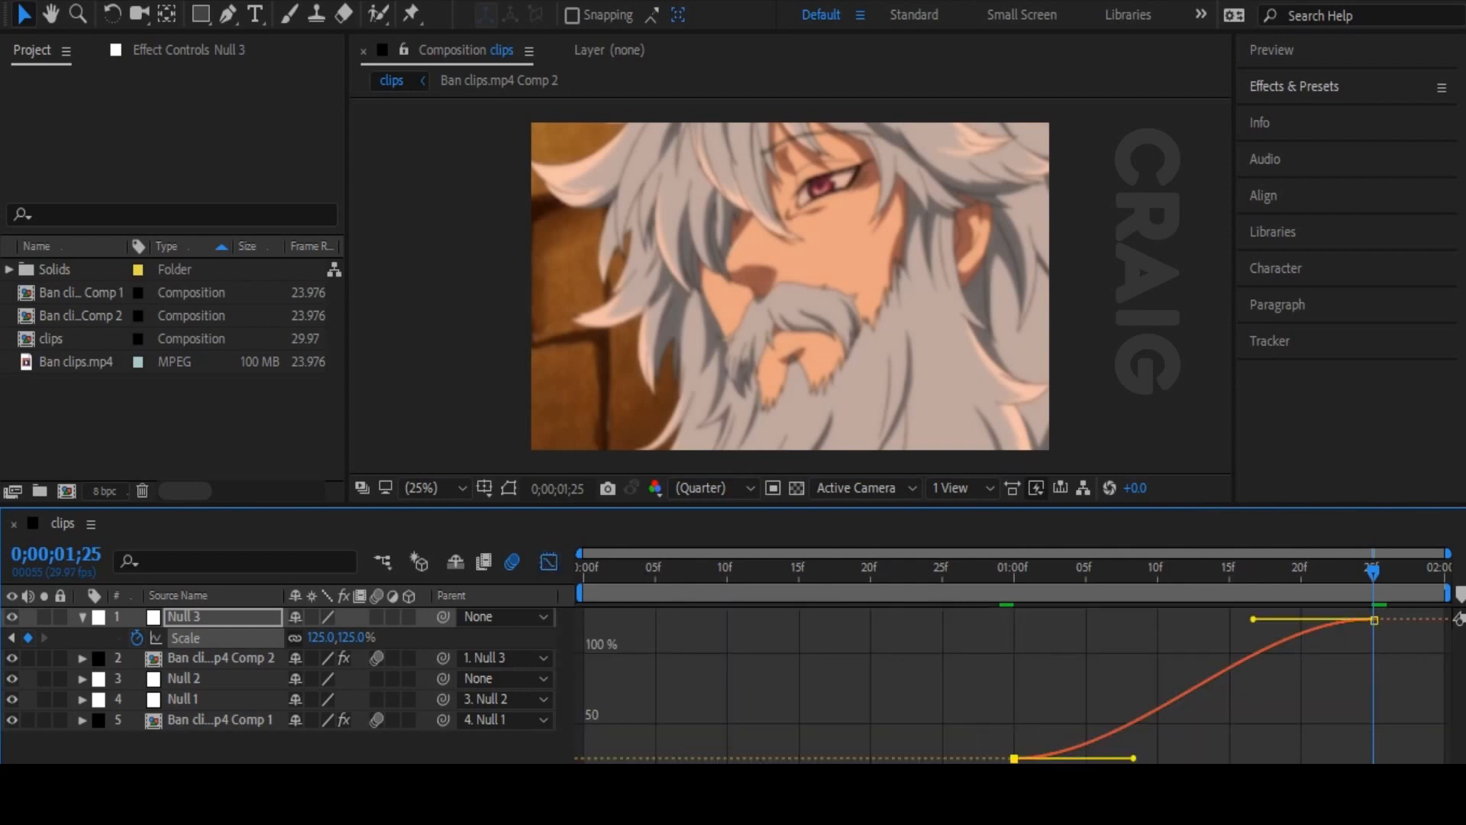
left_click_drag(1133, 758, 969, 718)
left_click_drag(1254, 619, 984, 619)
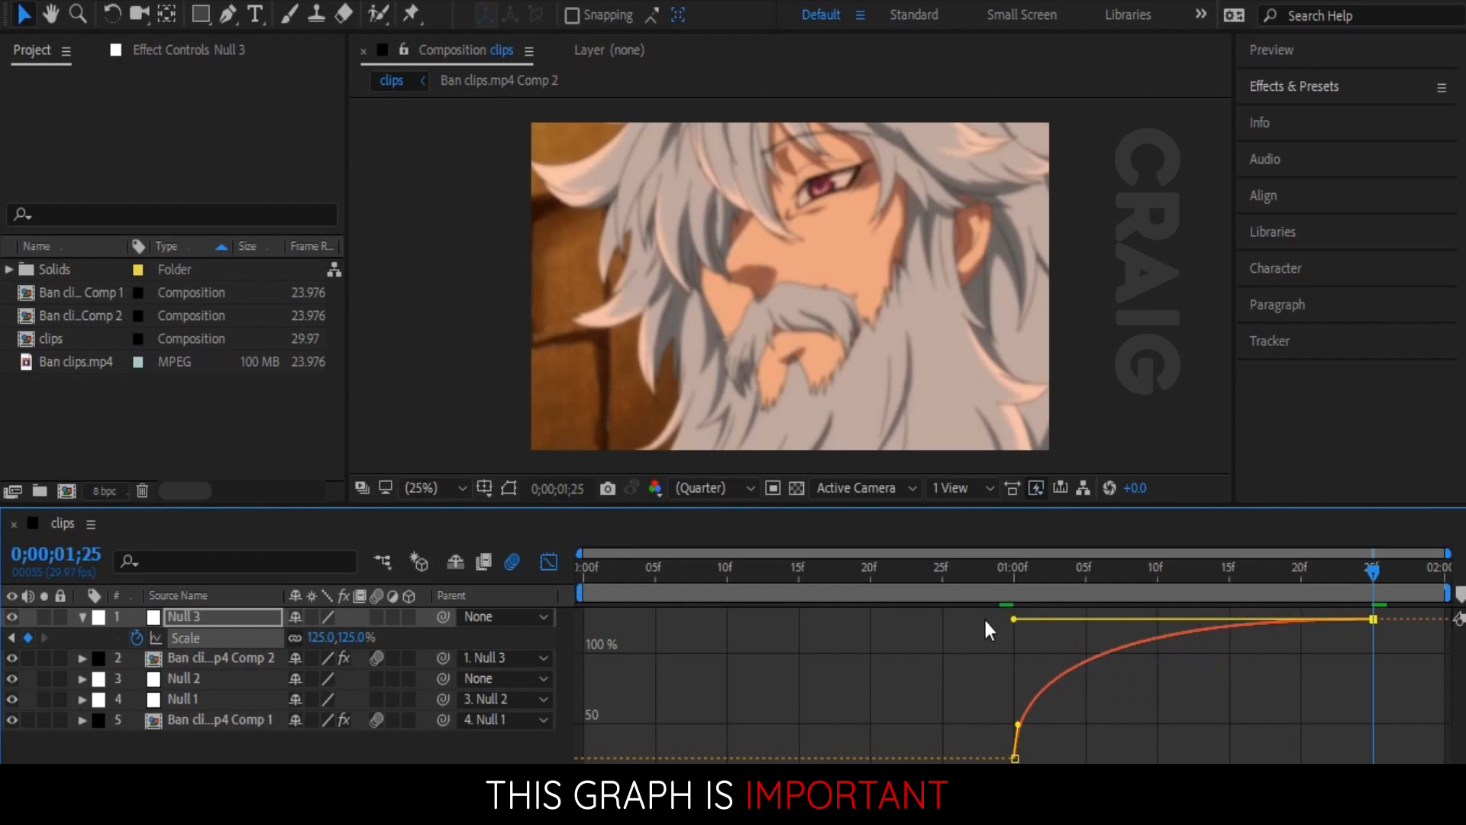
Step: Return to 0;00;01;00, collapse Null 3's properties and create another null object above it
left_click(1011, 584)
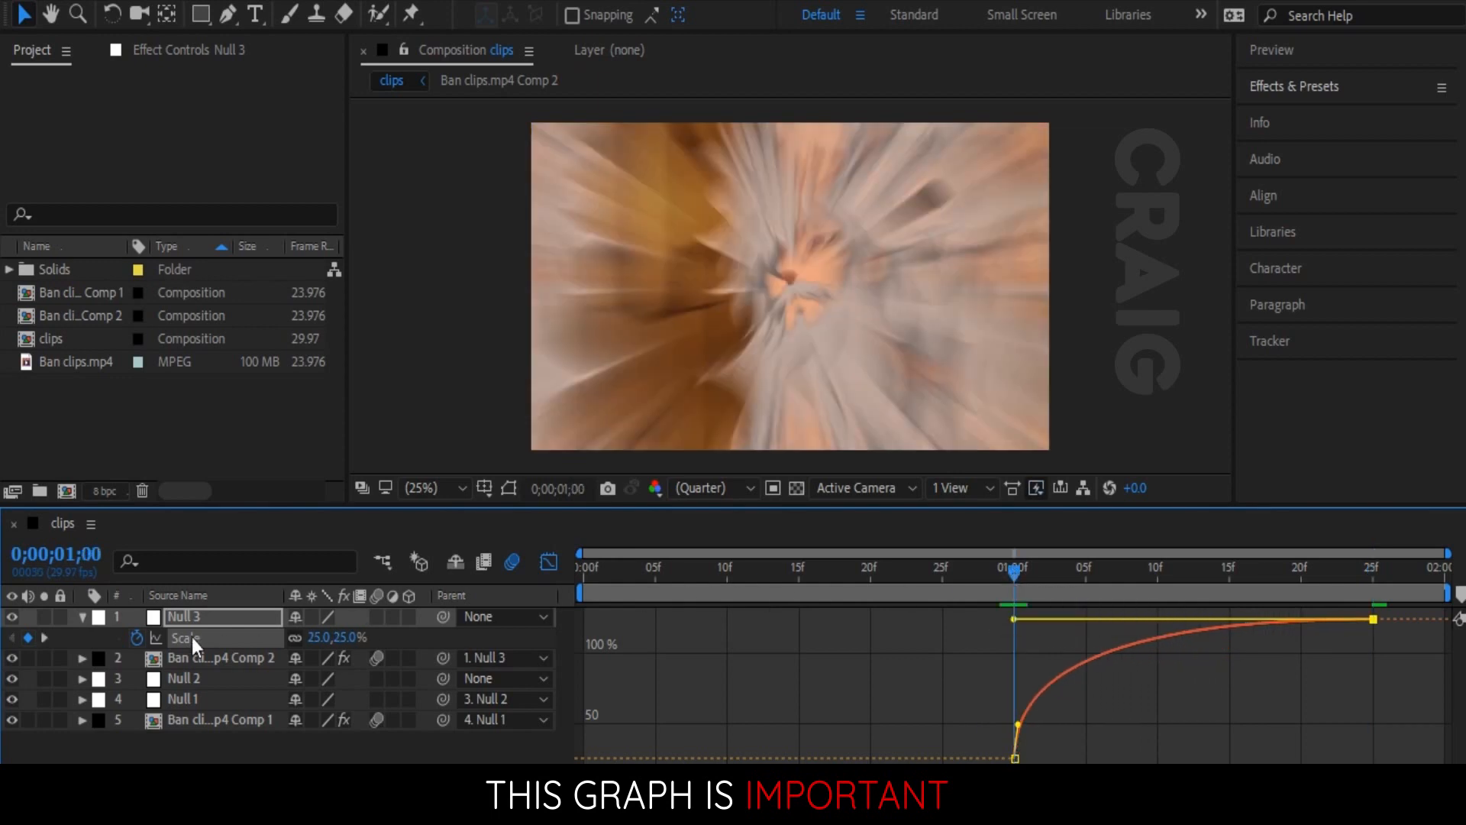
left_click(82, 617)
left_click(549, 565)
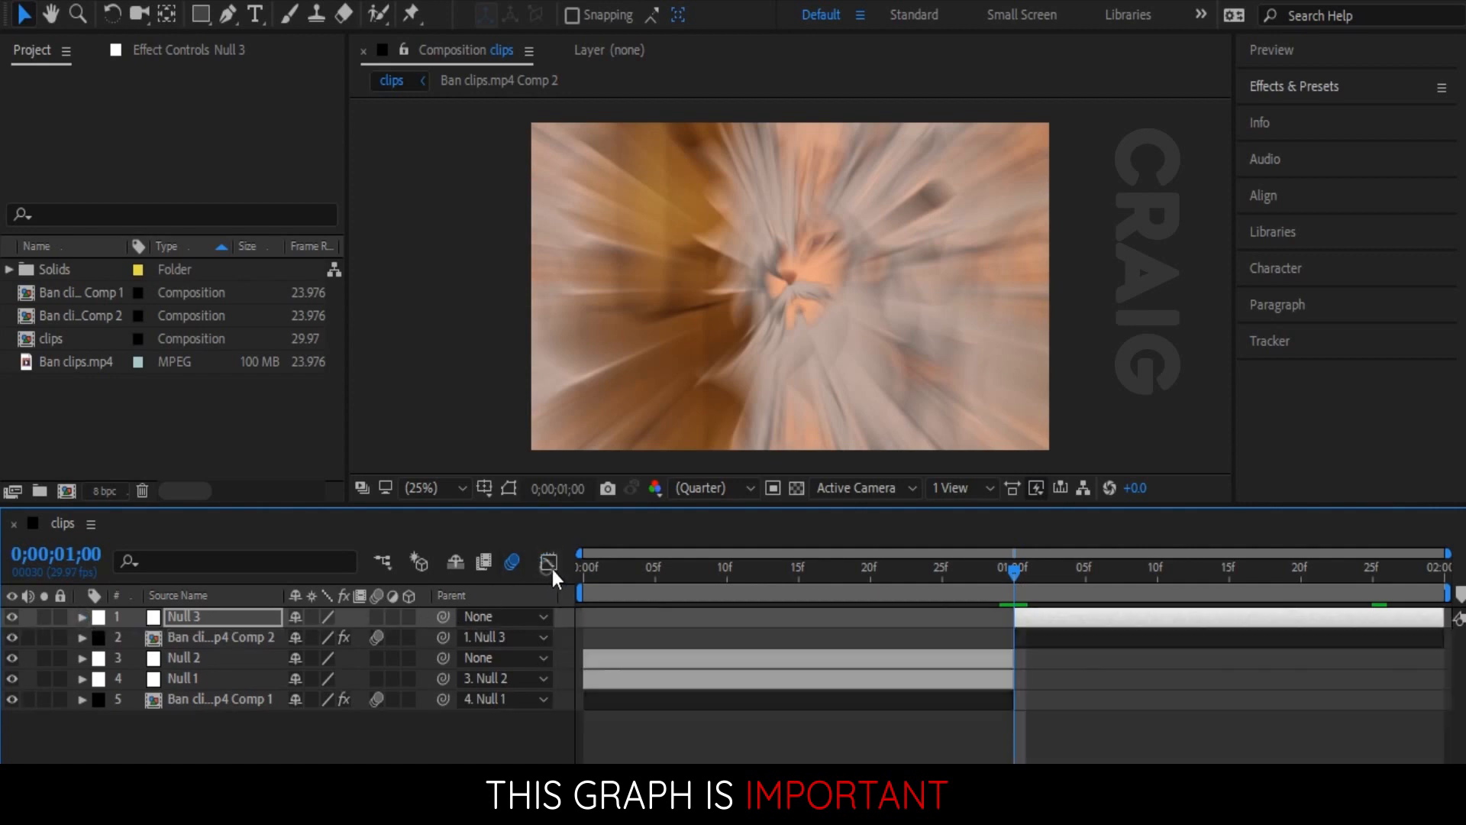
right_click(568, 614)
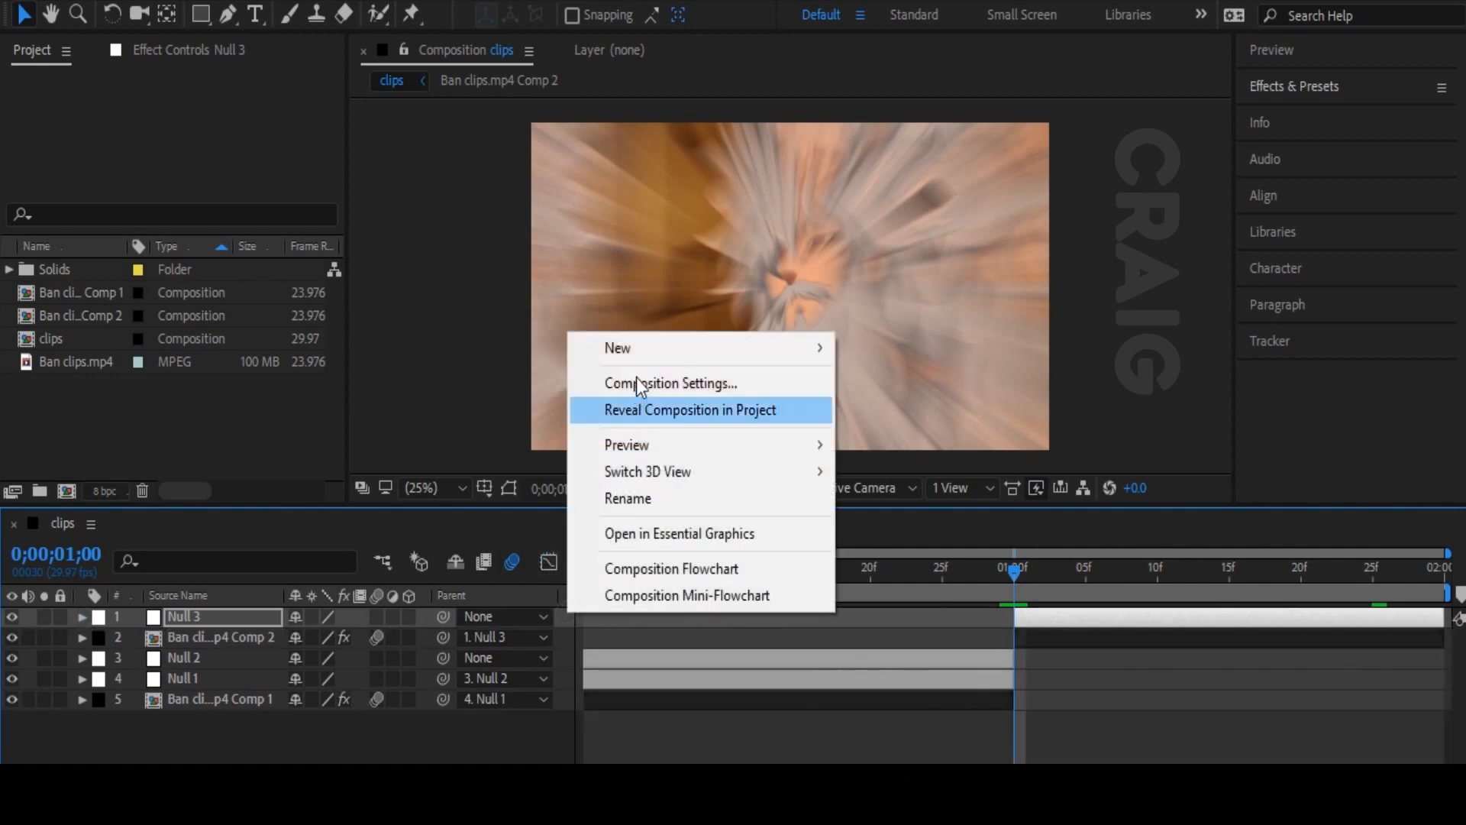
mouse_move(764, 347)
left_click(919, 484)
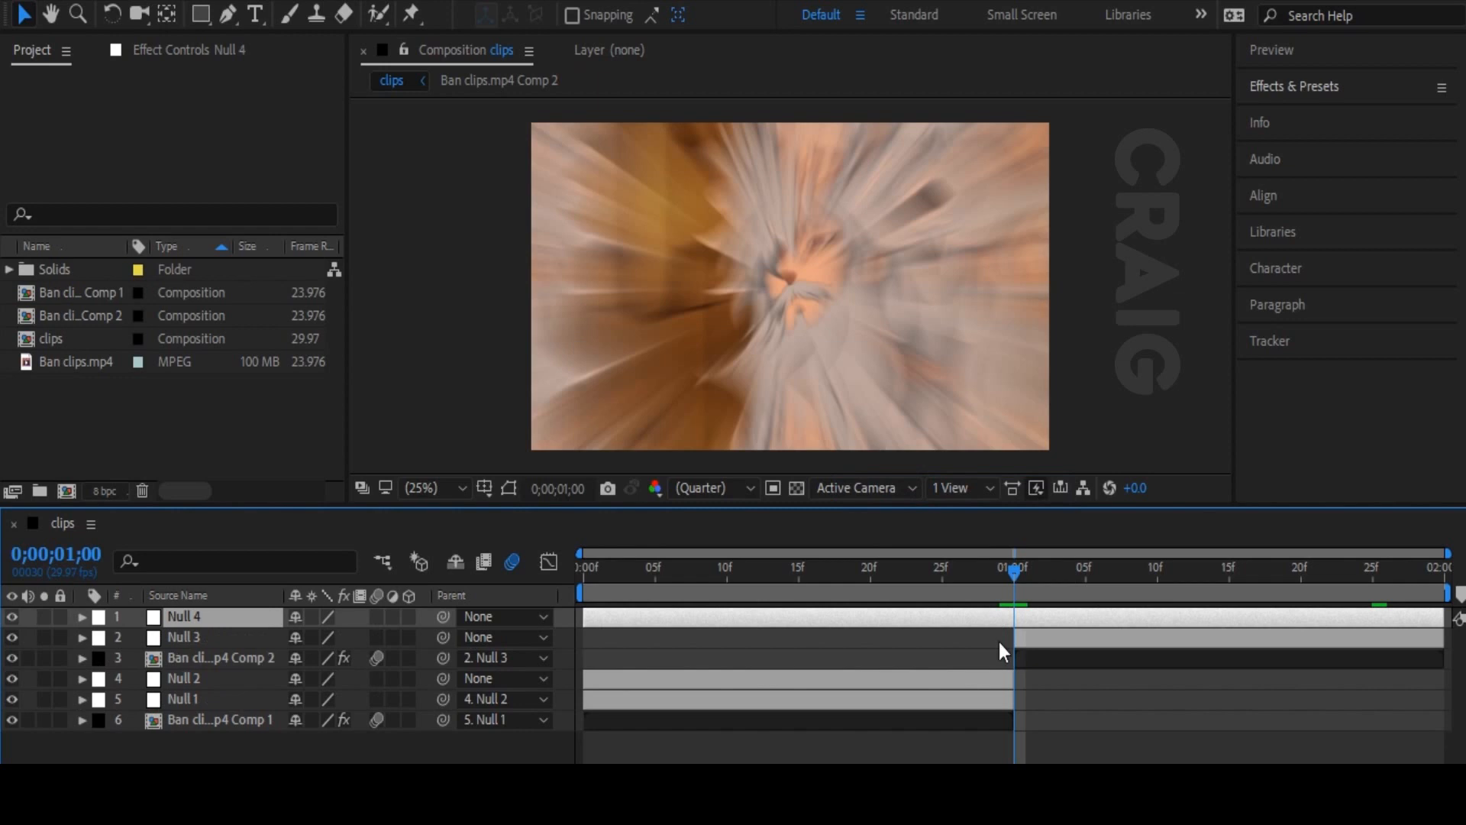
Step: Trim Null 4 to start at 0;00;01;00 by splitting and deleting the earlier part, and parent Null 3 to Null 4
key("ctrl+shift+d")
key("Delete")
left_click(1069, 638)
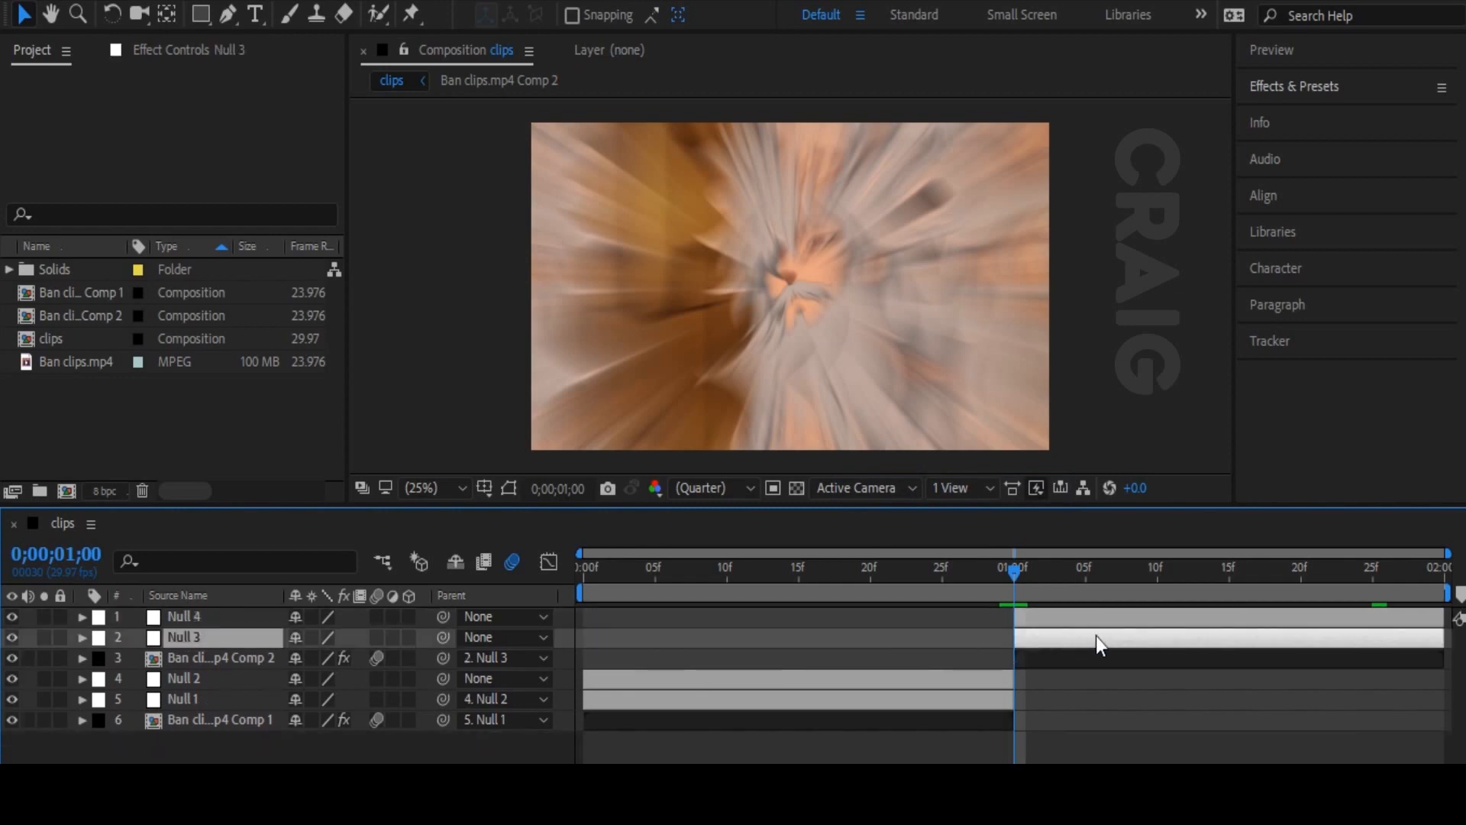
left_click_drag(447, 640, 195, 620)
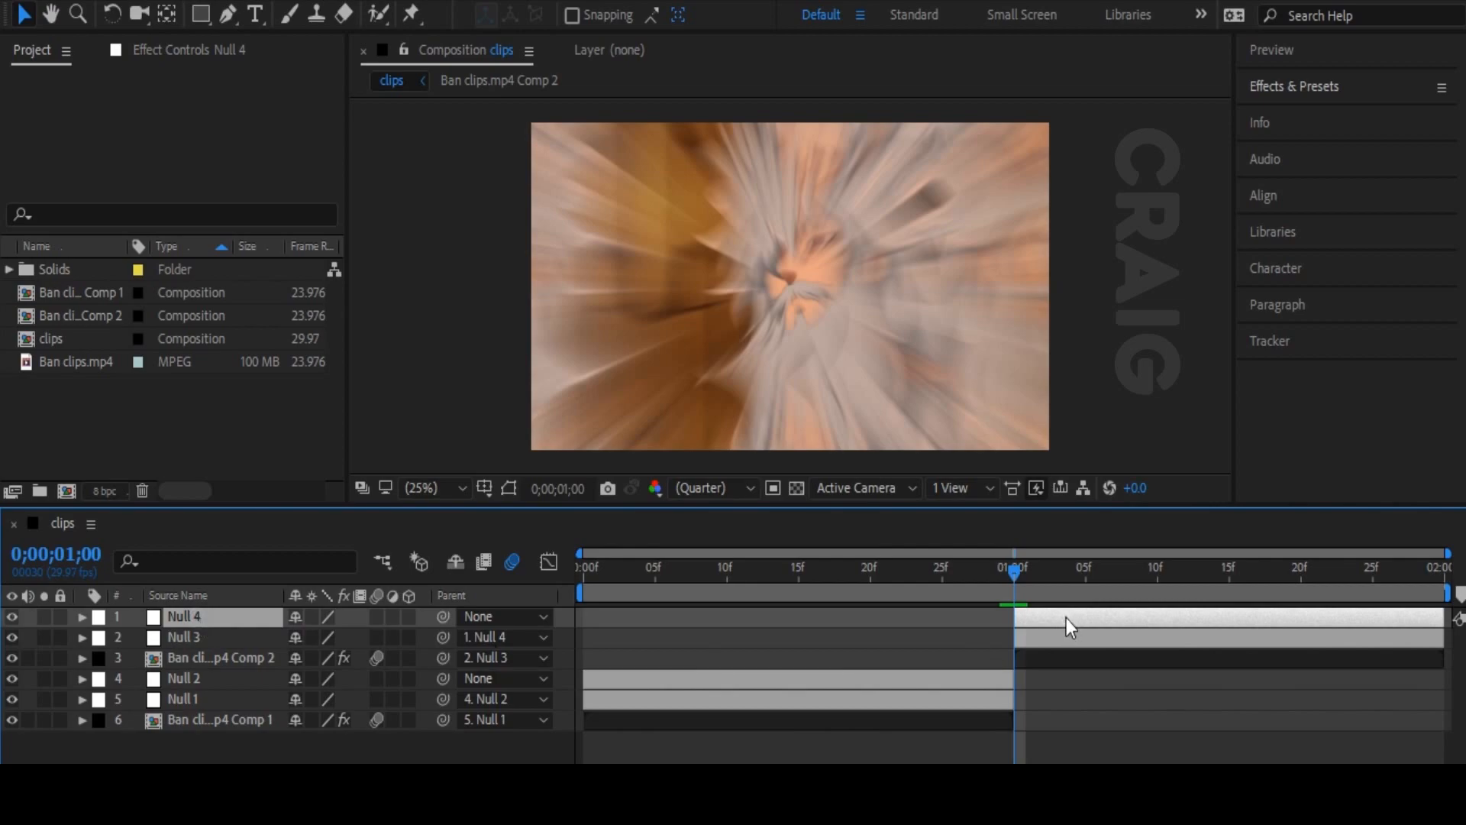
Step: Add a 100% scale keyframe to Null 4 at 0;00;01;05
key("s")
key("Page_Down")
key("Page_Down")
key("Page_Down")
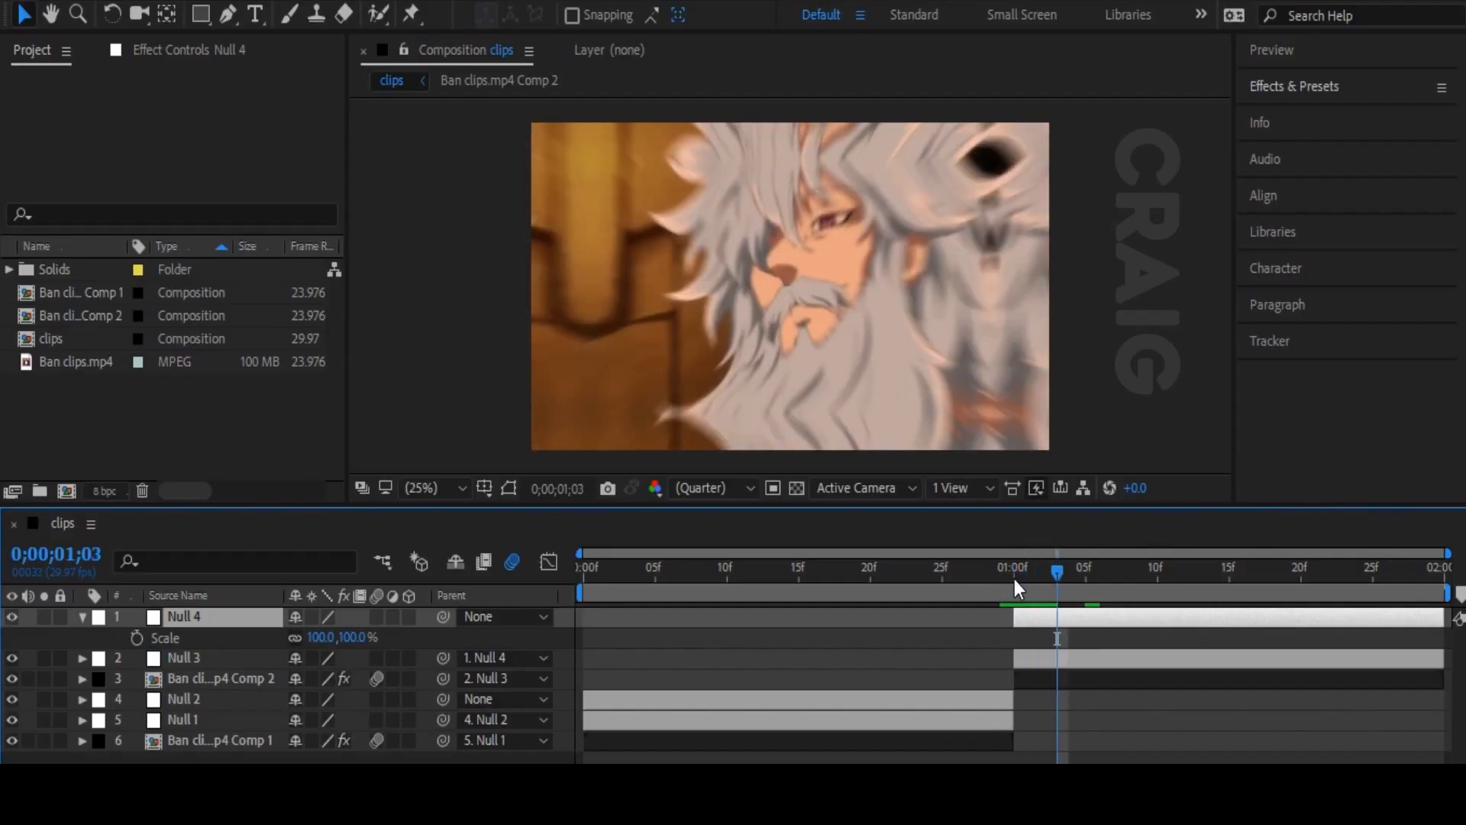
key("Page_Down")
key("Page_Down")
left_click(137, 637)
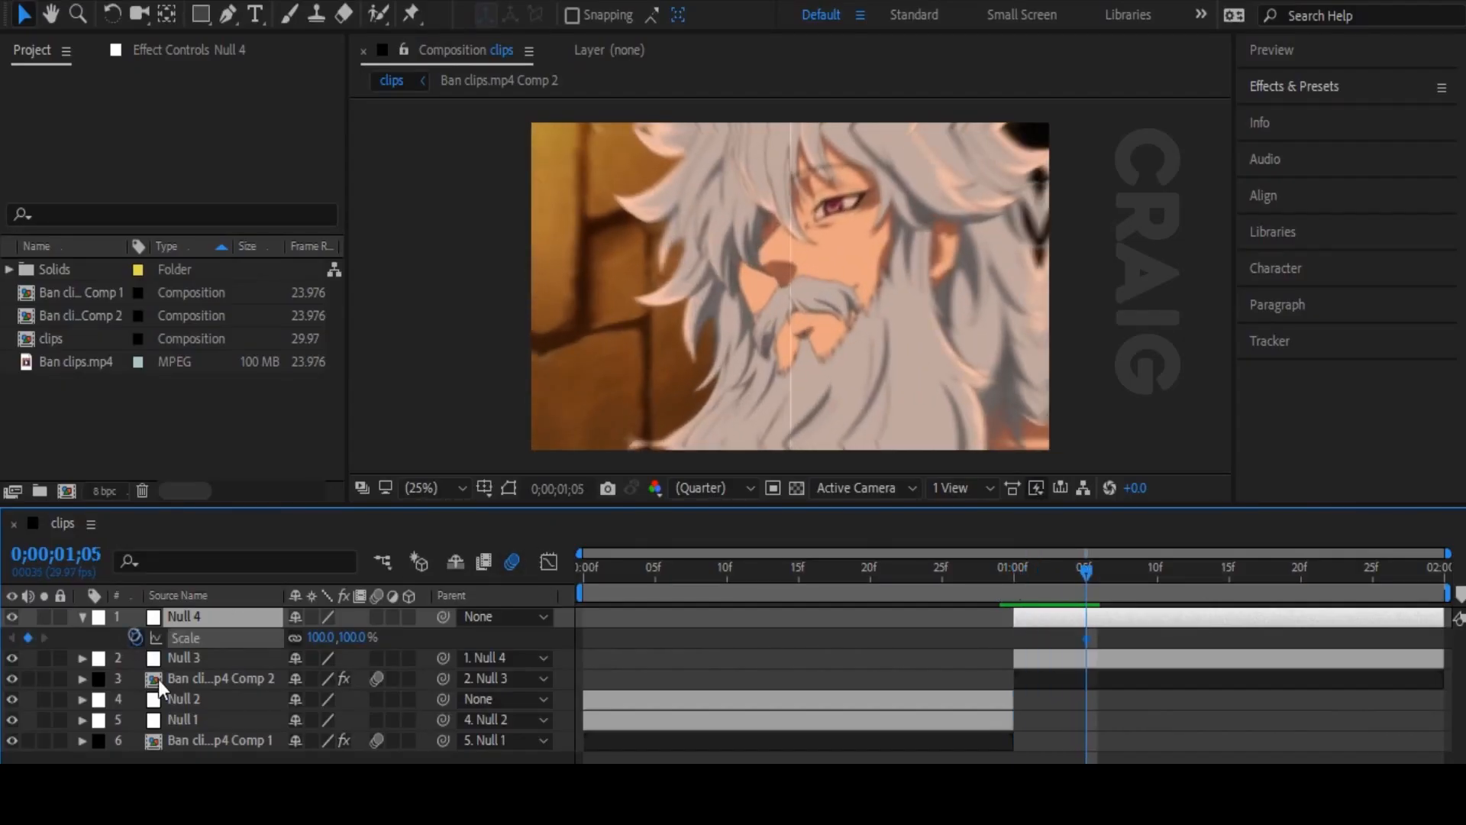
Step: Add a 25% scale keyframe to Null 4 and place it at the very end of the layer
key("End")
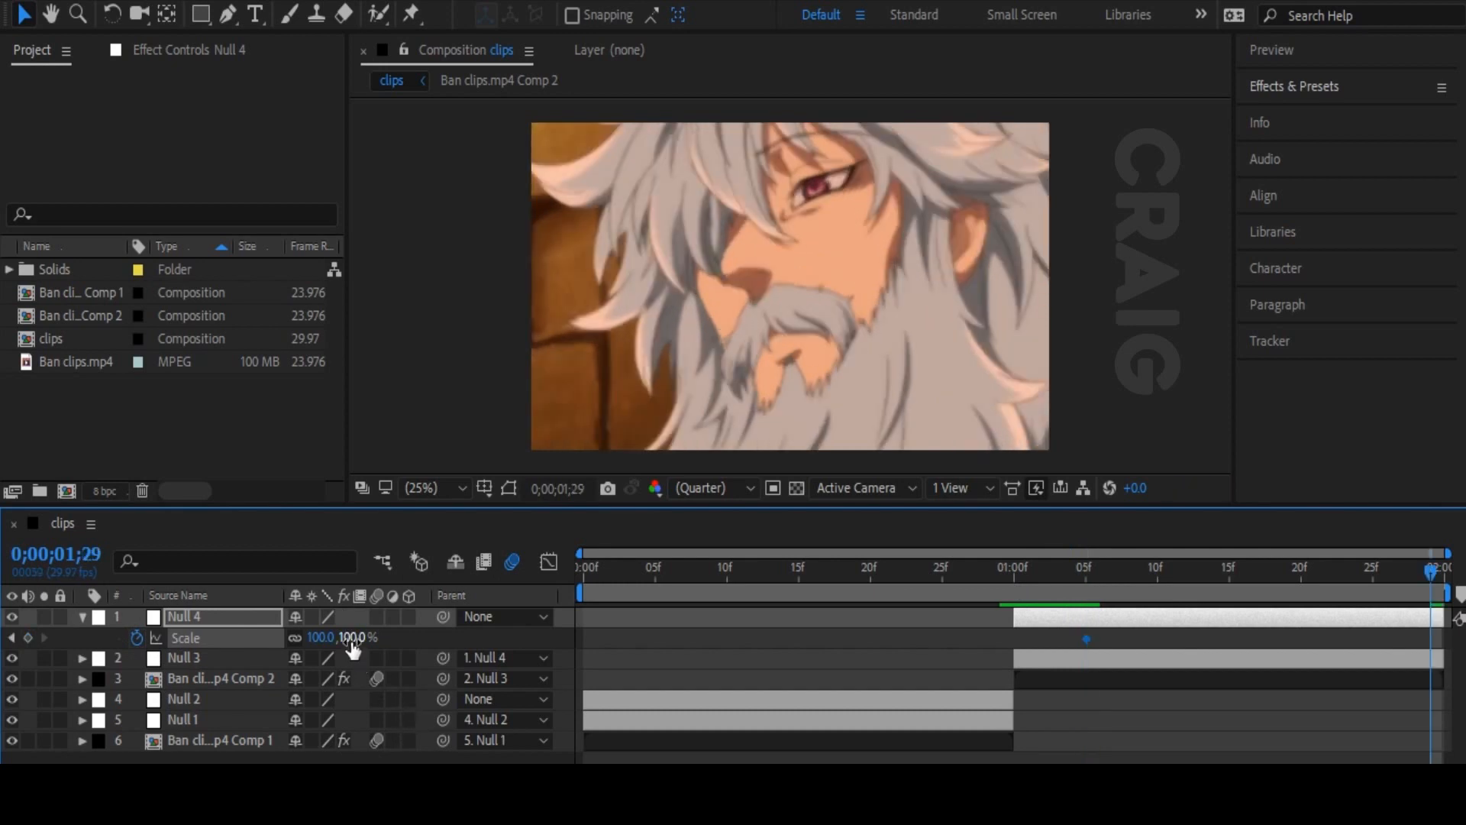
left_click(352, 638)
type("6")
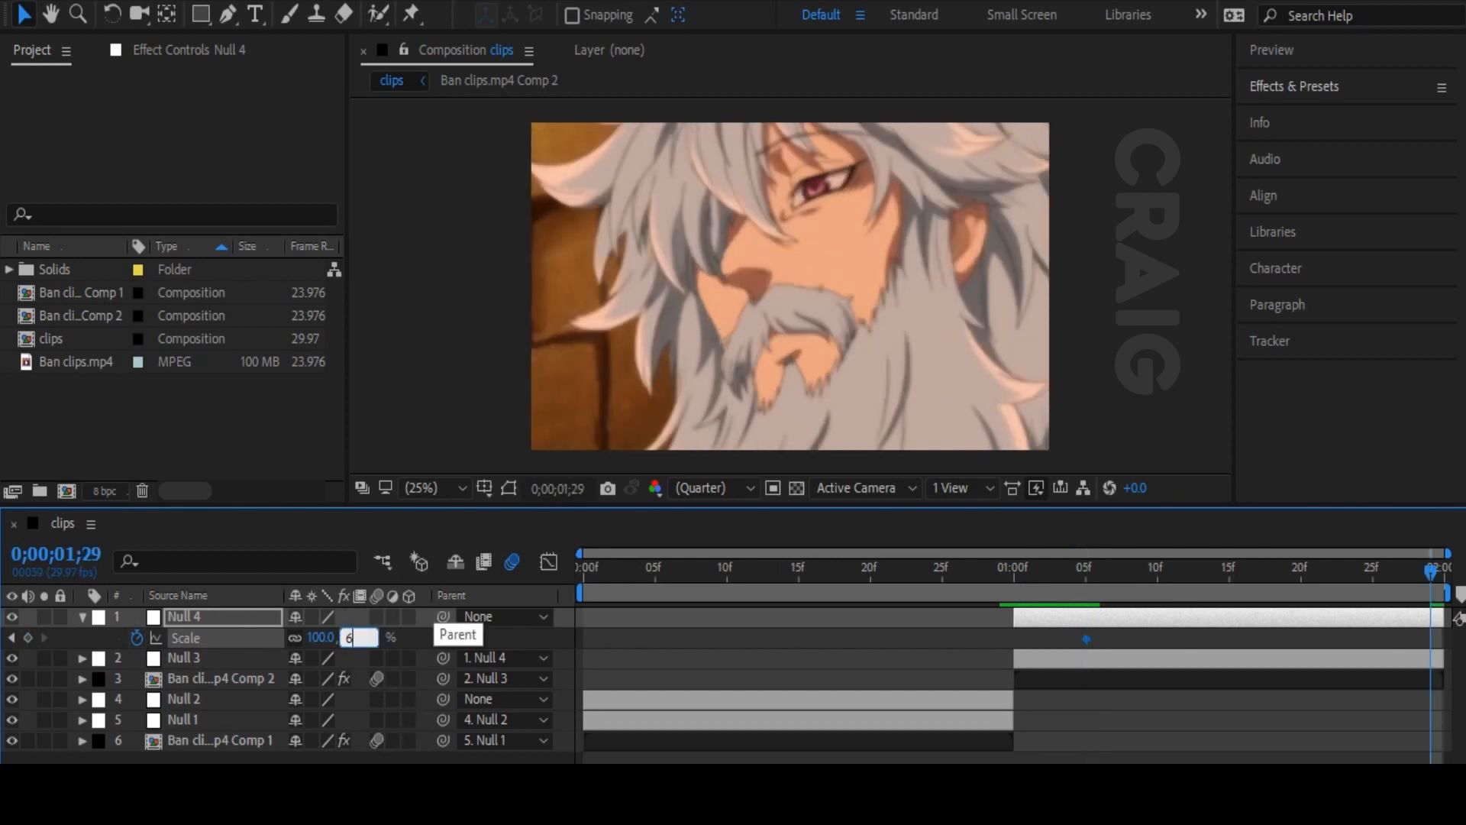
key("BackSpace")
type("25")
key("Return")
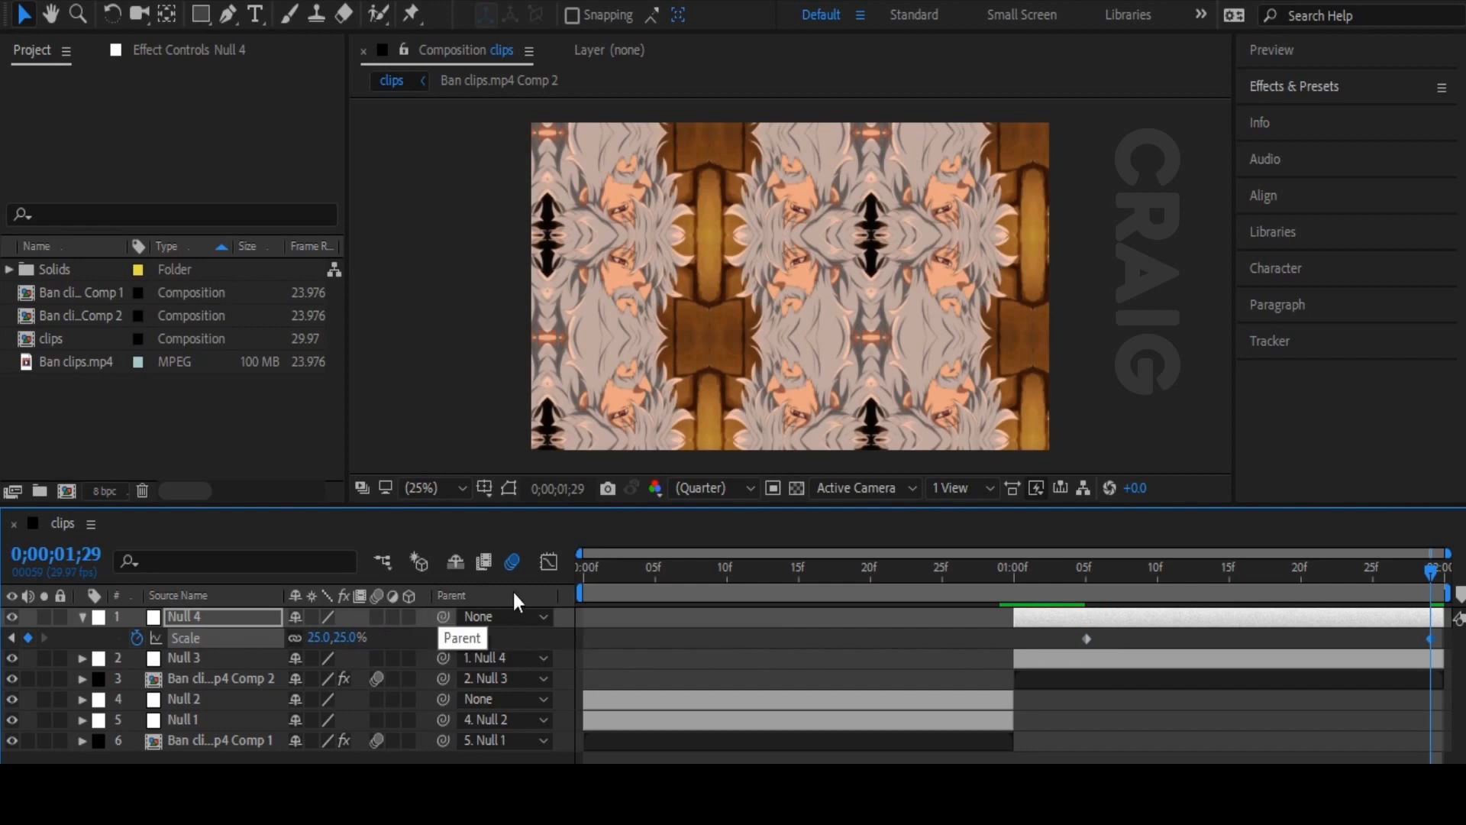
left_click_drag(1429, 640, 1444, 639)
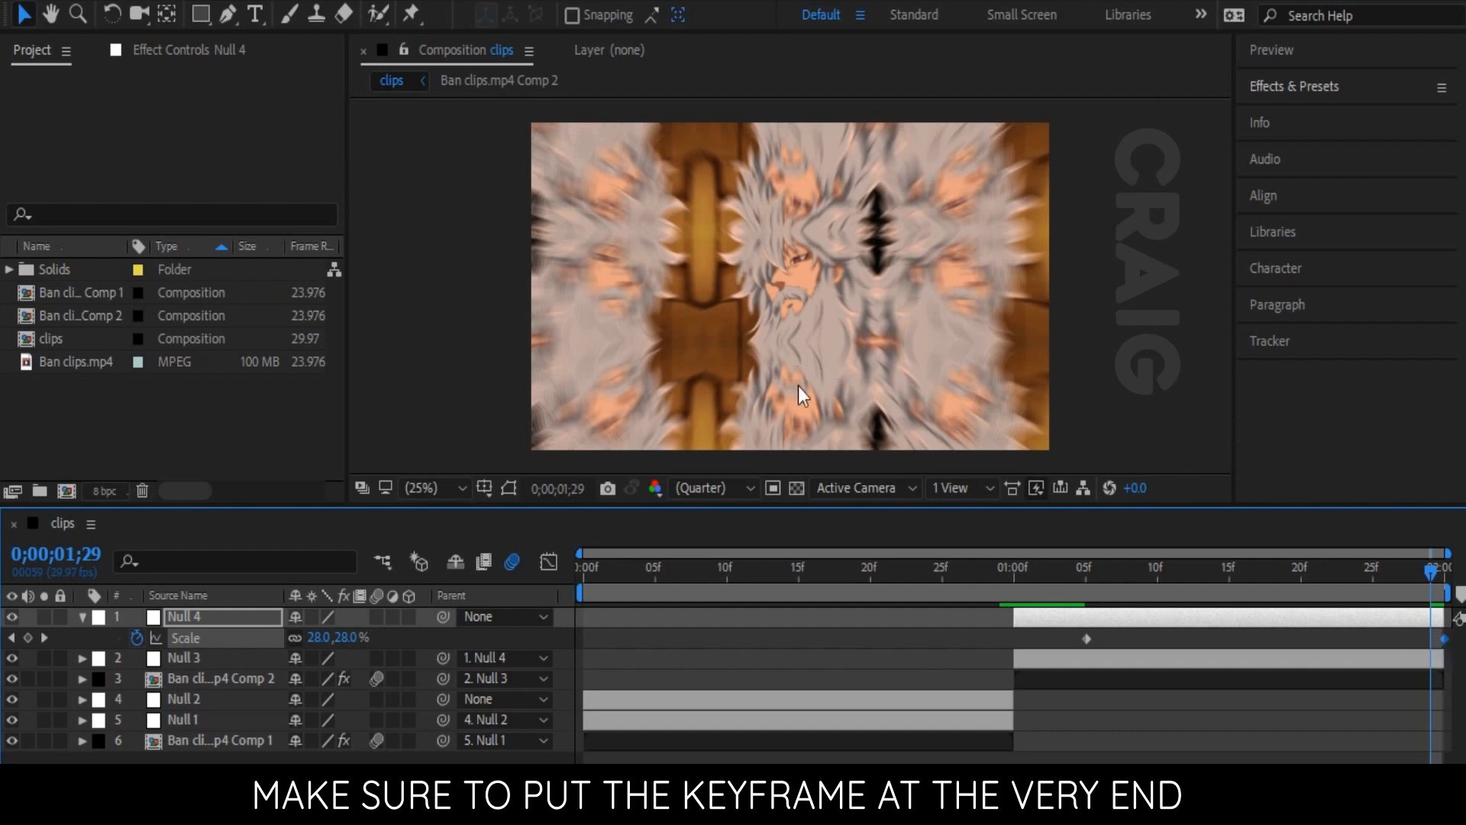
Step: Apply Easy Ease to both of Null 4's scale keyframes
left_click_drag(1073, 639, 1447, 661)
right_click(1436, 643)
mouse_move(1344, 626)
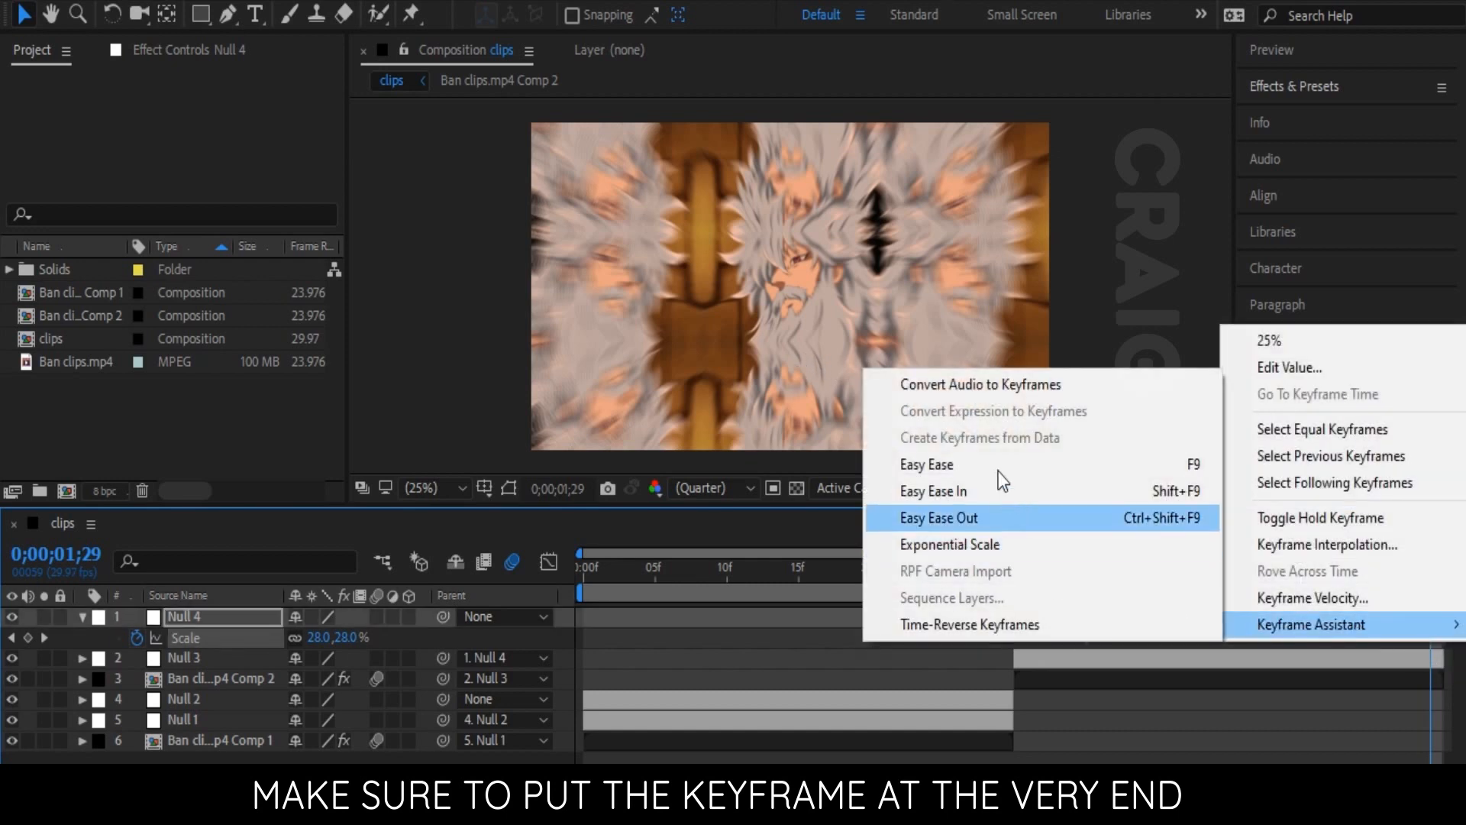
left_click(1168, 465)
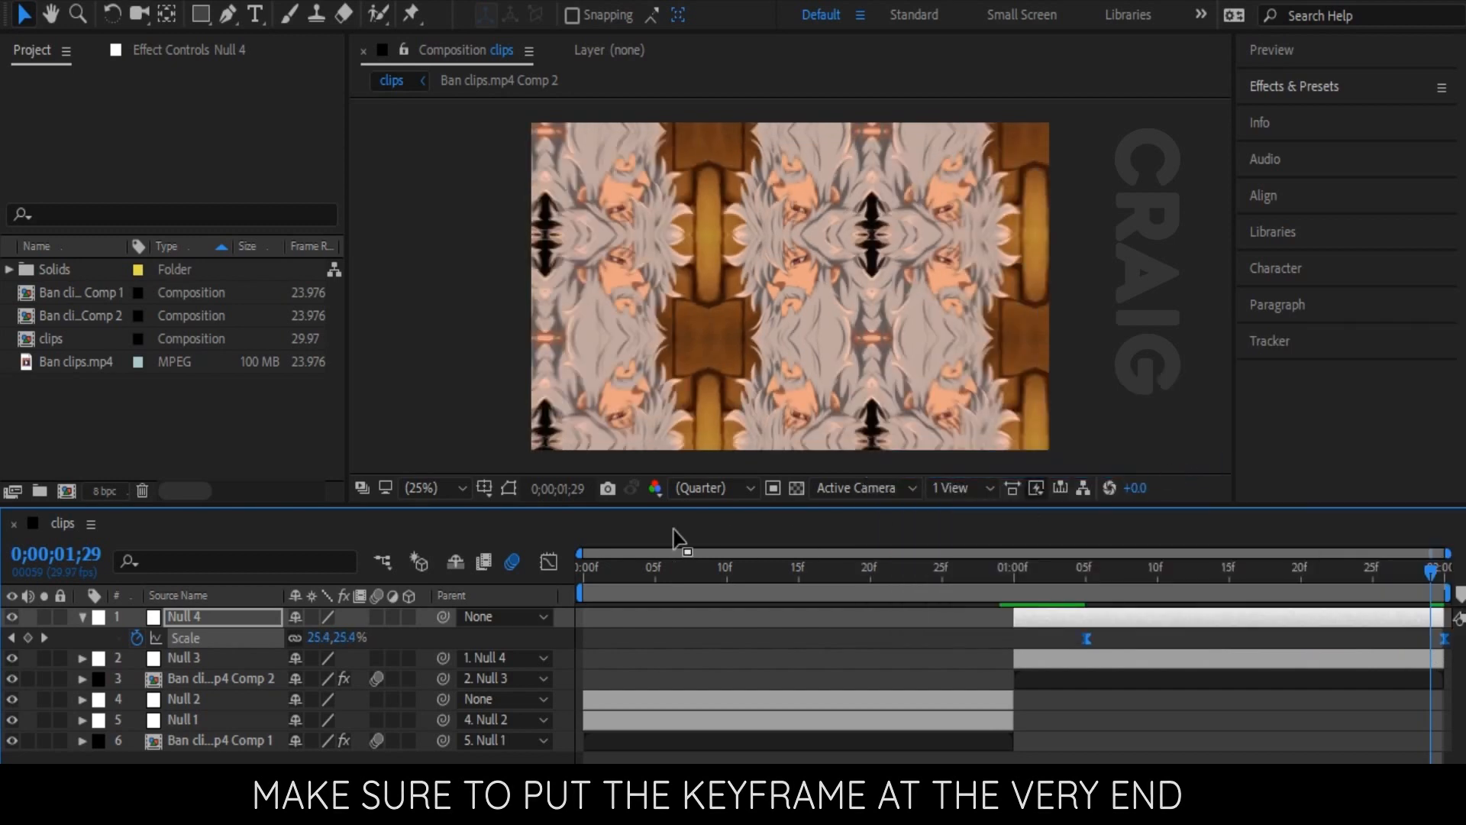
Step: Shape Null 4's scale value graph to stay flat before dropping steeply at the end, and collapse the layer's properties
left_click(550, 562)
left_click(1444, 758)
left_click_drag(1326, 759, 1440, 657)
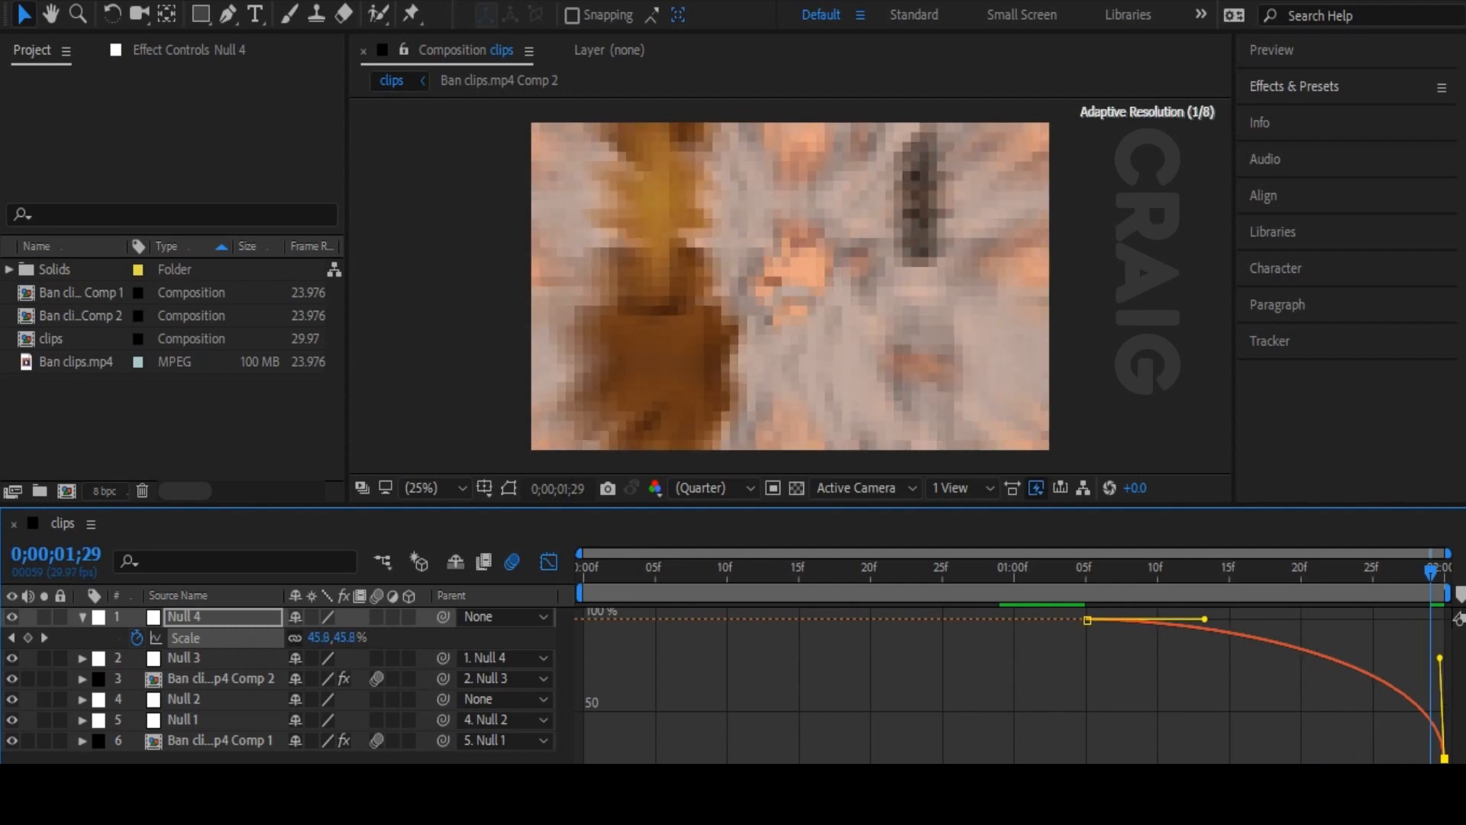
left_click_drag(1207, 622, 1465, 636)
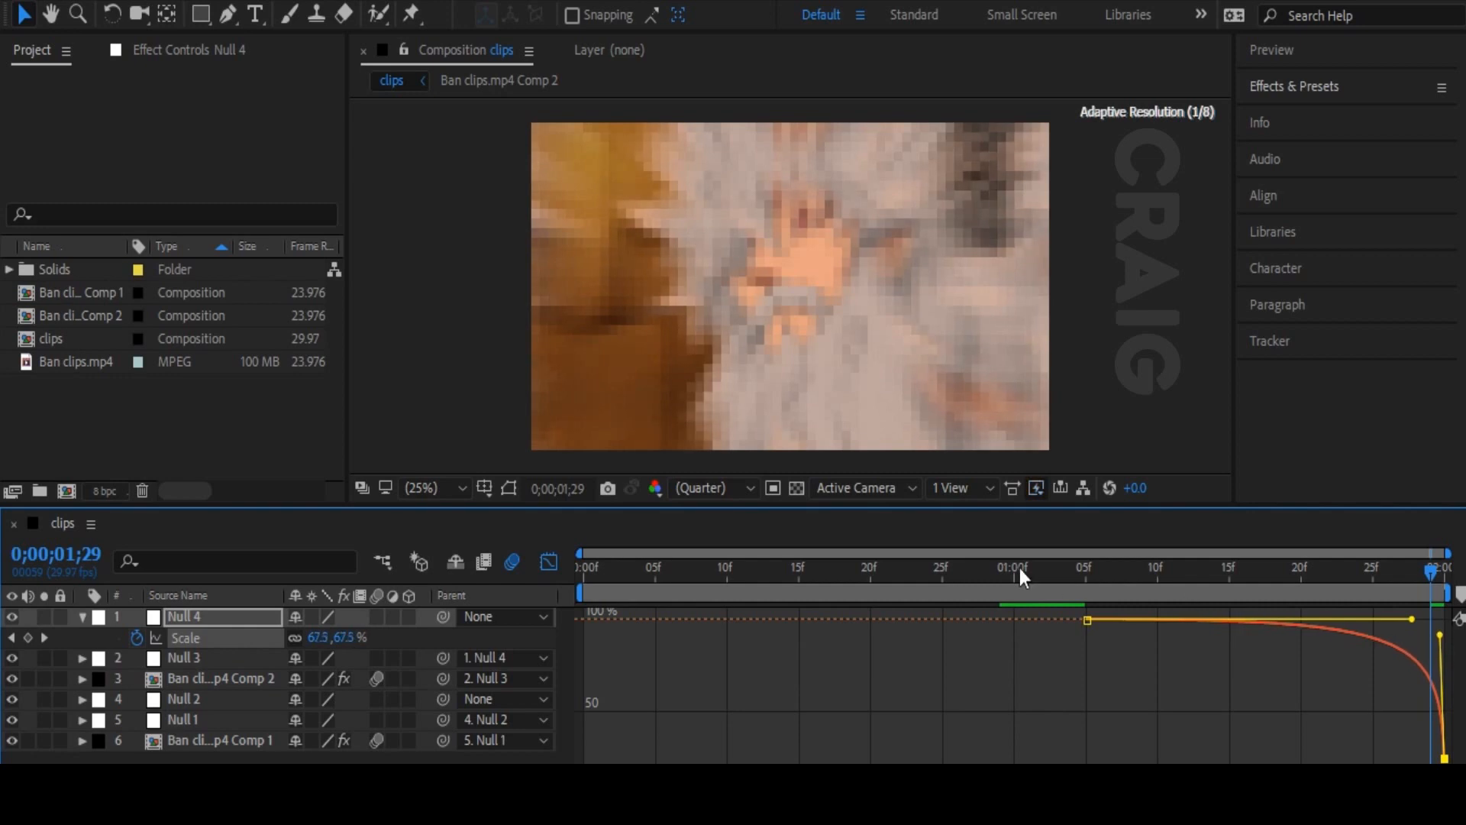
mouse_move(1411, 621)
left_mouse_down()
mouse_move(1392, 621)
mouse_move(1407, 619)
left_mouse_up()
left_click(550, 568)
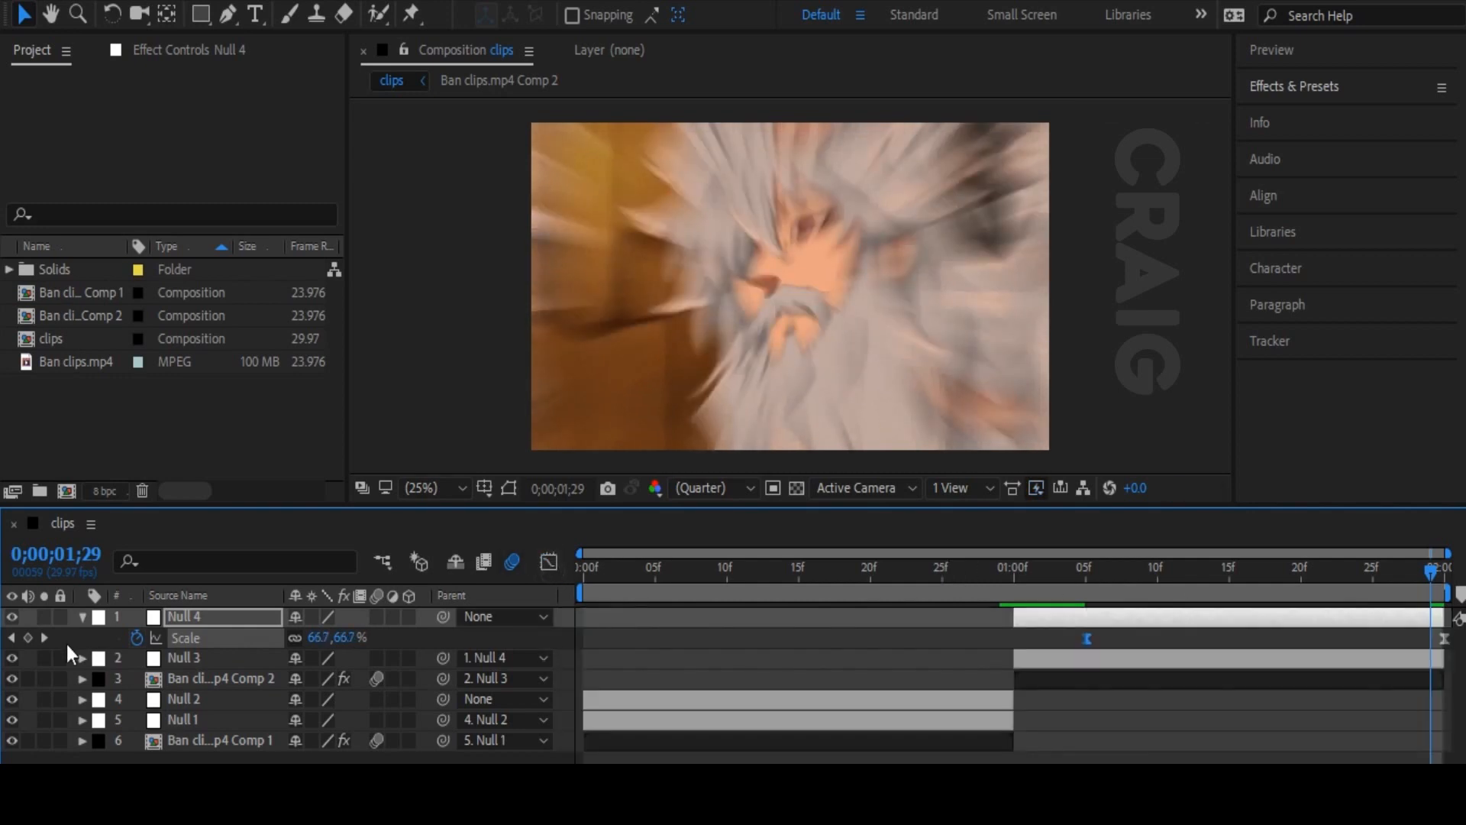
left_click(81, 620)
left_click(575, 591)
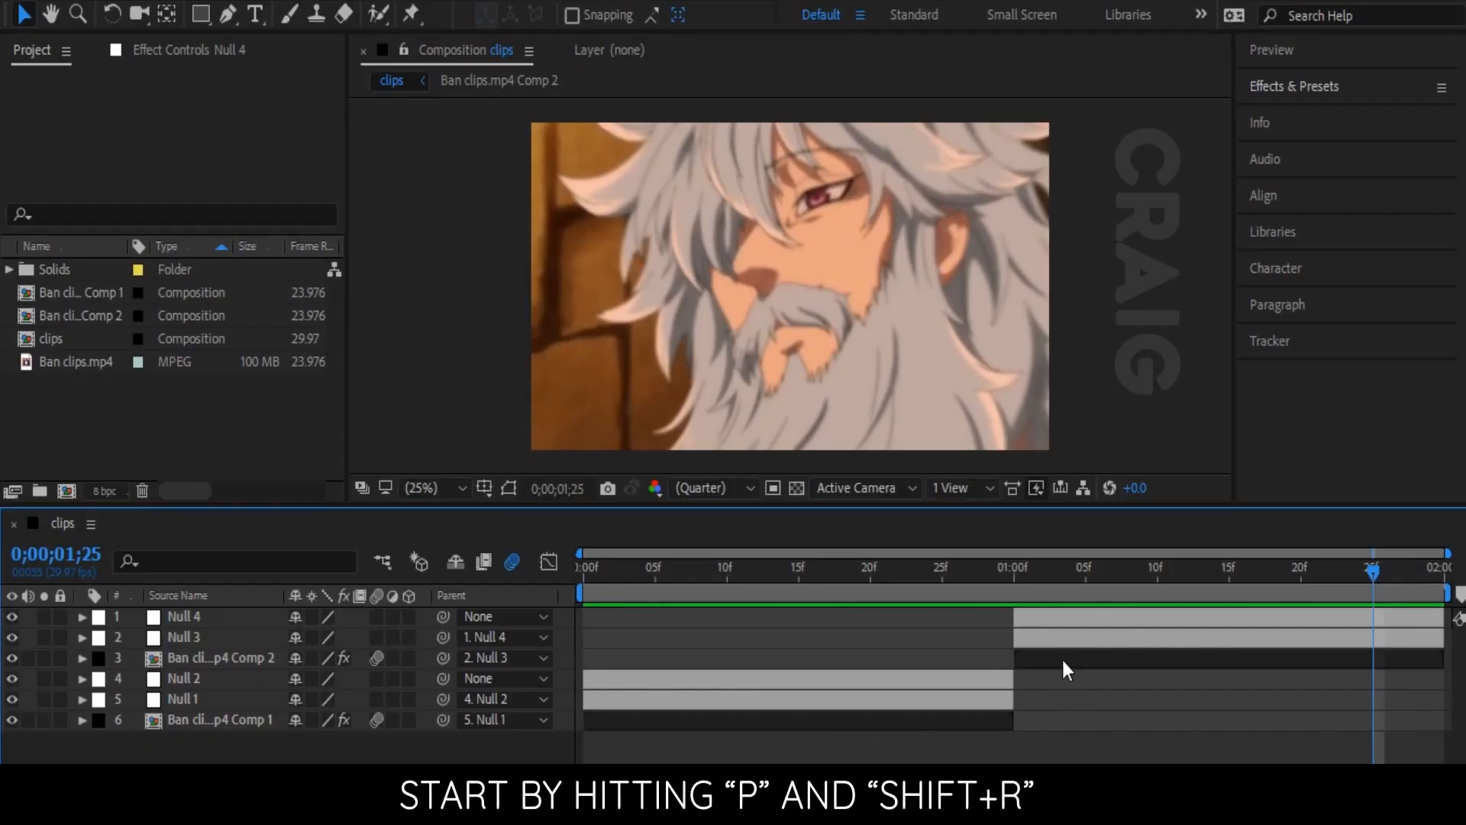
Step: Add position and rotation keyframes to the Ban clips.mp4 Comp 2 layer at its start, 0;00;01;00
left_click(1064, 661)
key("i")
key("p")
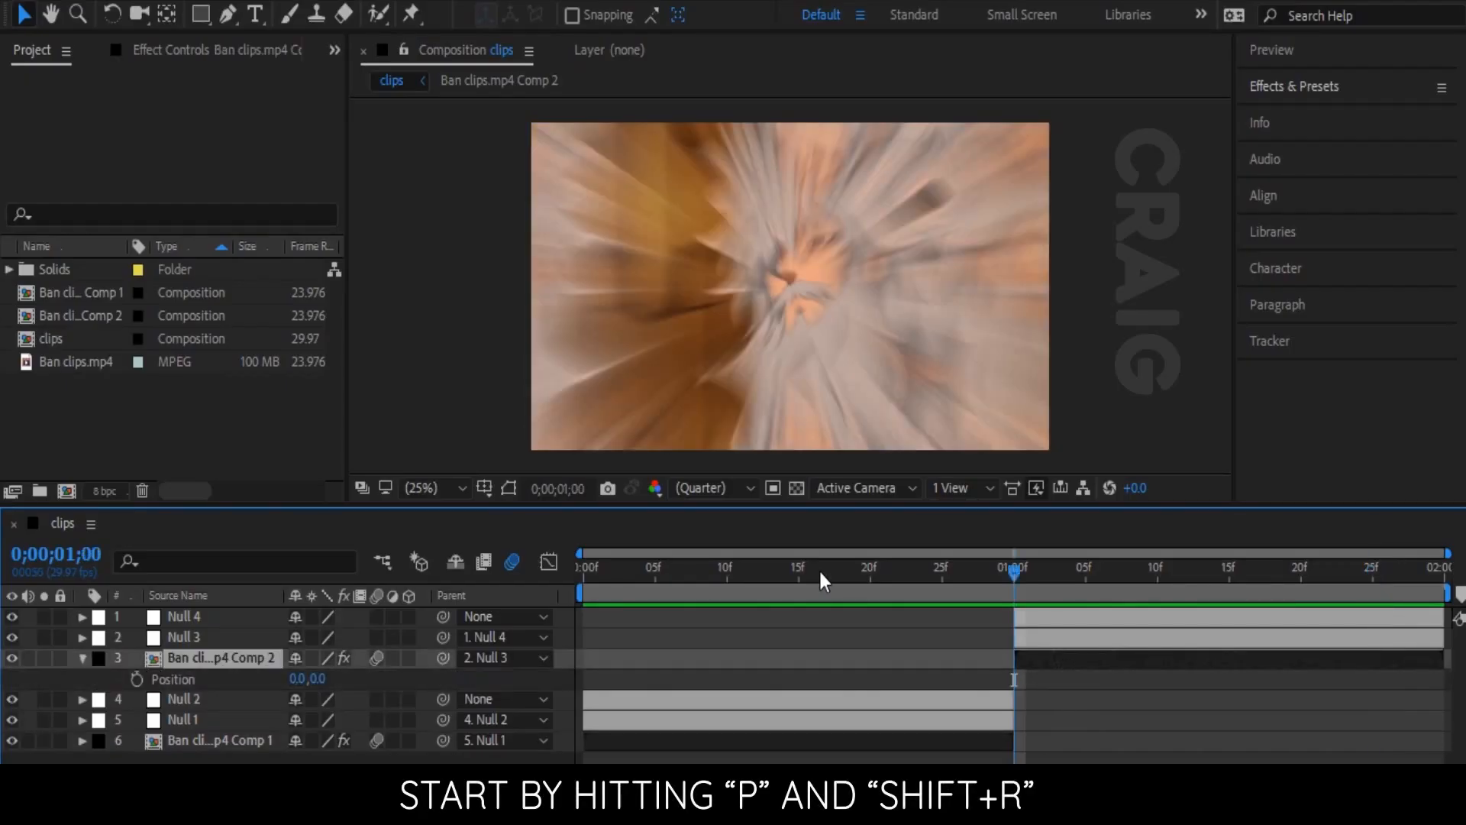
key("shift+r")
left_click(136, 679)
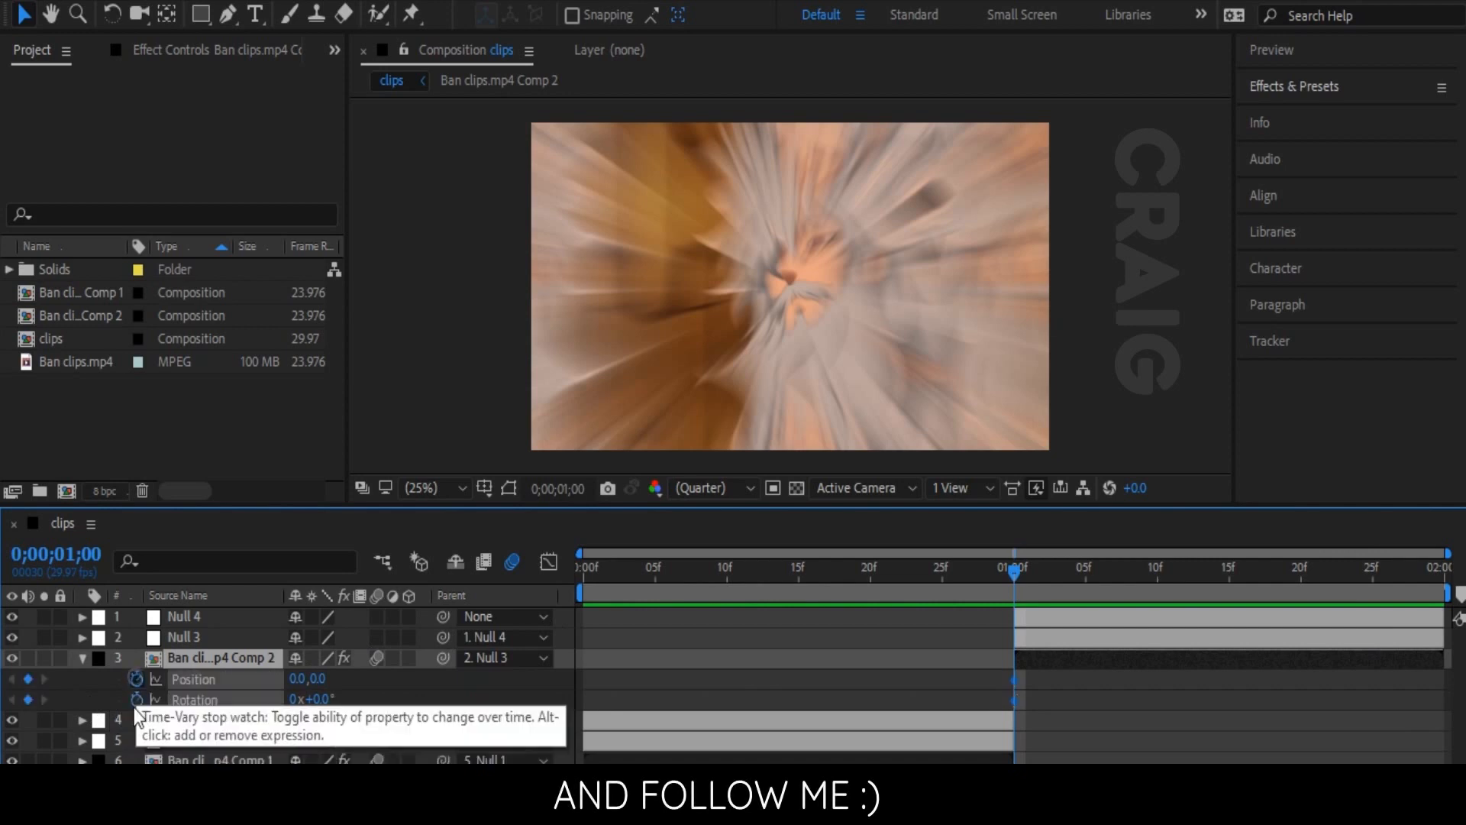
Step: Move the Ban clips.mp4 Comp 2 layer's position and rotation keyframes two frames earlier, to 0;00;00;28
left_click(137, 699)
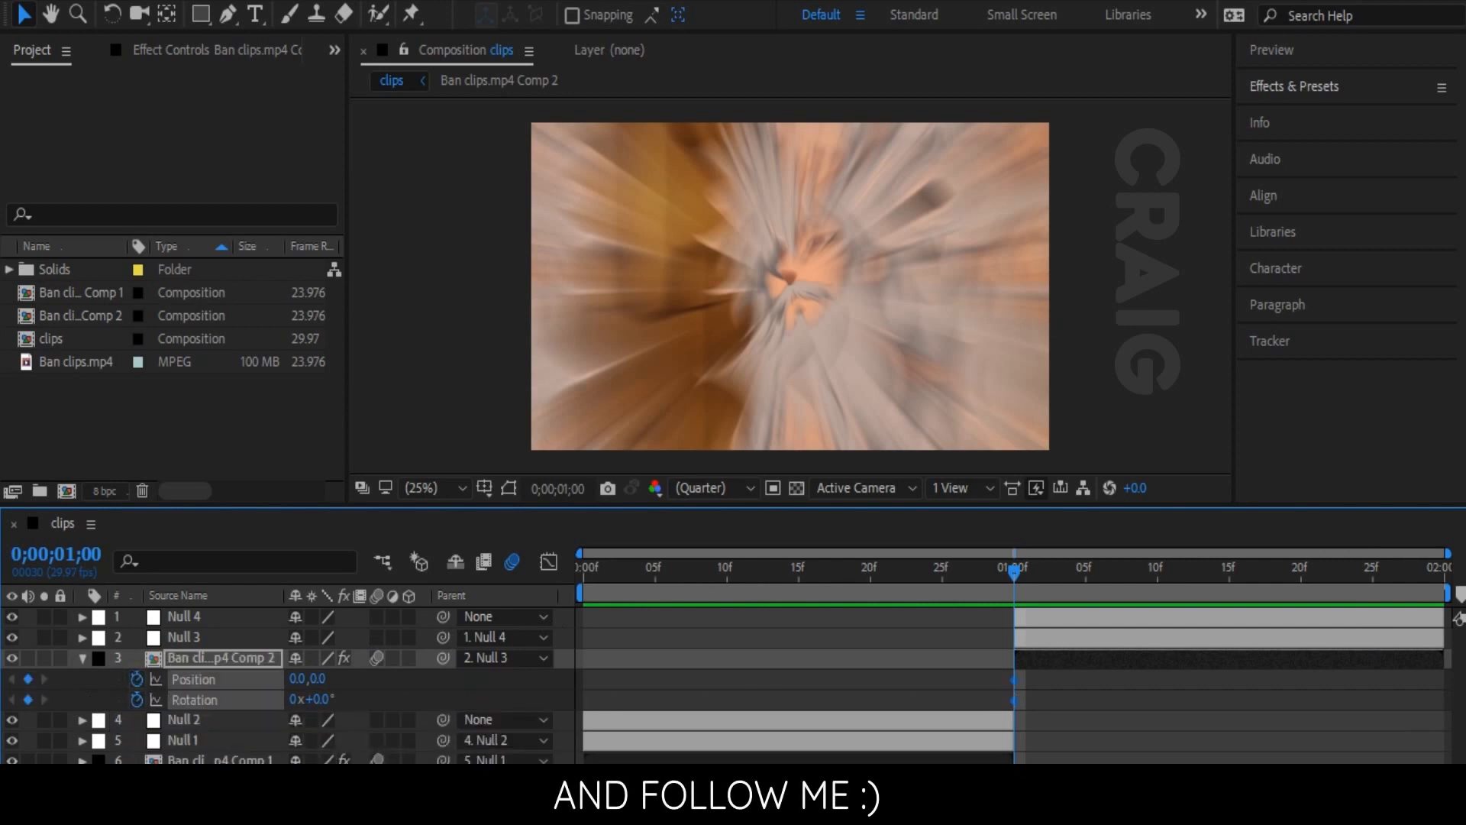
left_click(1034, 695)
left_click_drag(1024, 676, 991, 681)
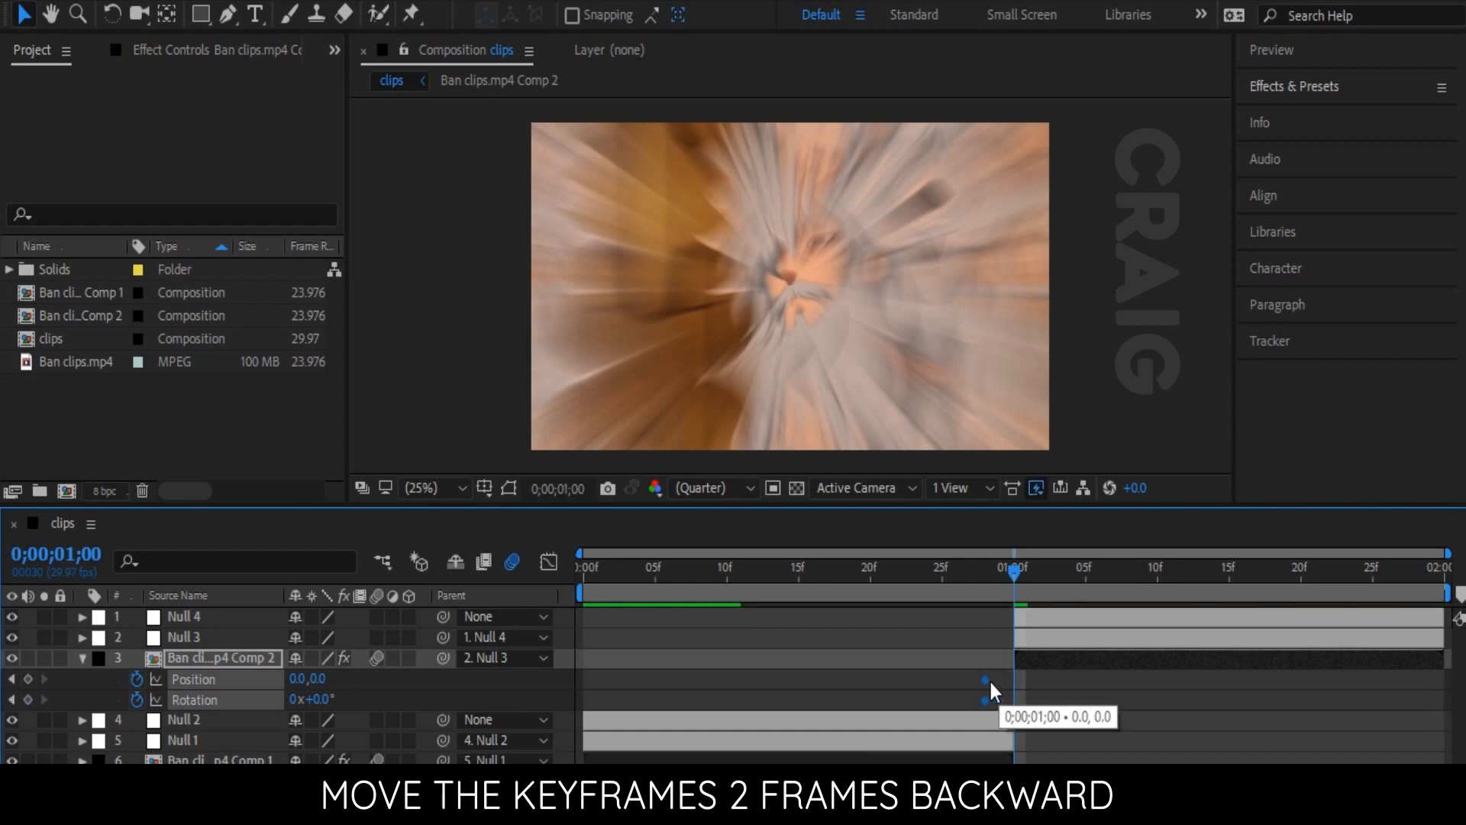
Step: Add position and rotation keyframes to Ban clips.mp4 Comp 2 at 0;00;01;00 and set the position to 75, 175
mouse_move(1005, 565)
left_mouse_down()
mouse_move(988, 562)
mouse_move(1016, 570)
left_mouse_up()
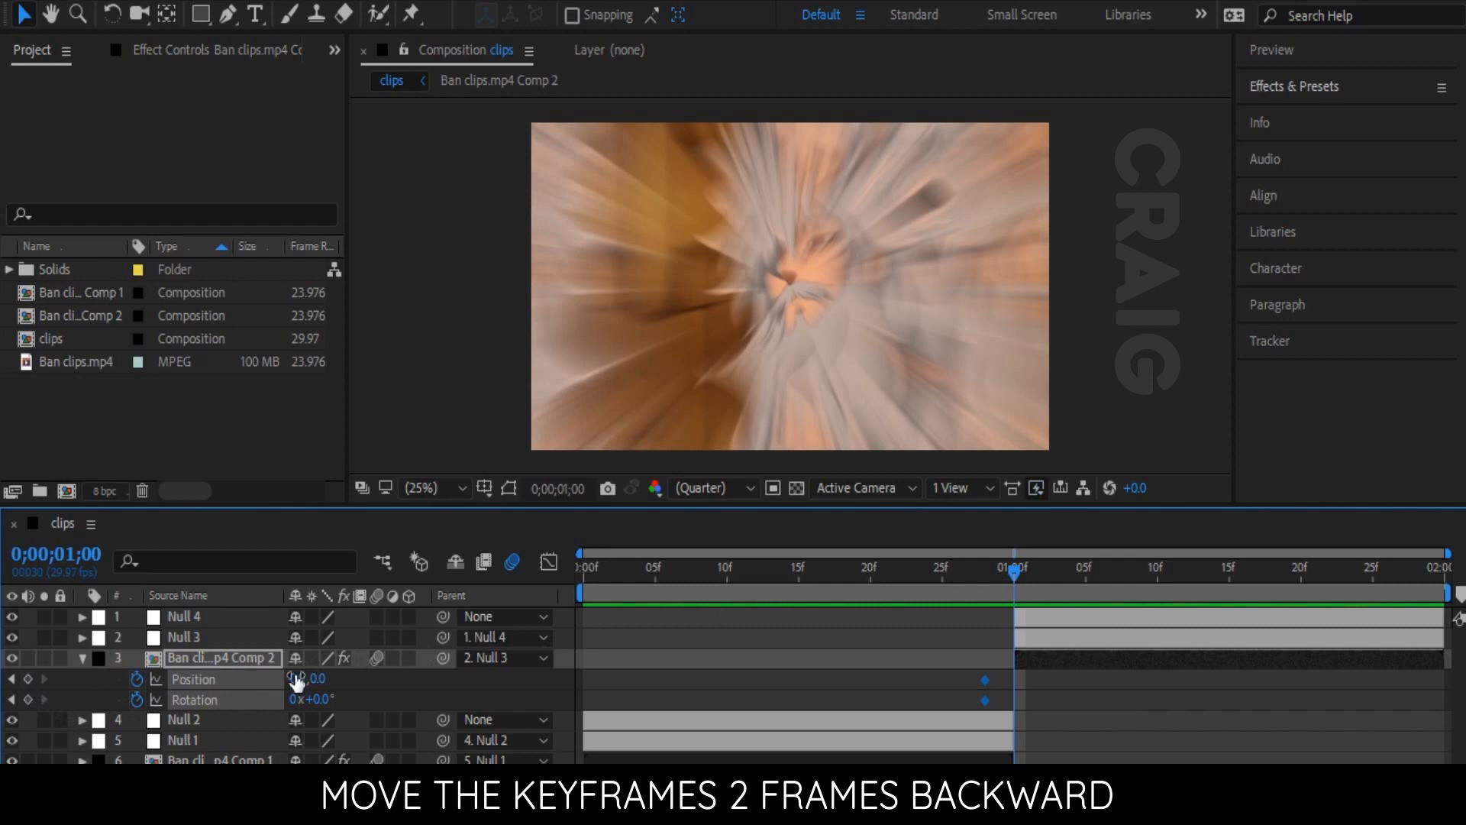
left_click(27, 678)
left_click(28, 699)
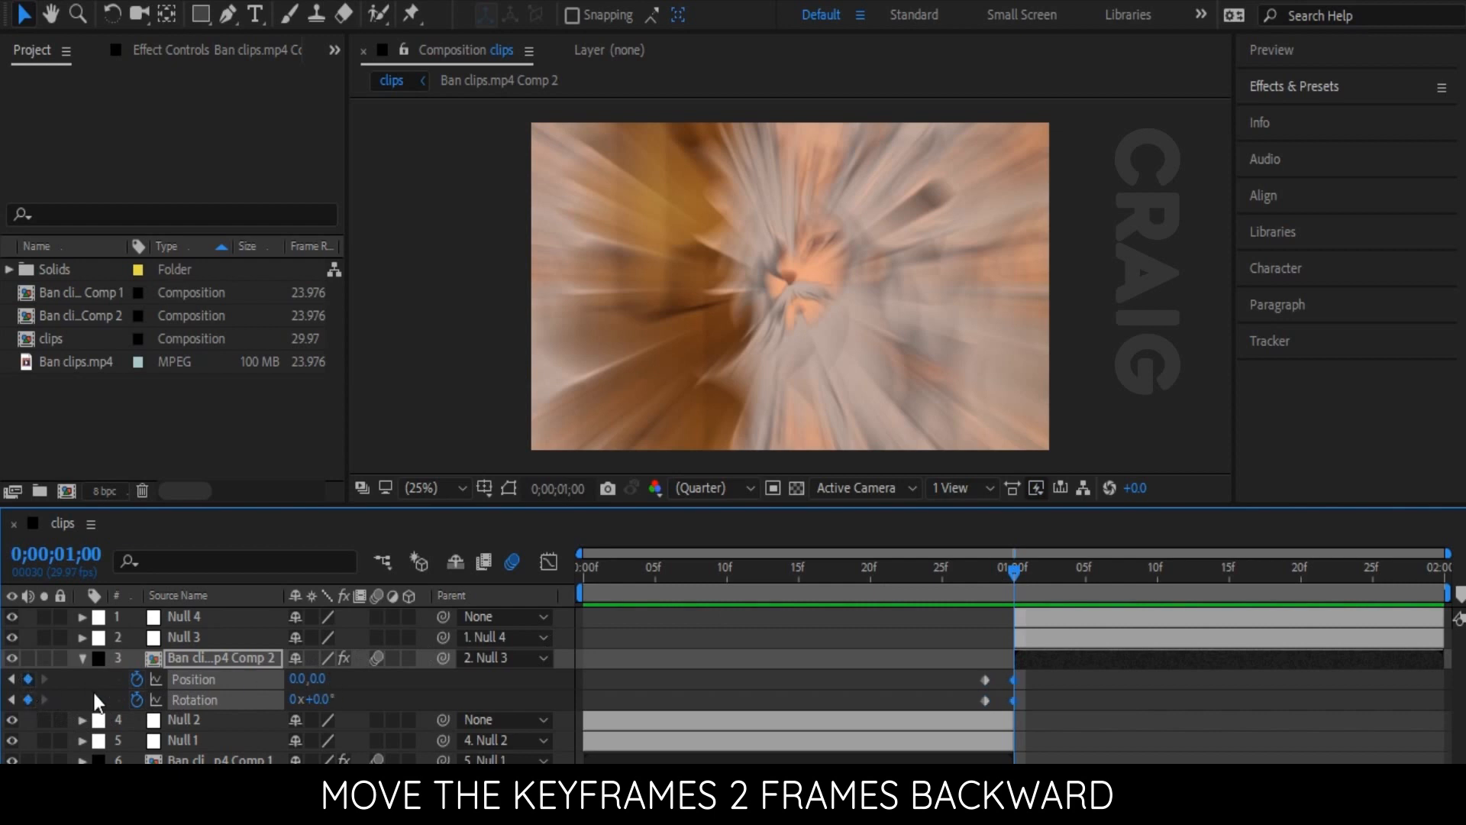
left_click(322, 678)
type("175")
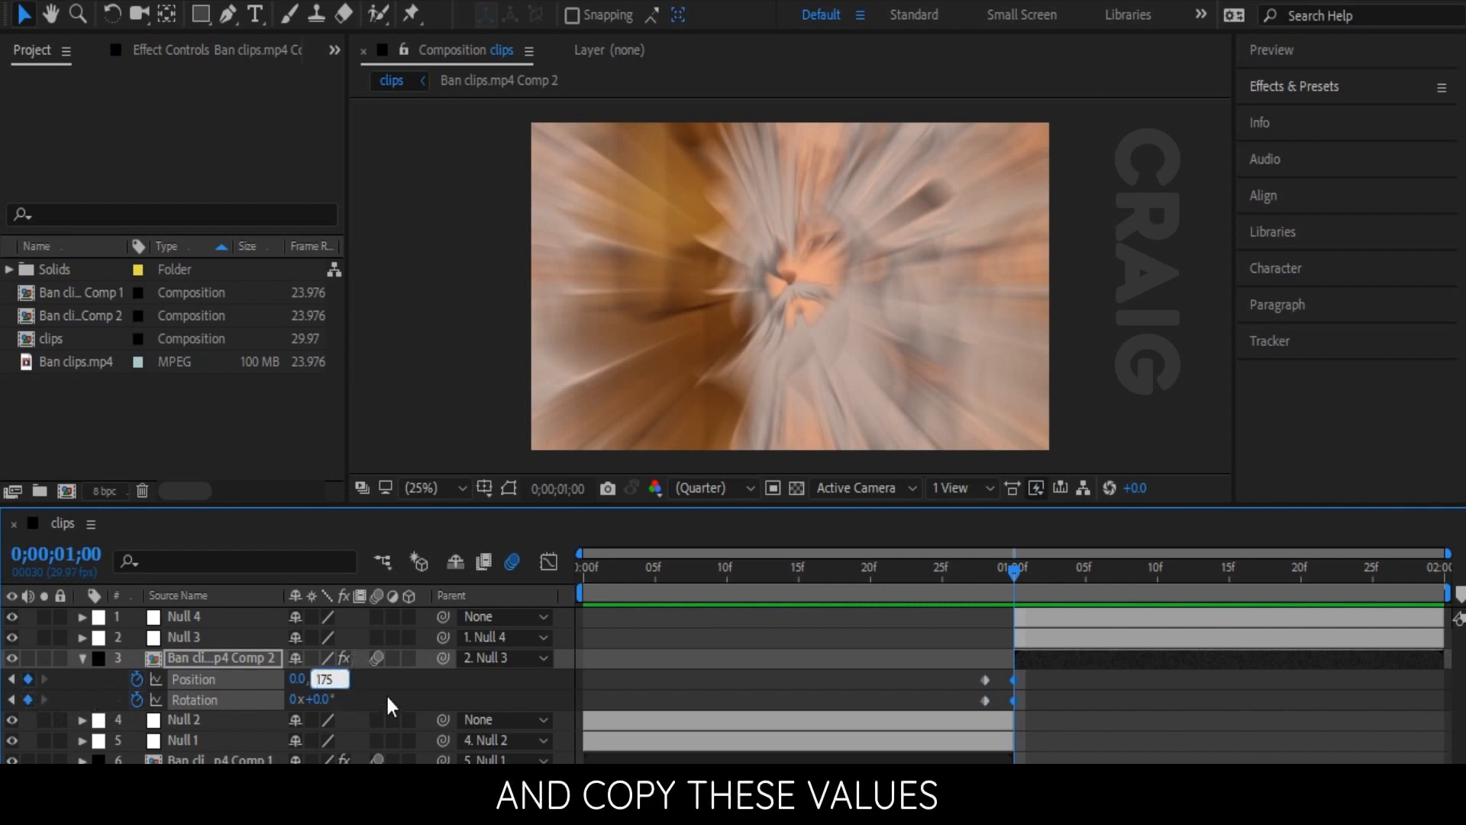
left_click(383, 687)
left_click(297, 678)
type("7")
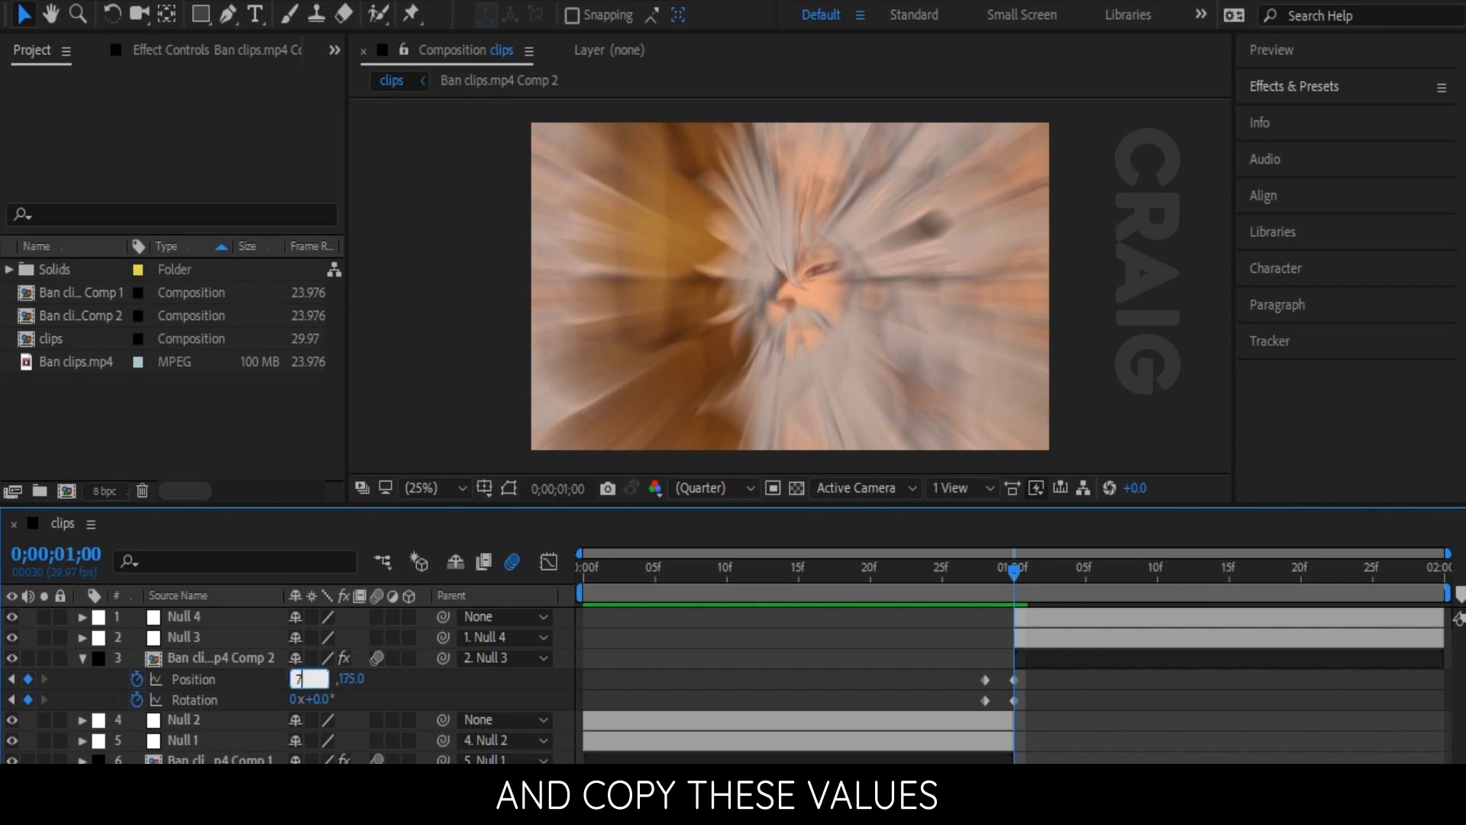
type("5")
key("Return")
Step: Delete the rotation keyframe at 0;00;01;00 and create a -3° rotation keyframe mid-clip at 0;00;01;16
left_click(1014, 699)
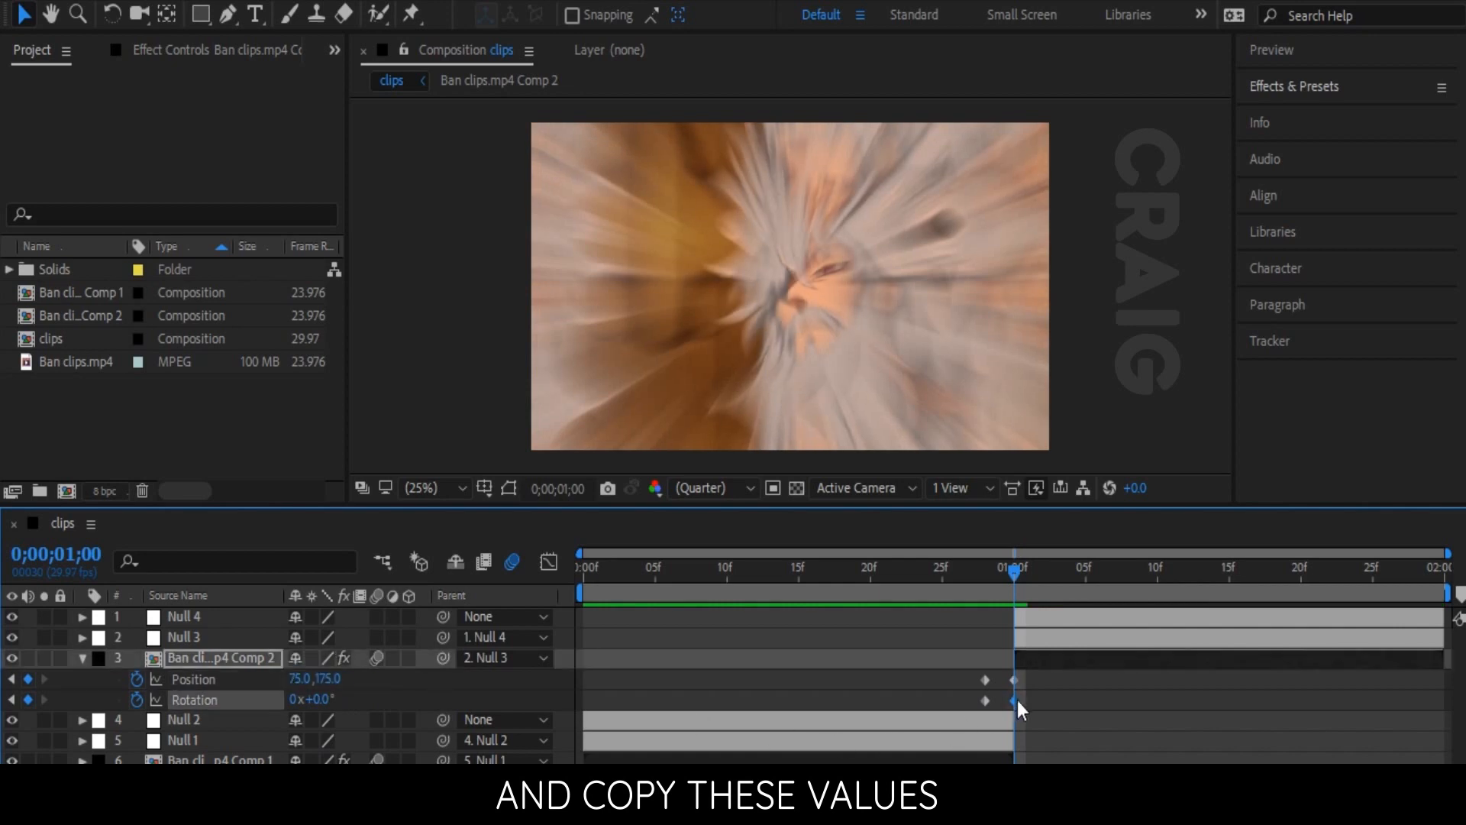
key("Delete")
left_click(1243, 576)
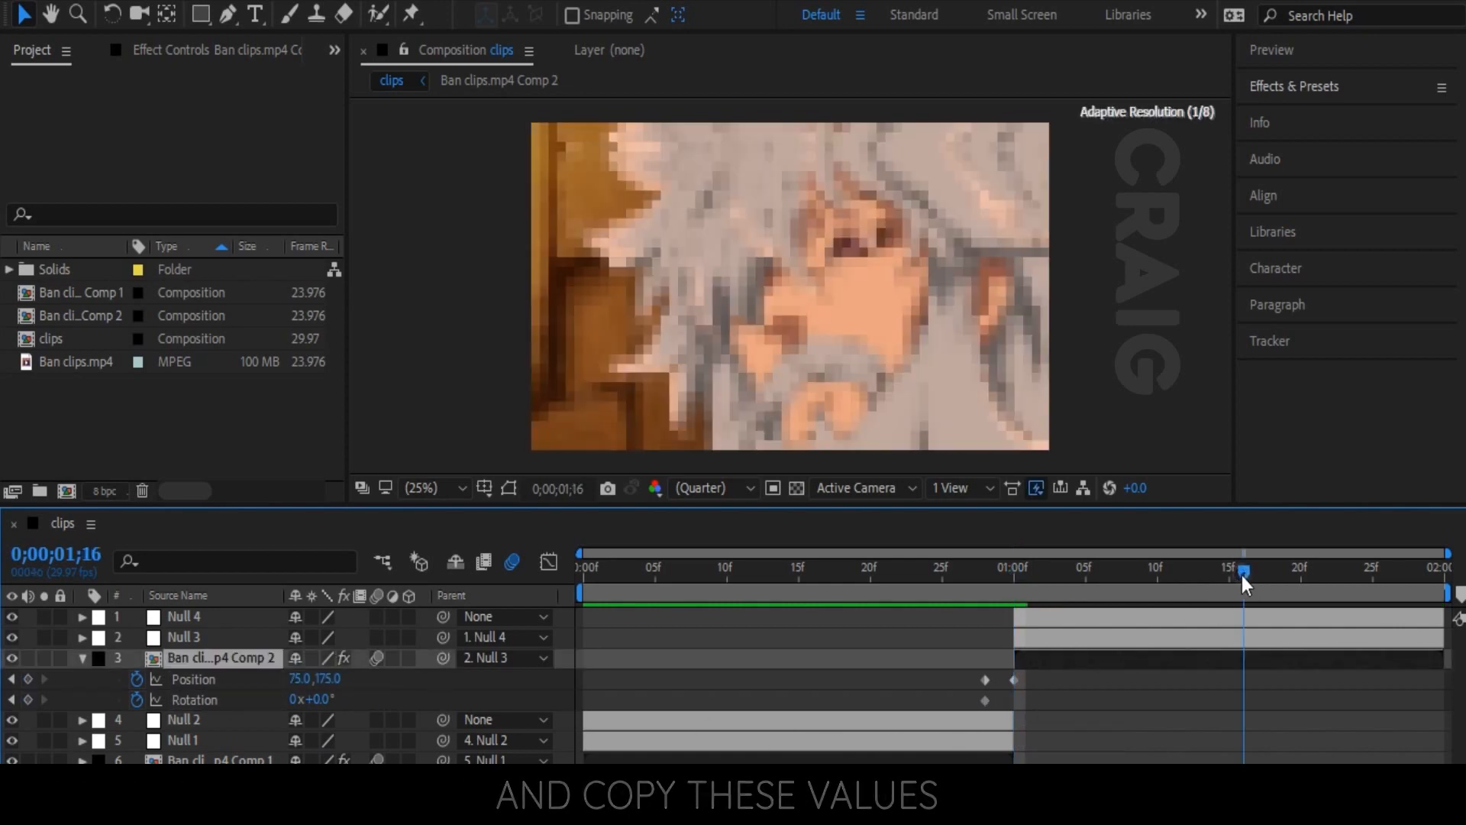
left_click(320, 699)
type("-3")
key("Return")
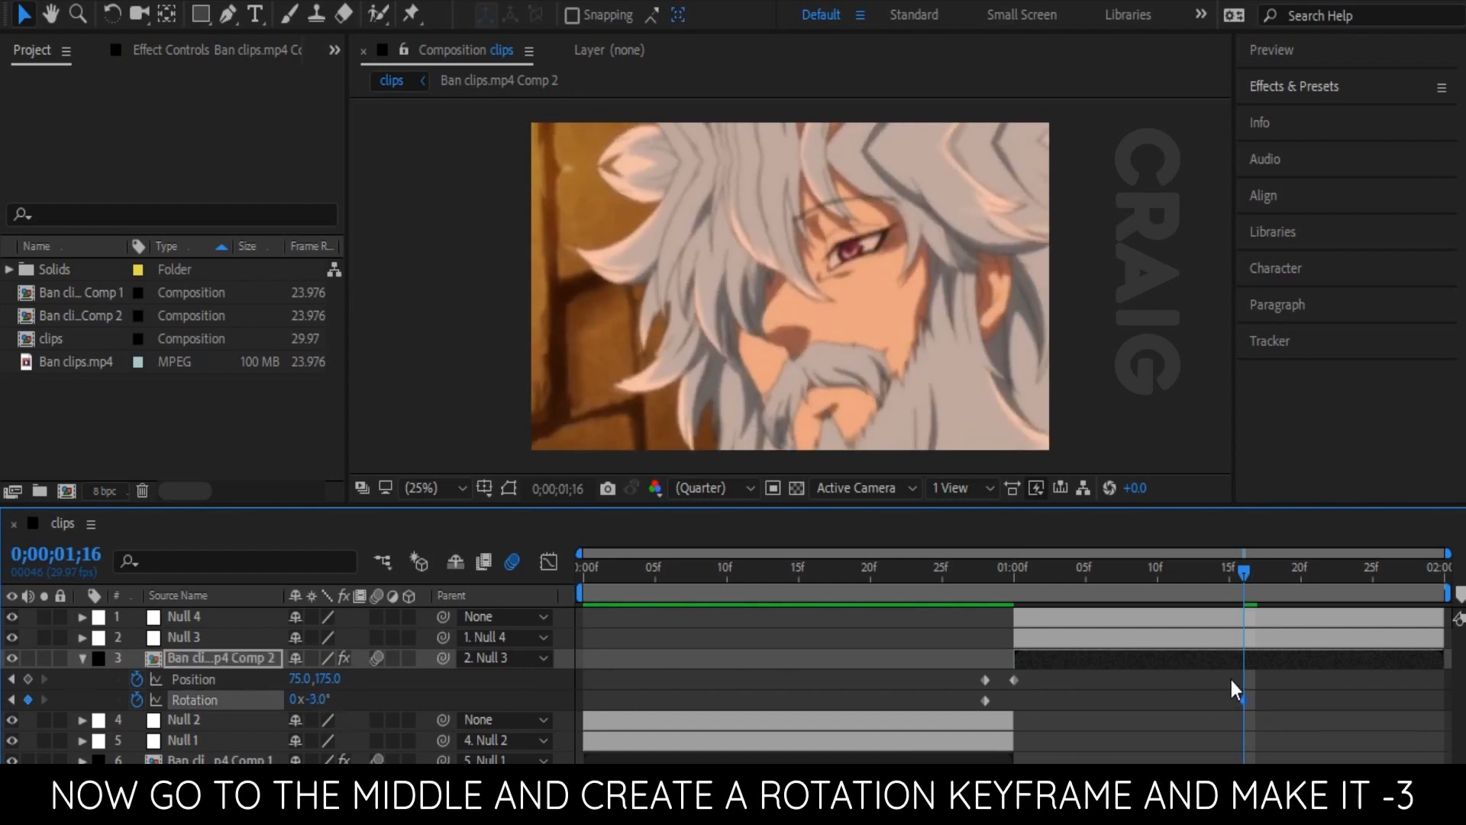
Step: Add keyframes at the end of the clip, 0;00;01;29, with position 0, 0 and rotation 0°
left_click(984, 577)
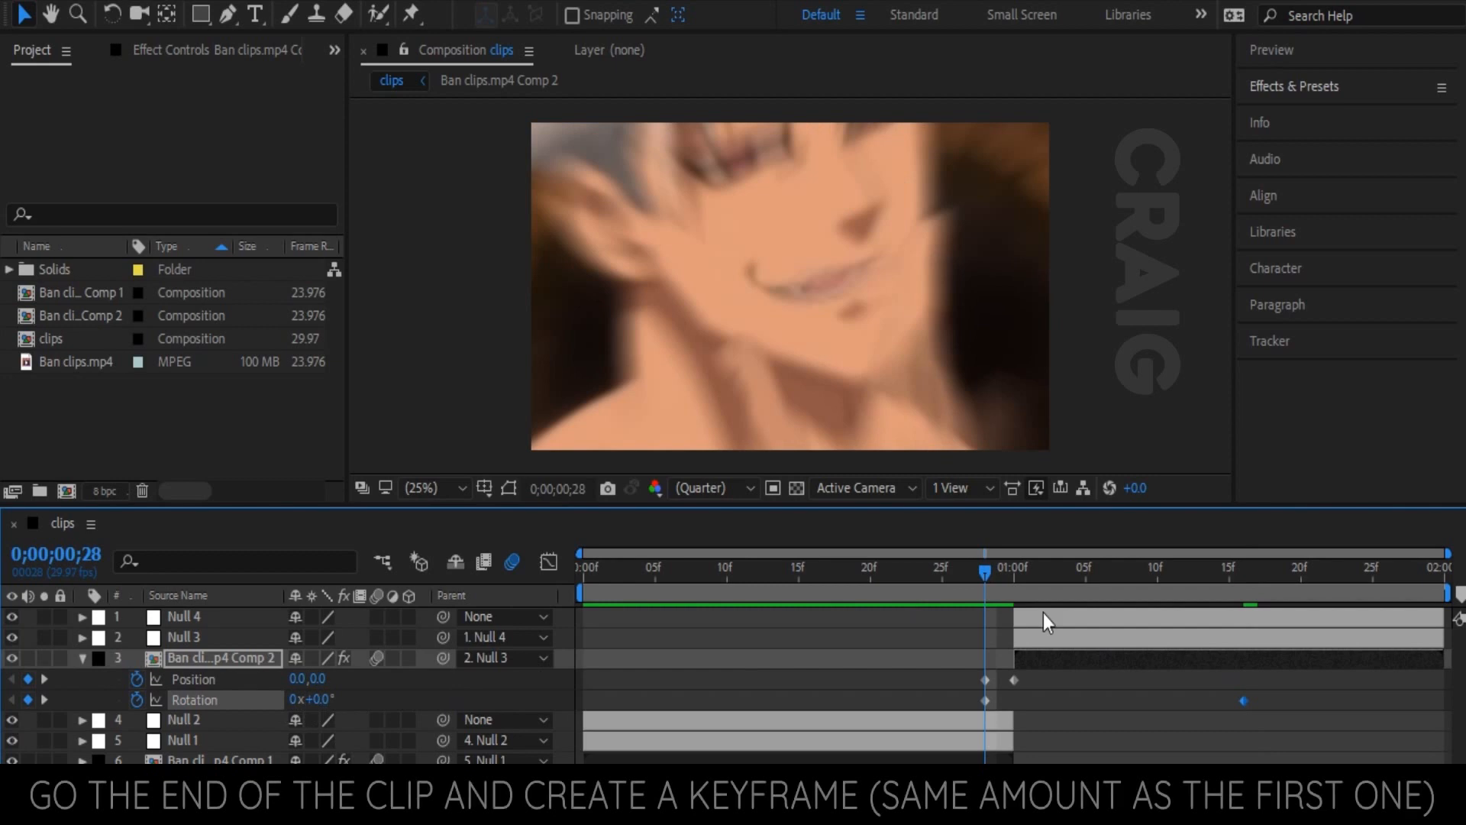
left_click(1344, 574)
left_click(1433, 566)
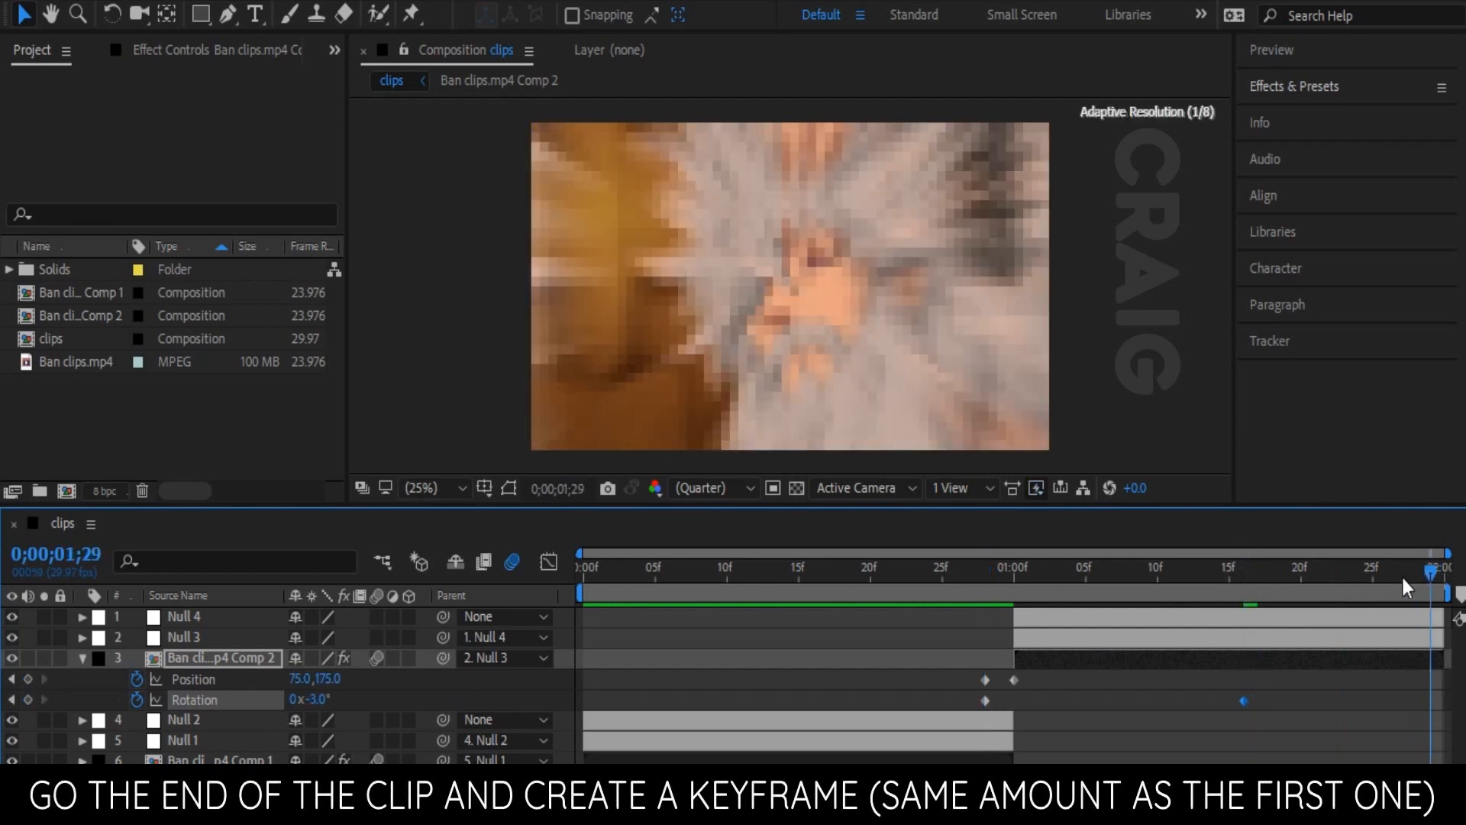
left_click(299, 678)
type("0")
key("Return")
left_click(323, 678)
type("0")
key("Return")
left_click(317, 700)
type("0")
key("Return")
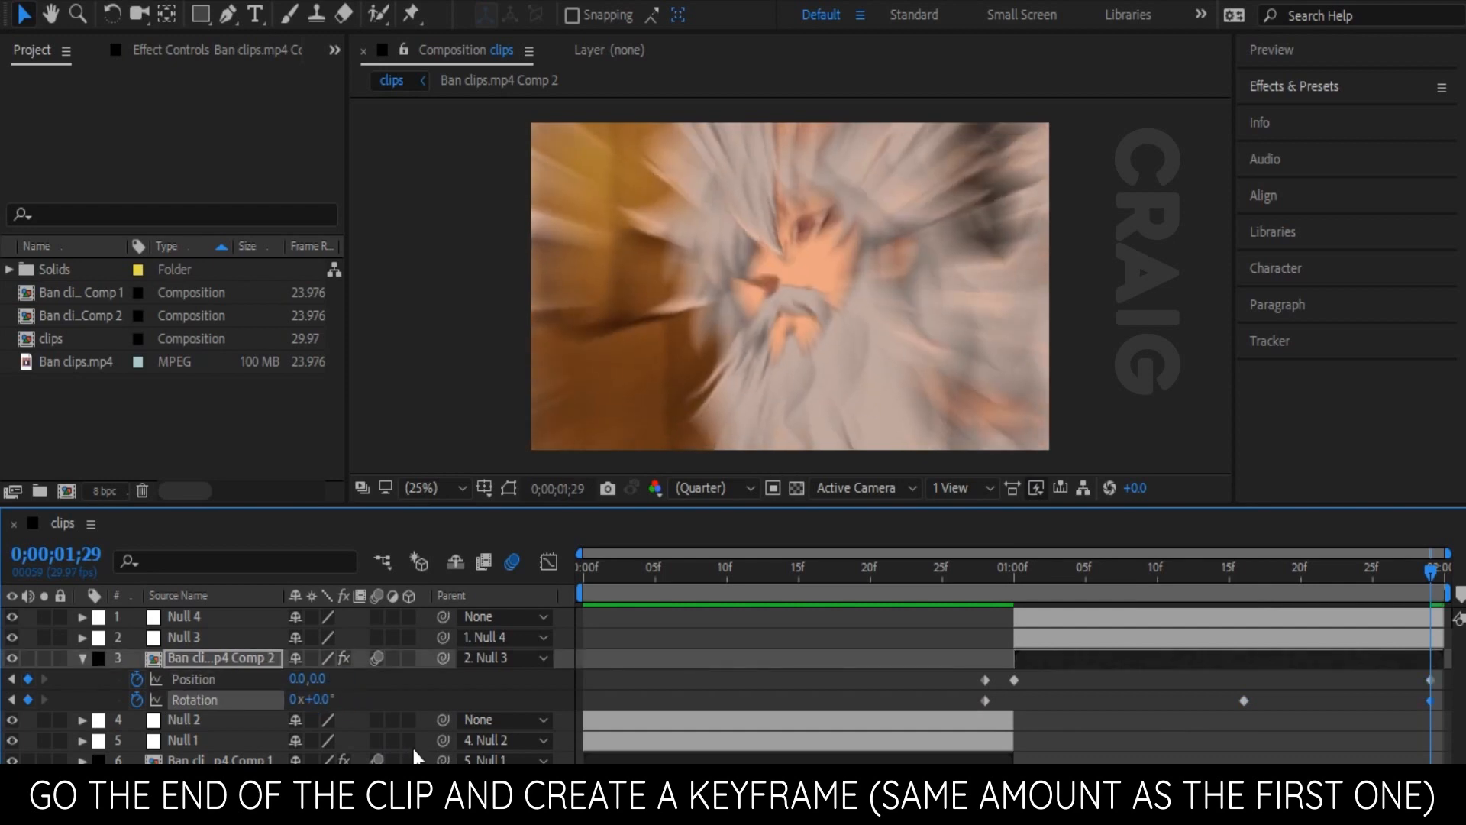
Step: Apply Easy Ease to all position and rotation keyframes of the Ban clips.mp4 Comp 2 layer
left_click_drag(960, 672, 1431, 709)
right_click(1429, 708)
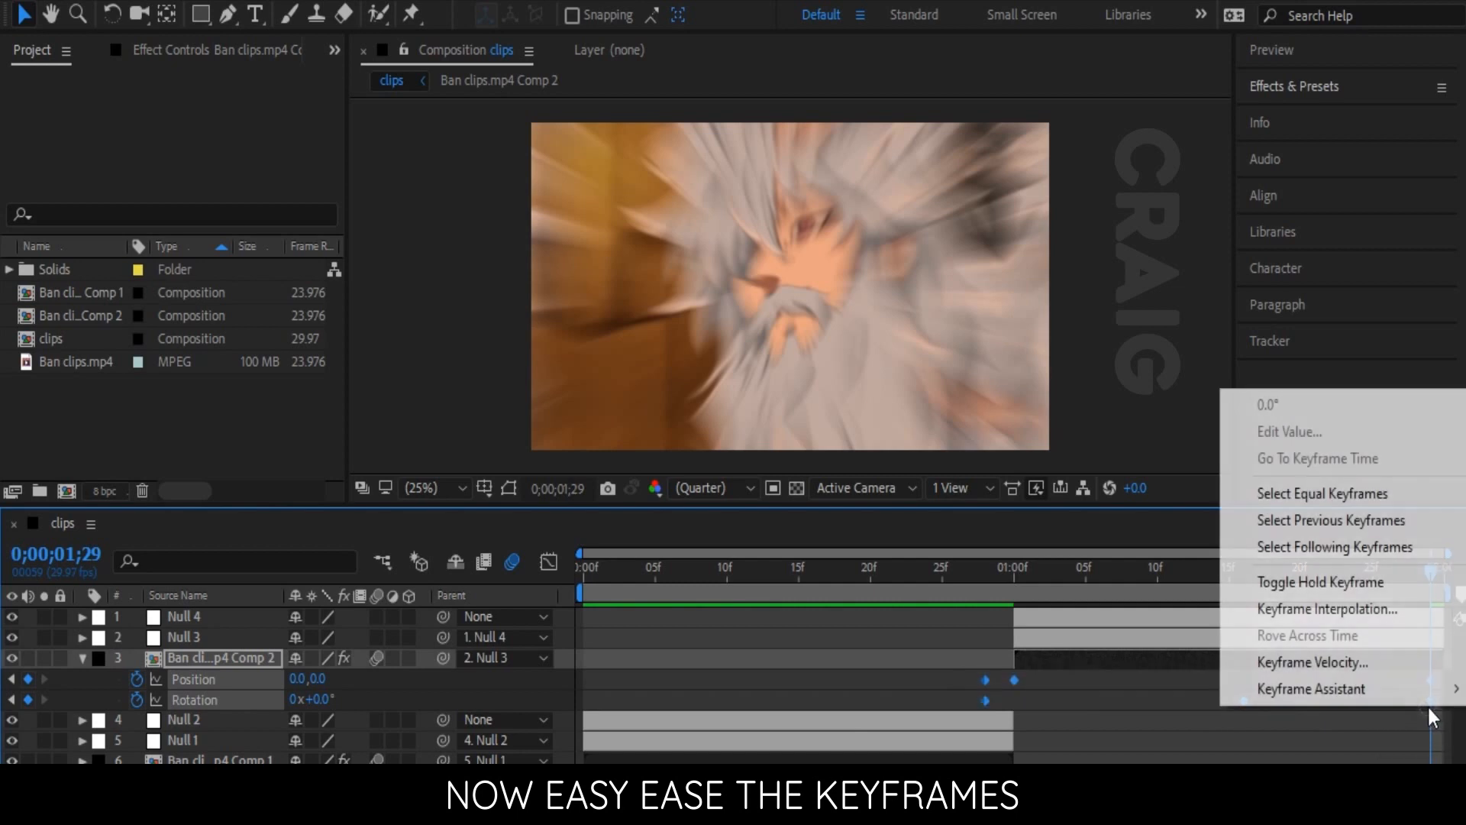
mouse_move(1367, 691)
left_click(975, 530)
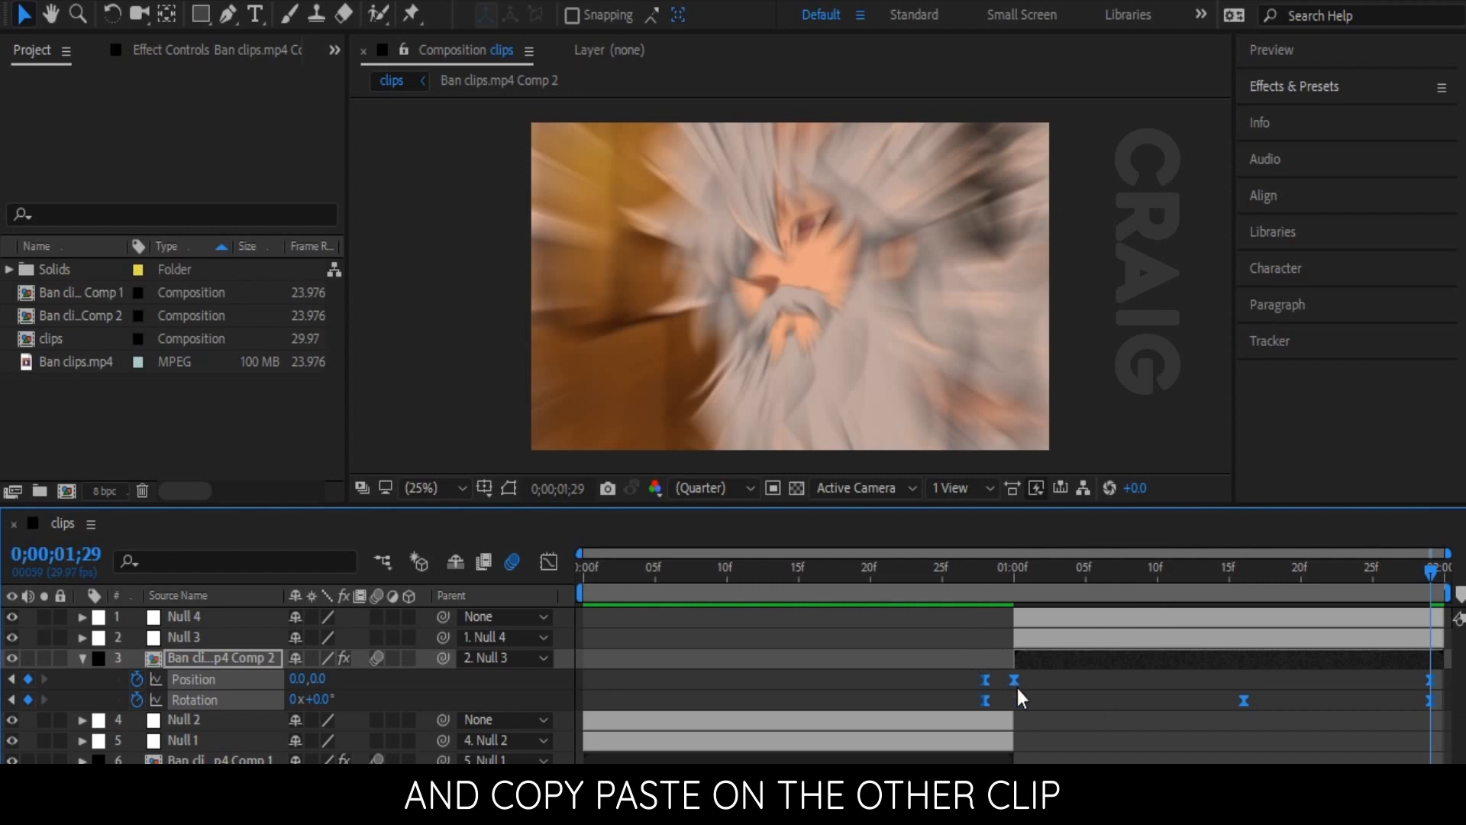
Step: Copy the eased position and rotation keyframes onto the Ban clips.mp4 Comp 1 layer, starting at 0;00;00;00
left_click_drag(953, 671, 1431, 704)
left_click(689, 759)
key("Home")
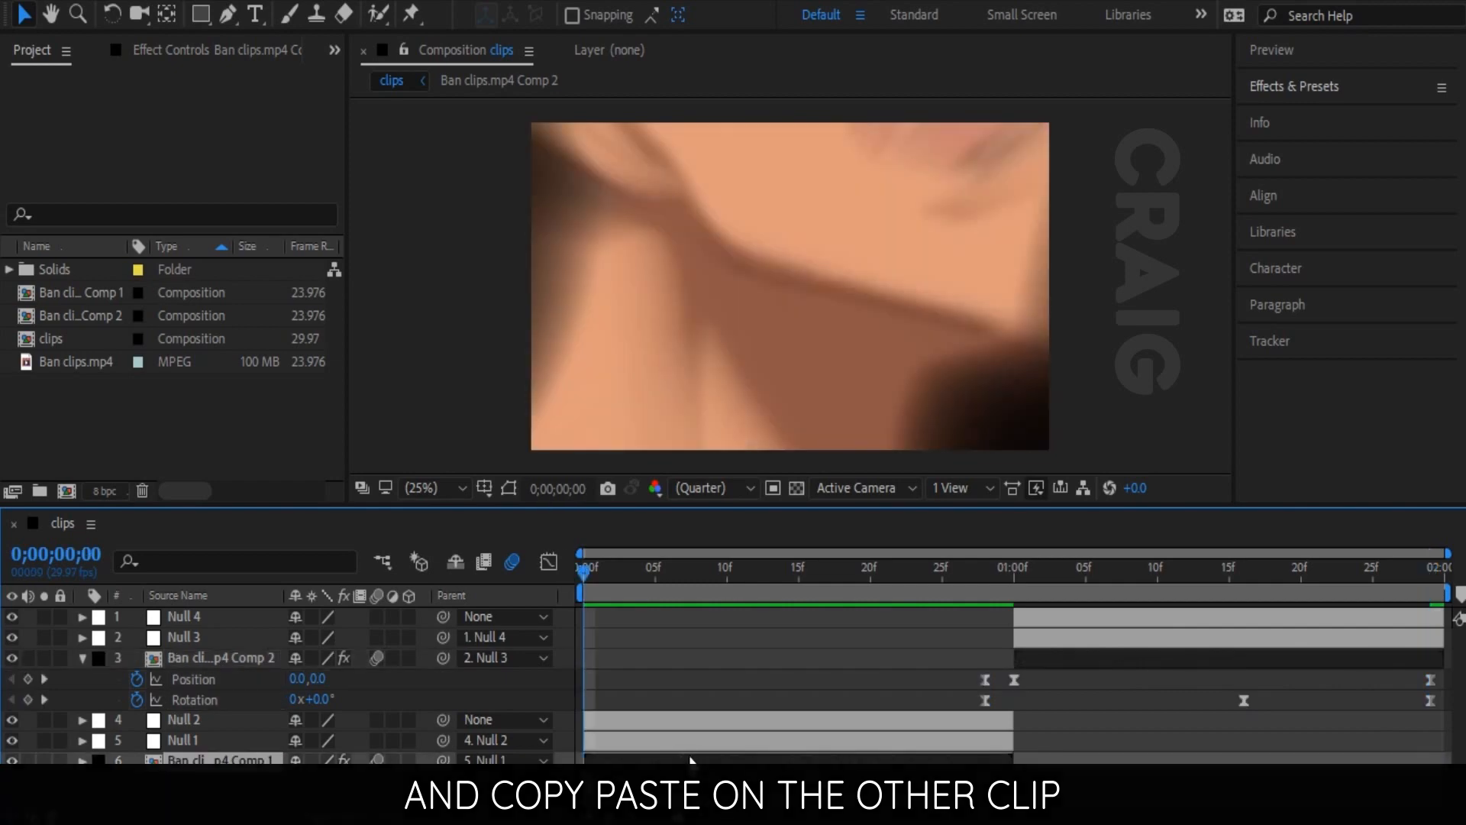
scroll(693, 725, "down", 1)
scroll(694, 701, "up", 1)
key("ctrl+v")
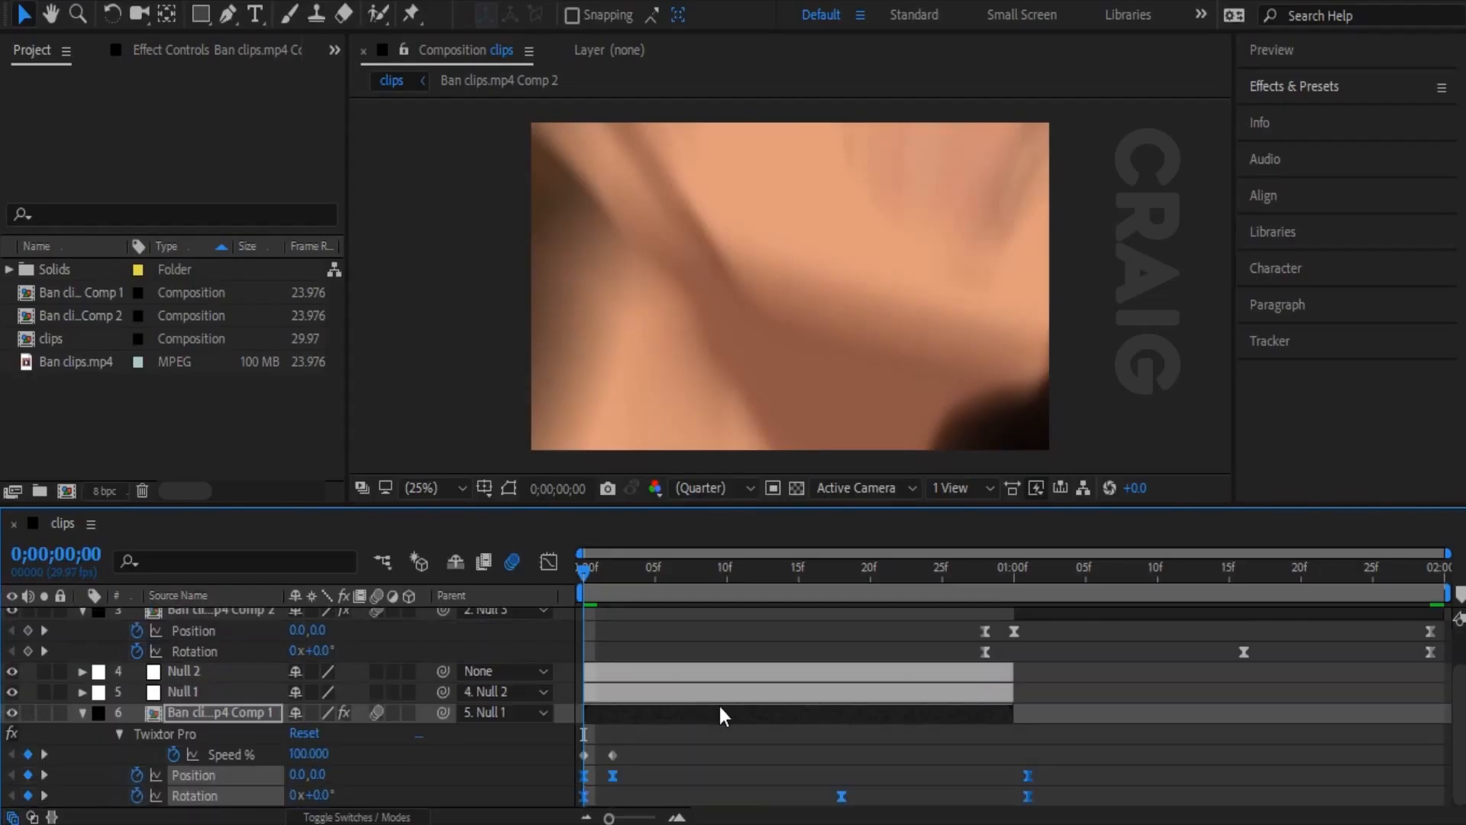
Step: Shift the pasted Ban clips.mp4 Comp 1 keyframes about two frames before the layer's start and preview the animation
left_click(1060, 764)
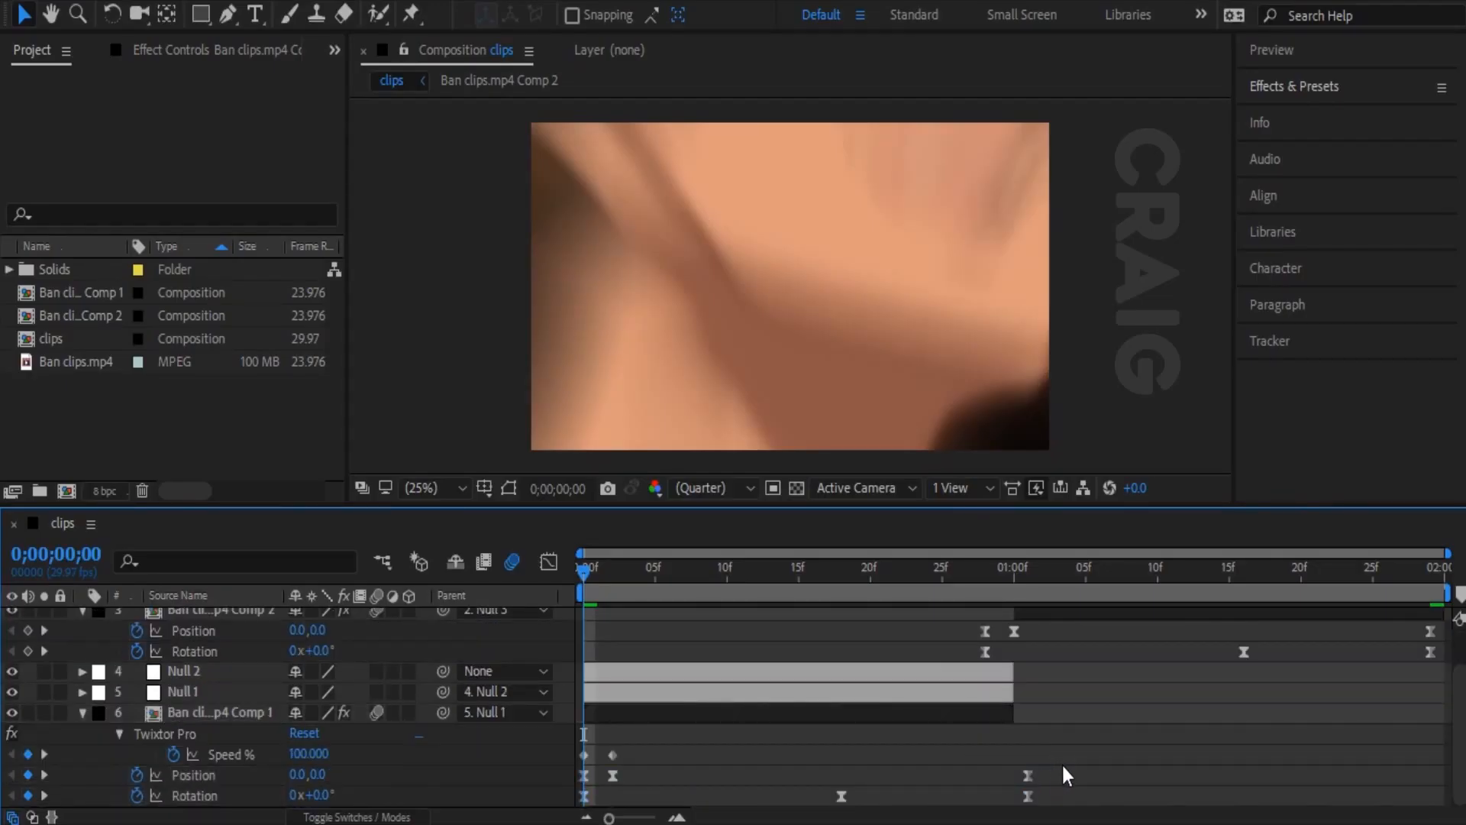
left_click_drag(1063, 771, 541, 806)
double_click(580, 775)
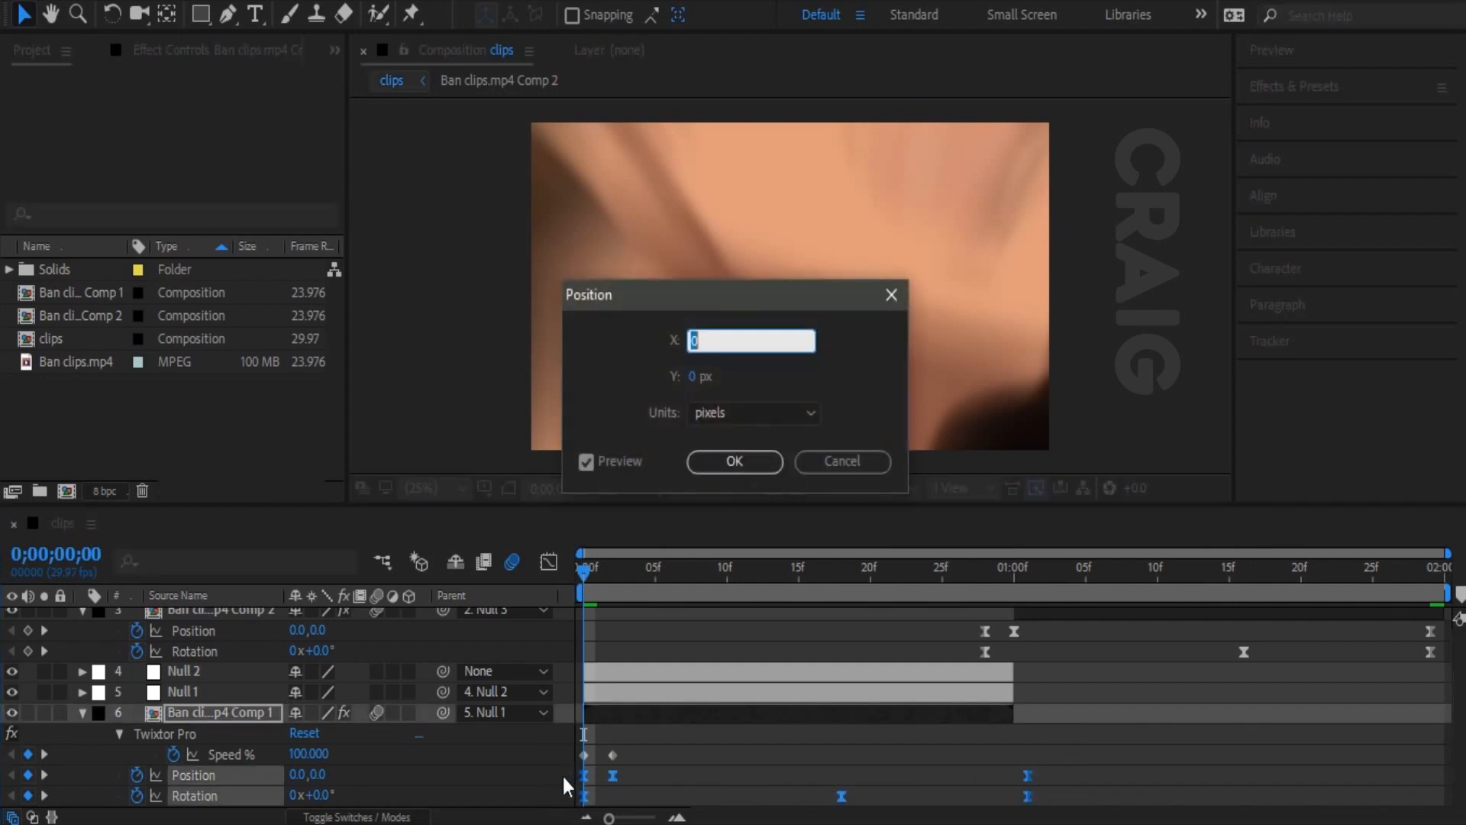
left_click(833, 461)
left_click_drag(580, 775, 546, 773)
key("u")
key("space")
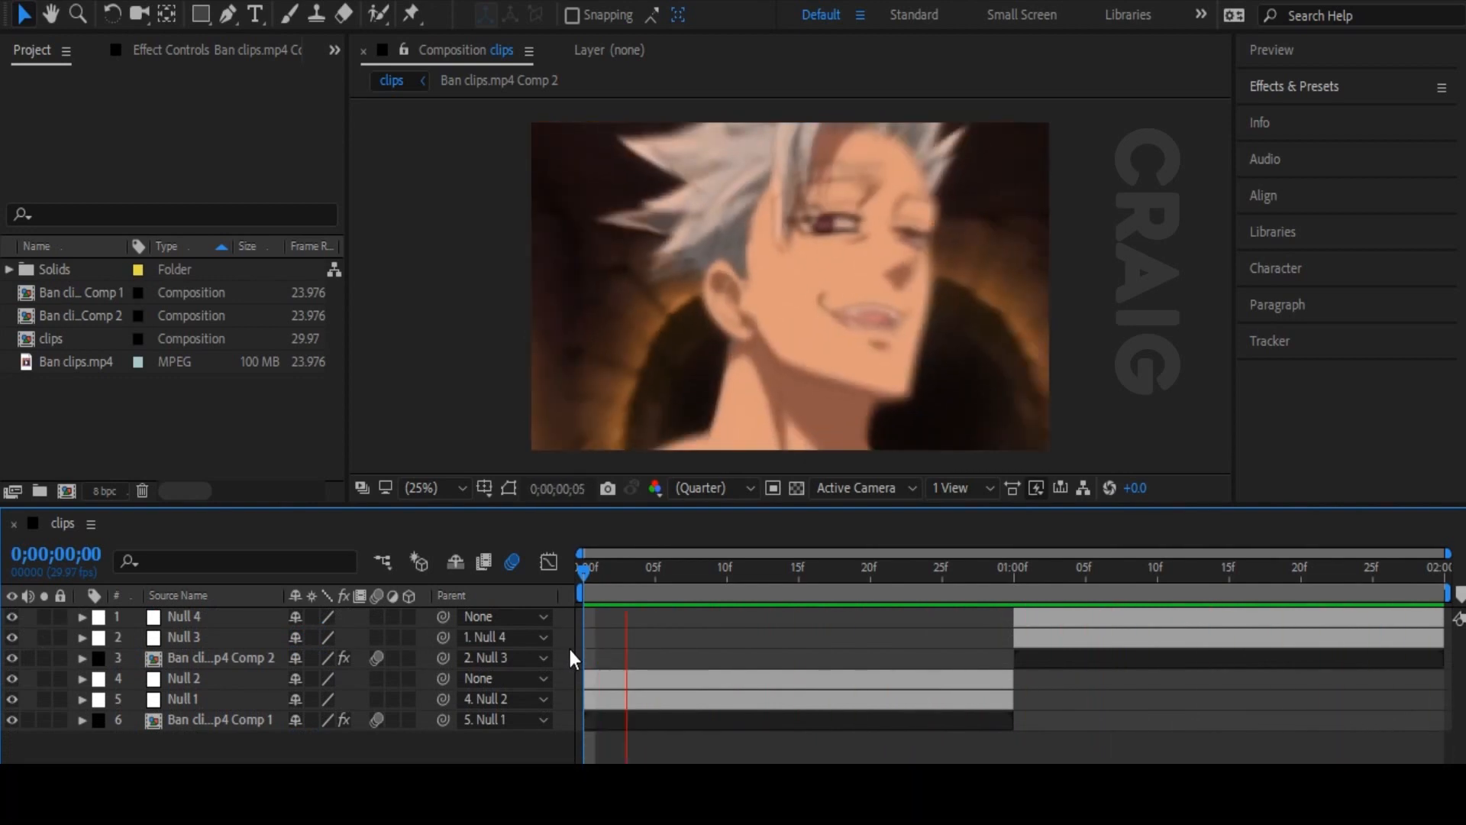
key("space")
Step: Pre-compose all six layers into a new composition named Main comp, moving all attributes into it
left_click(233, 722)
left_click(198, 620, "shift")
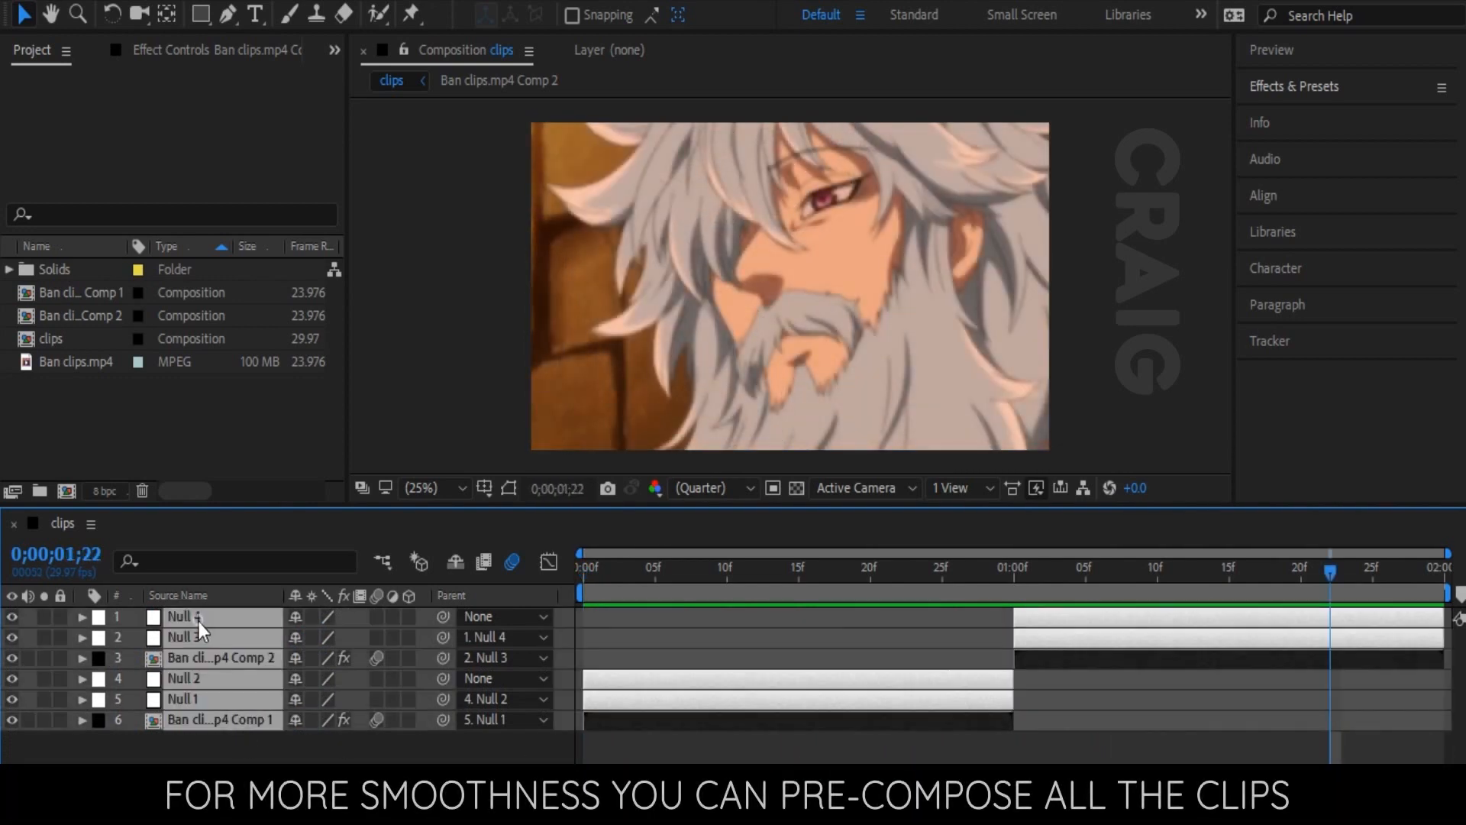
right_click(231, 618)
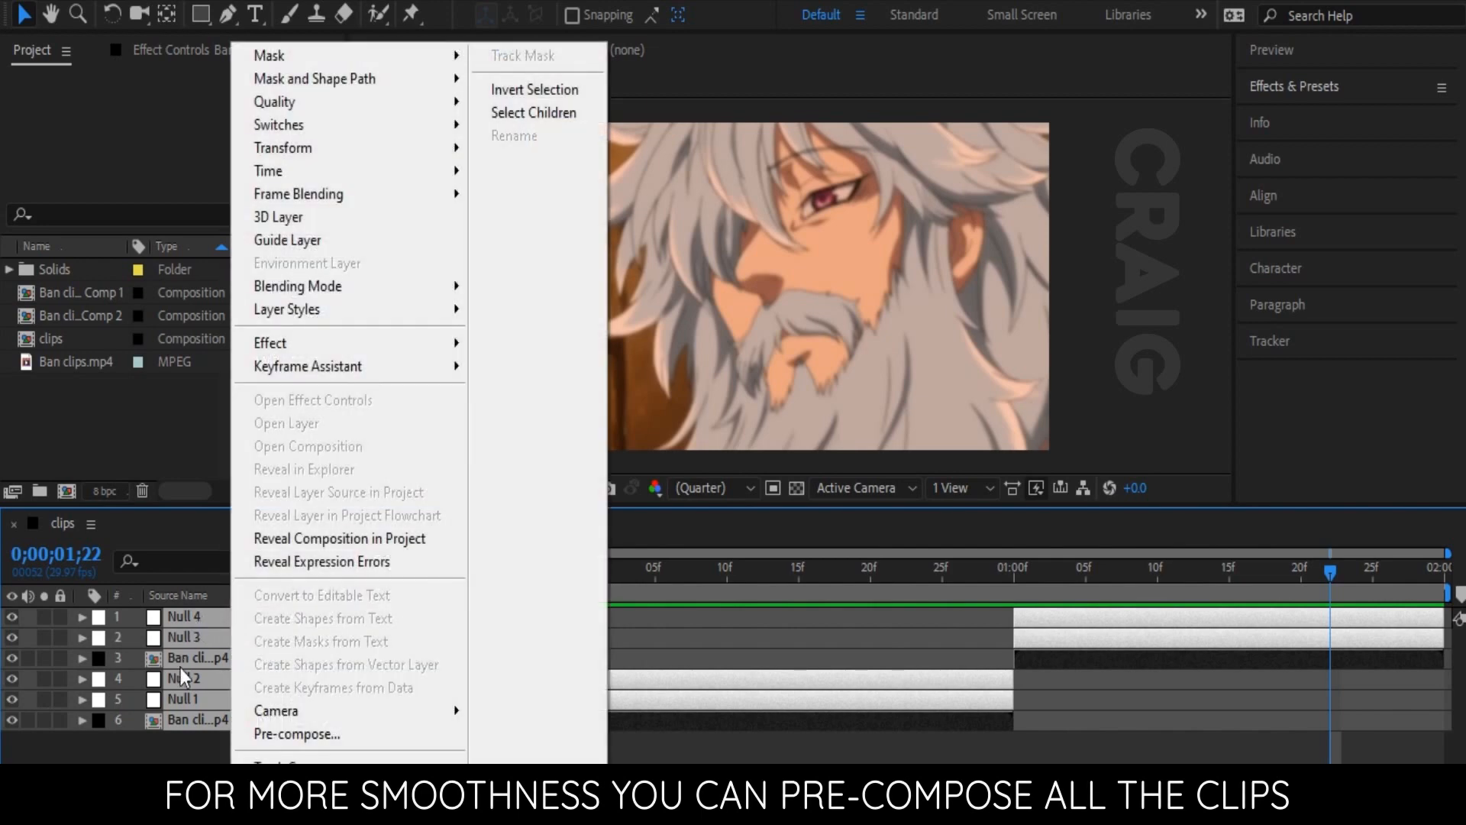
left_click(258, 733)
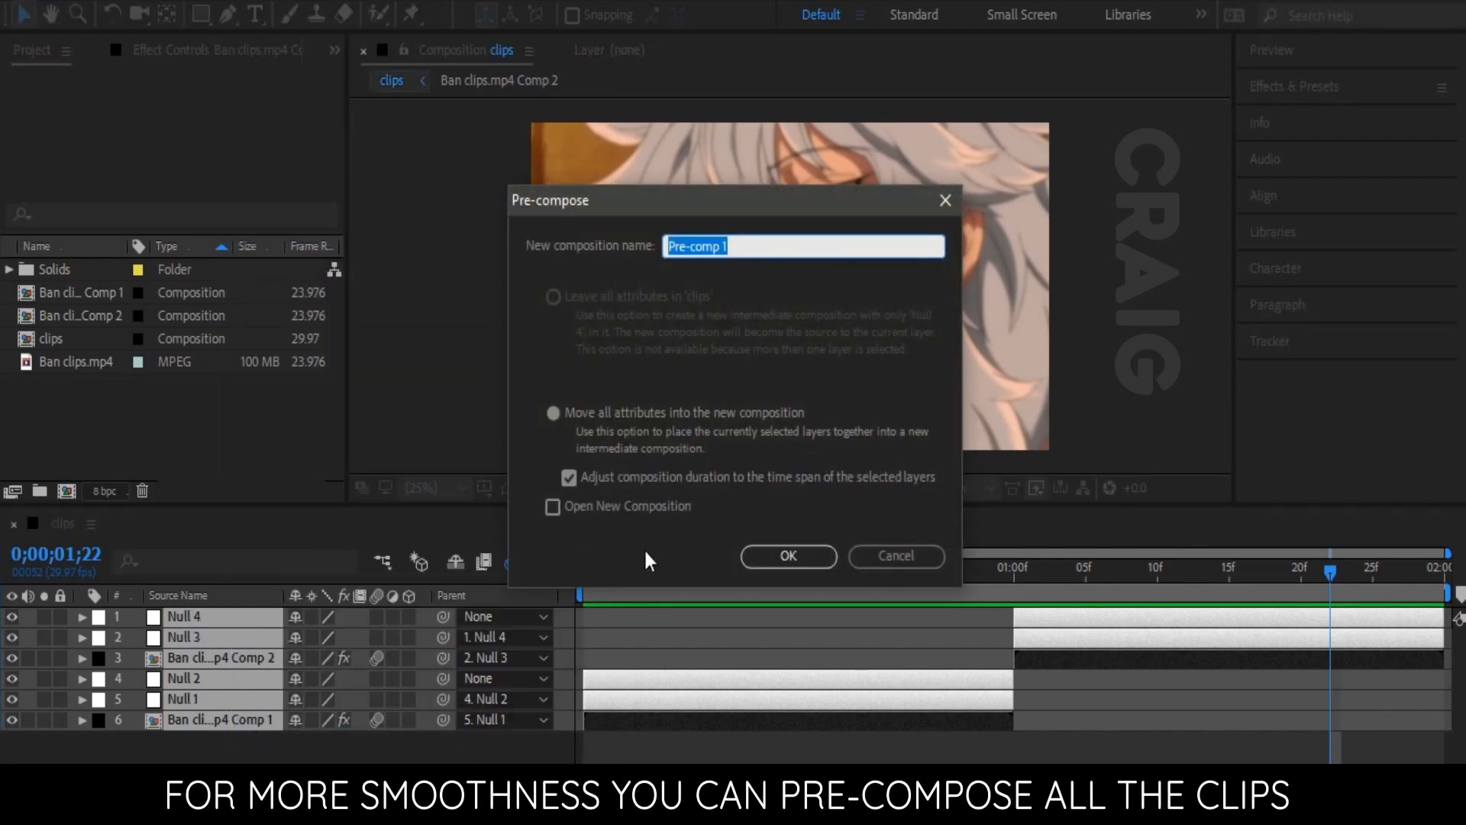
left_click(554, 413)
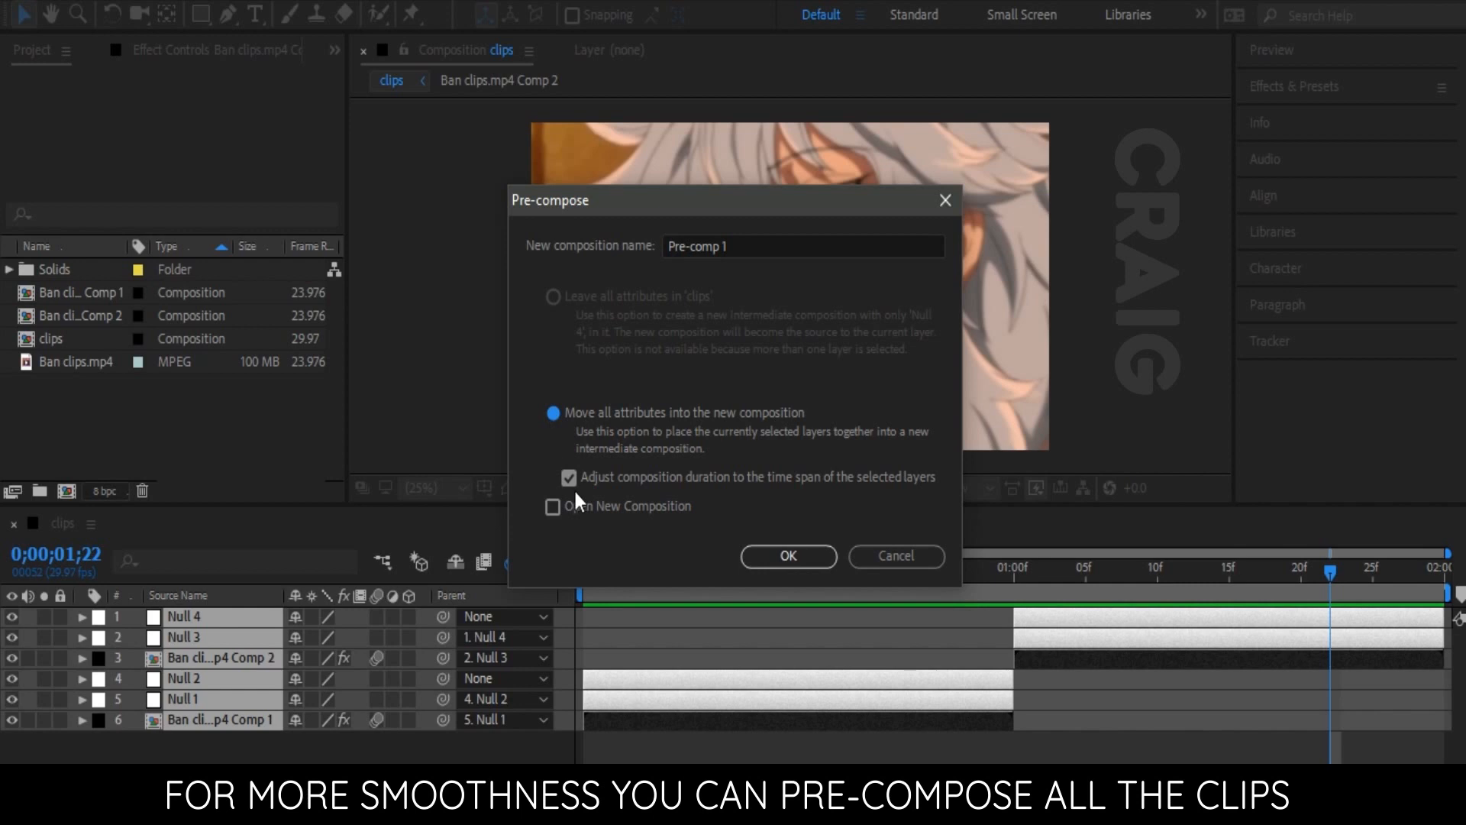
left_click(766, 246)
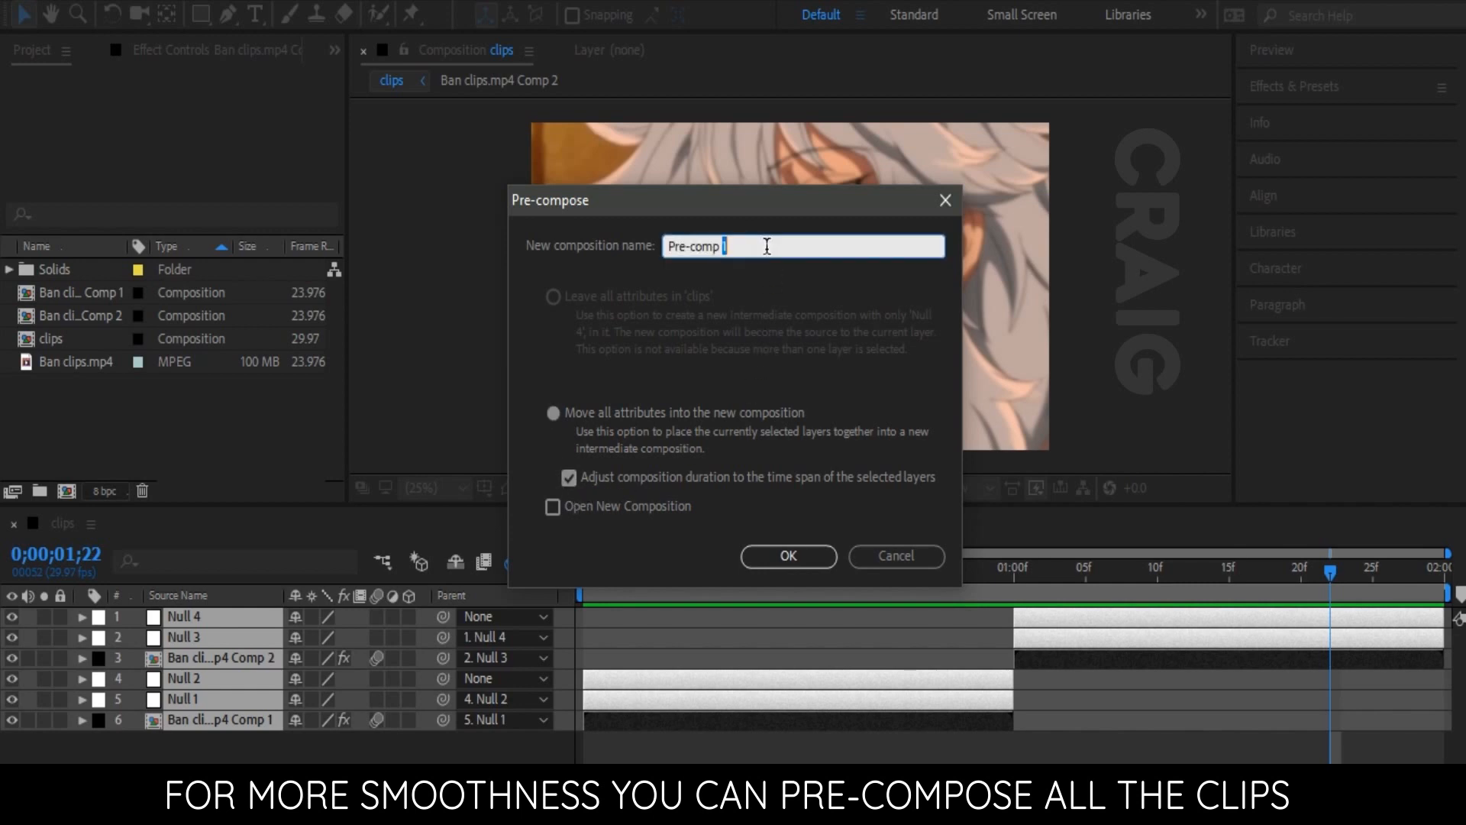
type("Main comp")
left_click(791, 555)
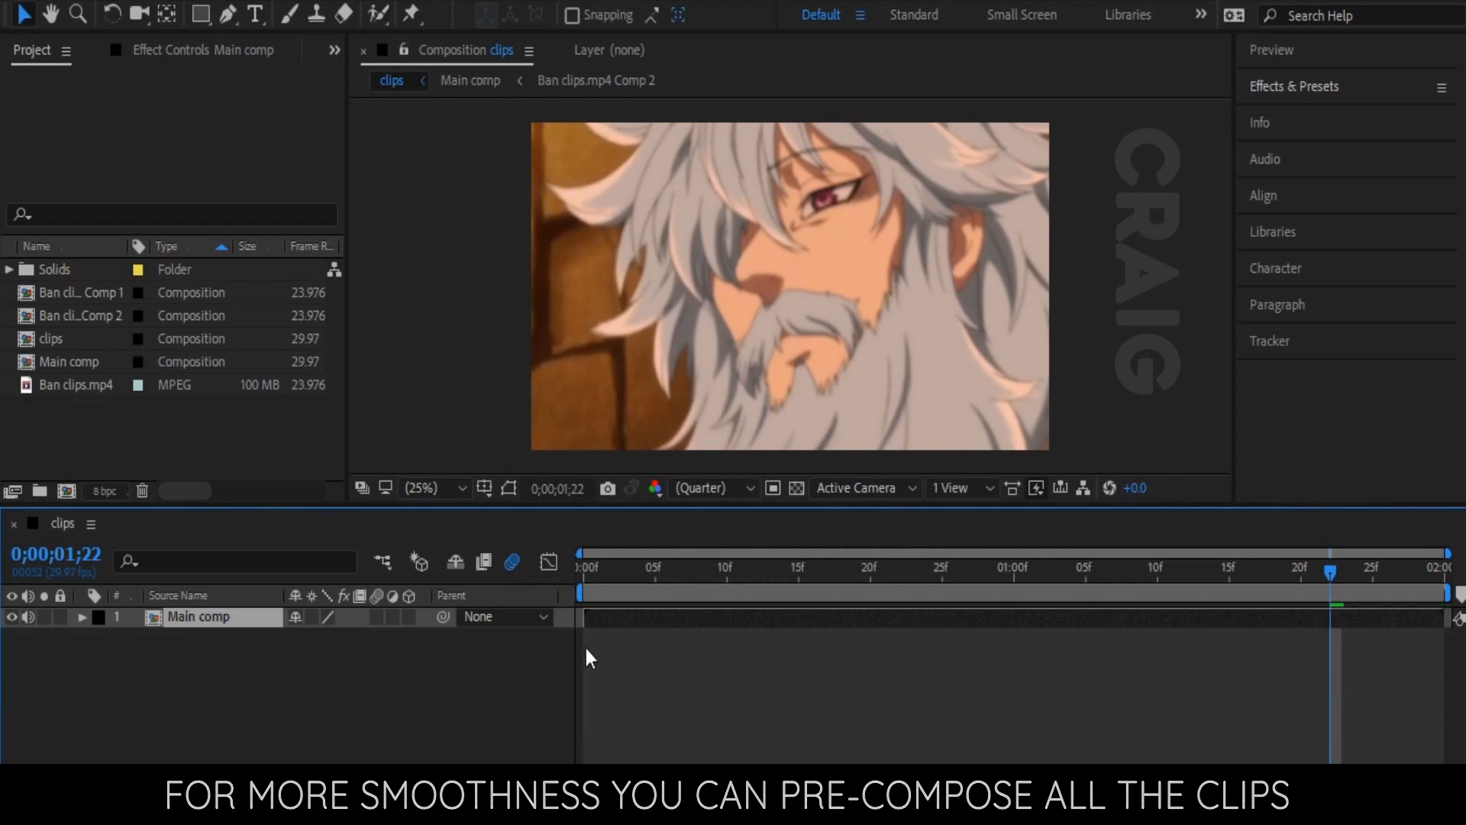
Step: Search the effects and presets for rsmb and apply the LP RSMB preset to the Main comp layer
left_click(626, 620)
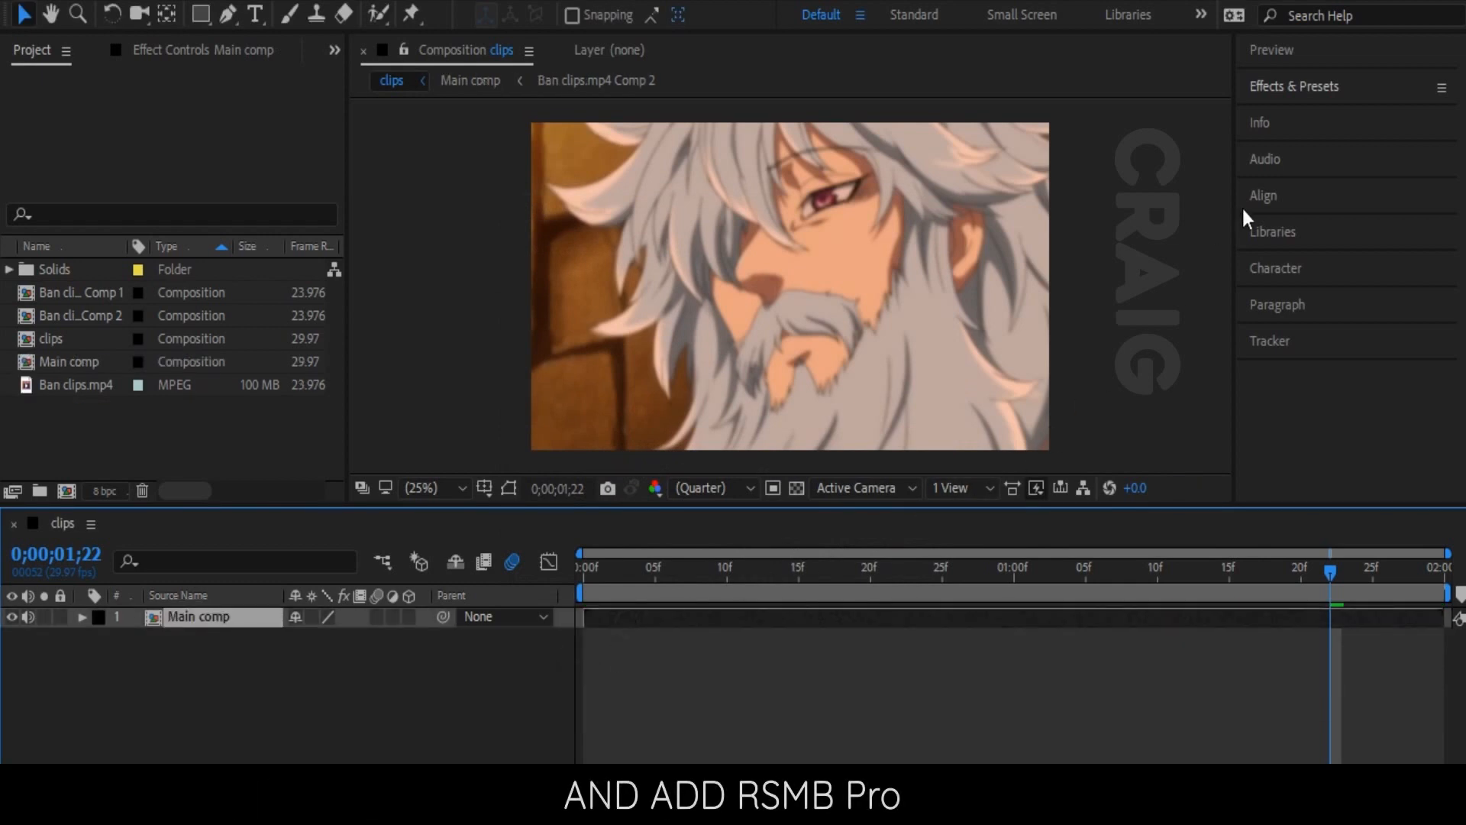
left_click(1307, 90)
left_click(1315, 119)
type("rsmb")
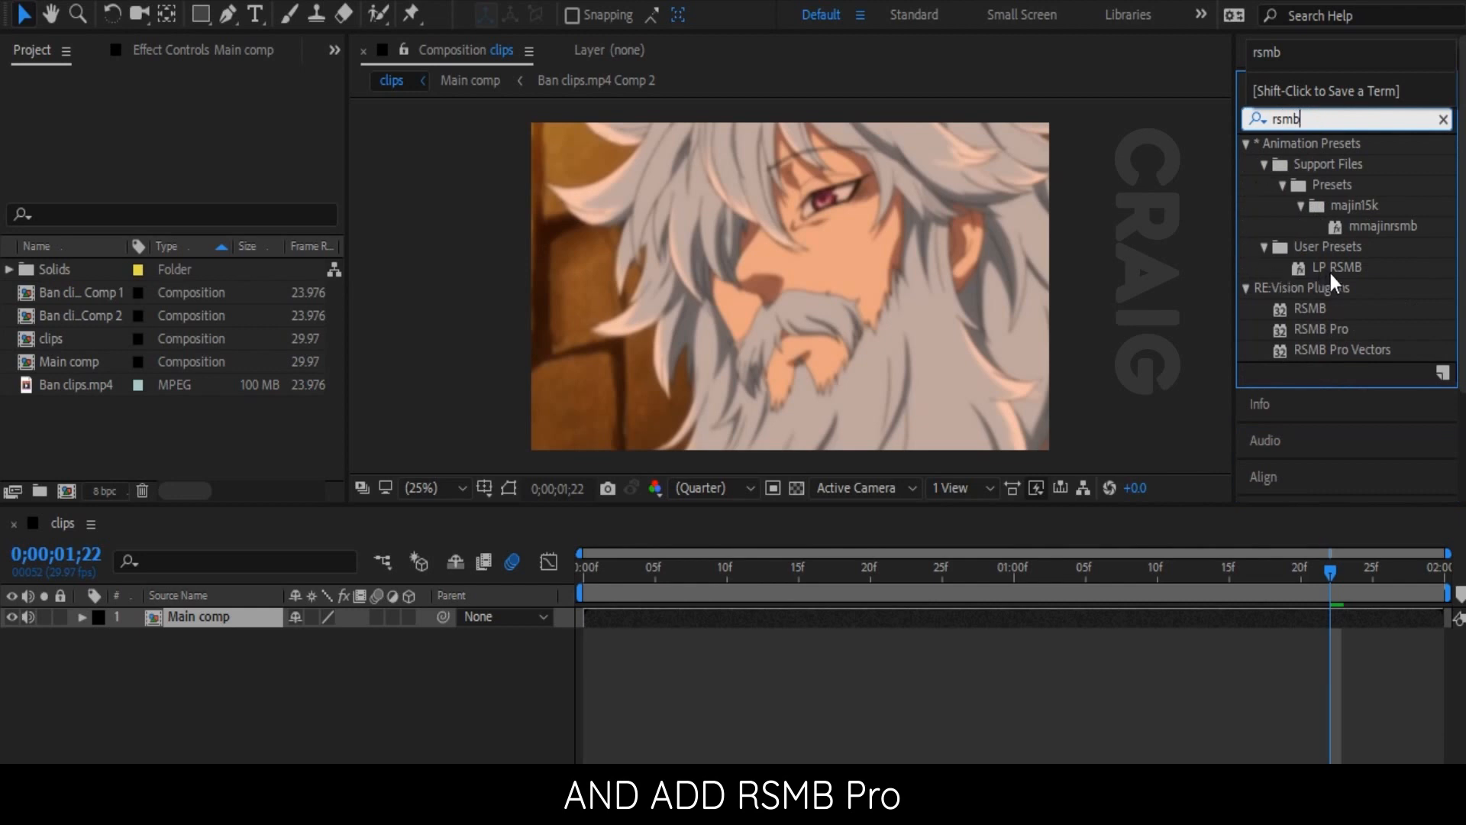
left_click_drag(1330, 273, 1152, 615)
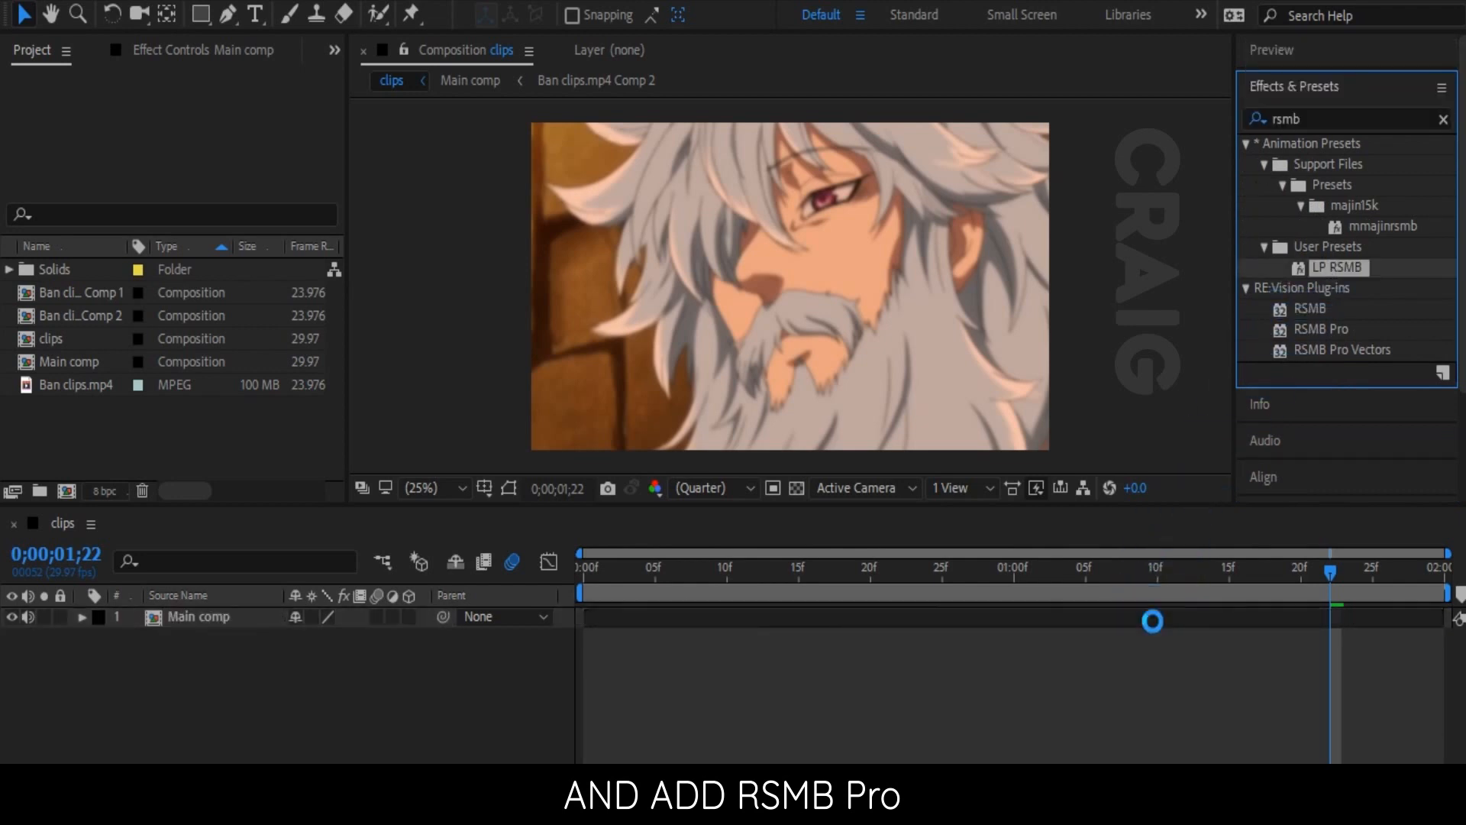